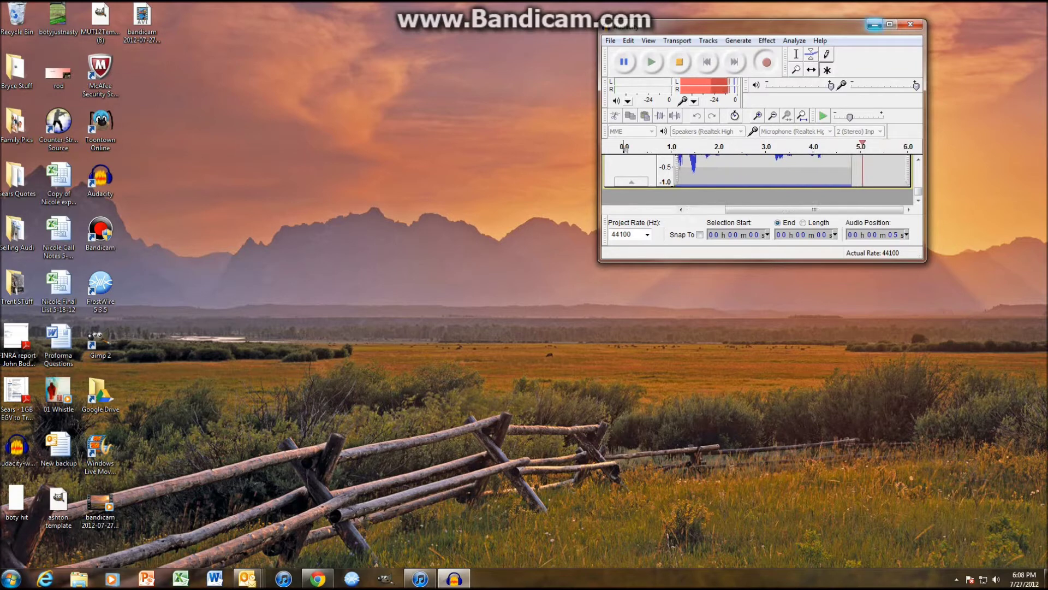
- Minimize Audacity and open the ashton player-card template in GIMP
left_click(875, 24)
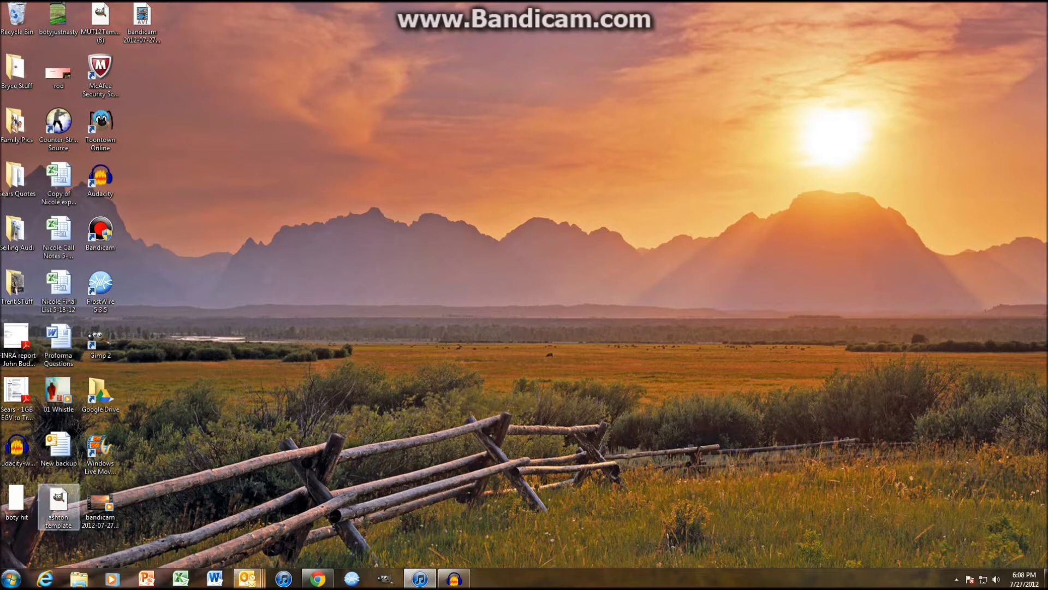
double_click(59, 505)
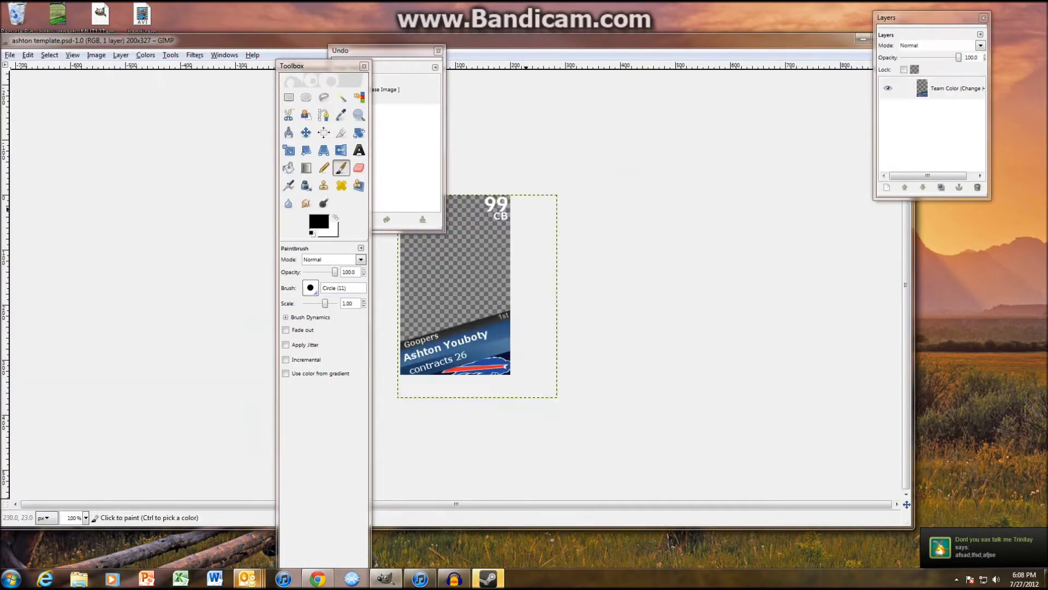
- Shift the template window right and narrow it to uncover the desktop icons, then open the Recycle Bin
left_click_drag(590, 40, 686, 47)
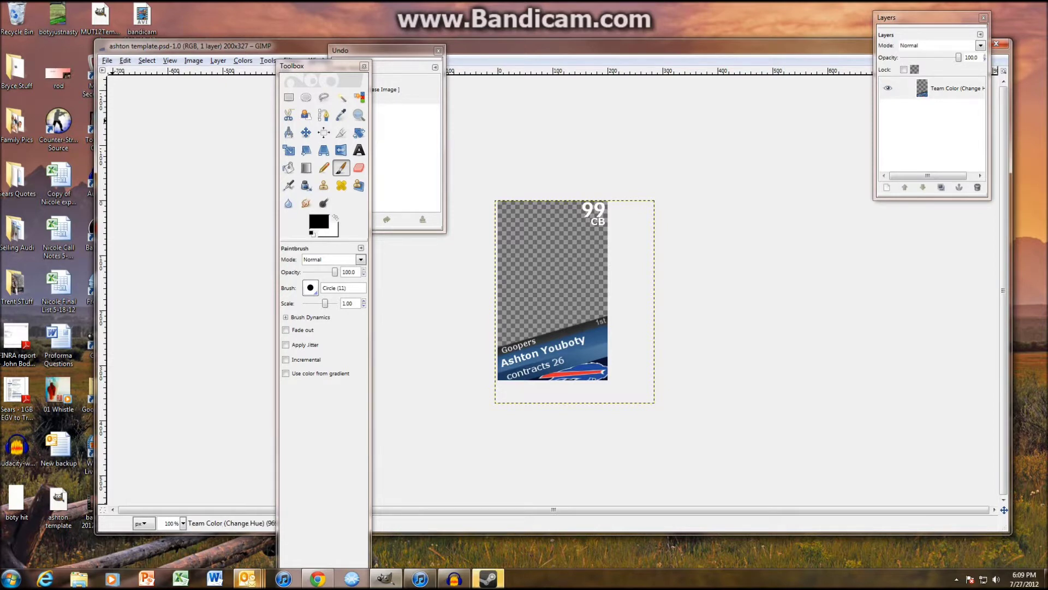
left_click_drag(96, 322, 199, 322)
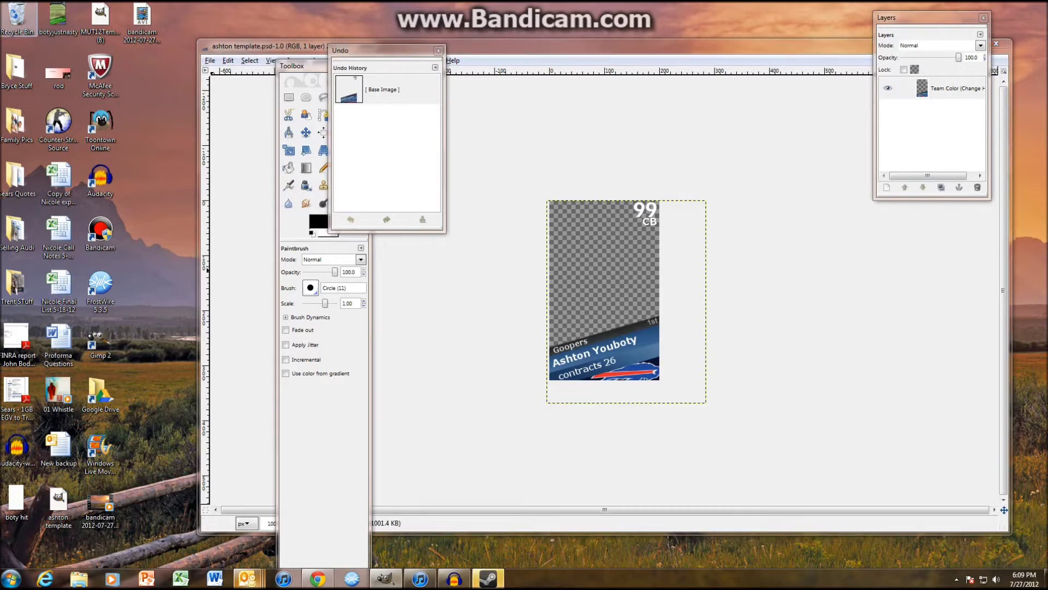
double_click(16, 16)
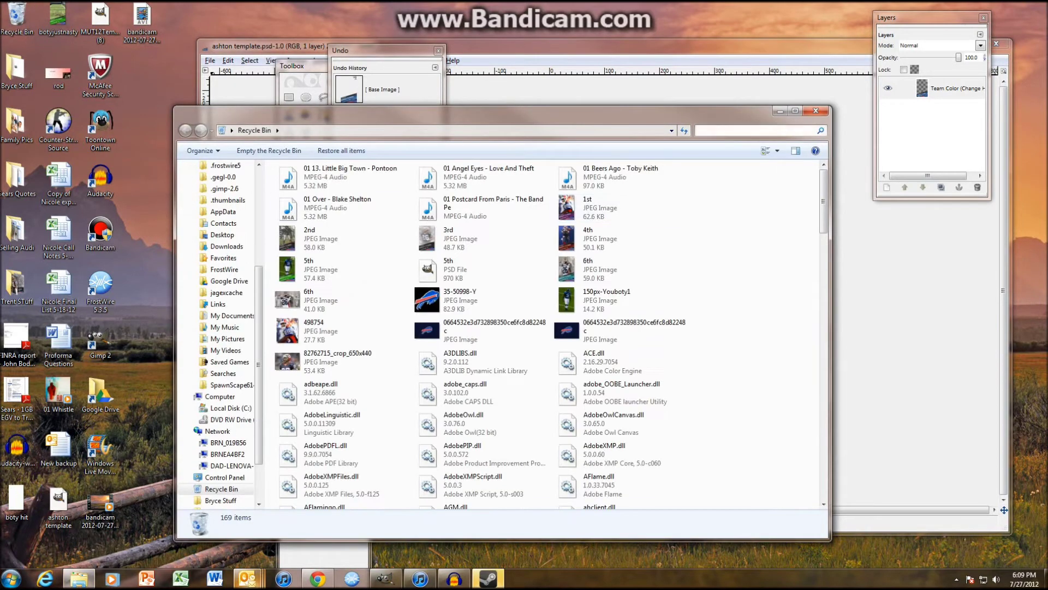
- Search the Recycle Bin for GIFs and drag botytime.gif out onto the desktop
left_click(756, 130)
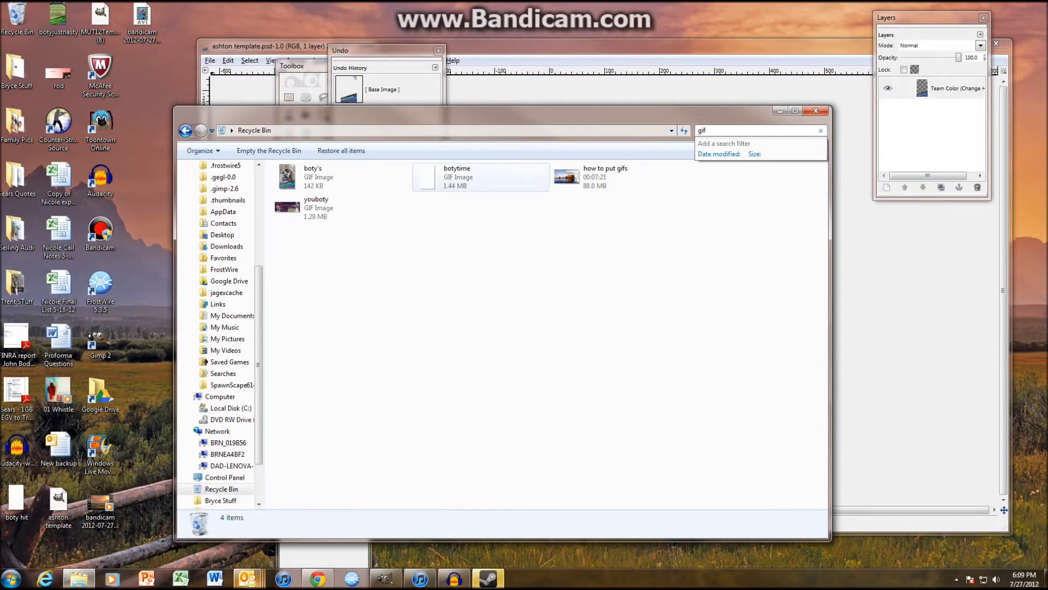
left_click_drag(505, 171, 106, 452)
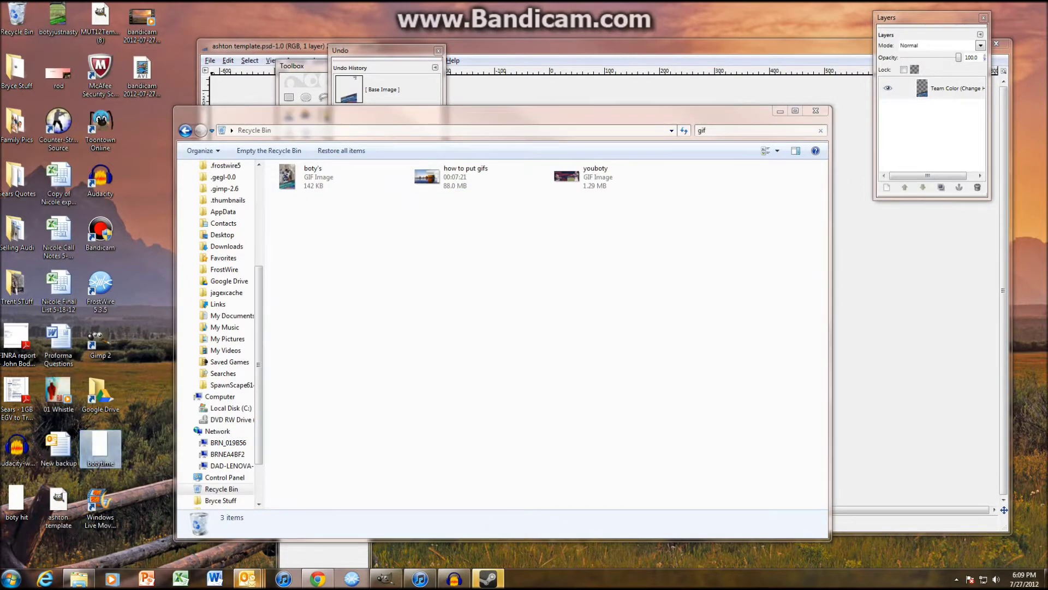
left_click(459, 46)
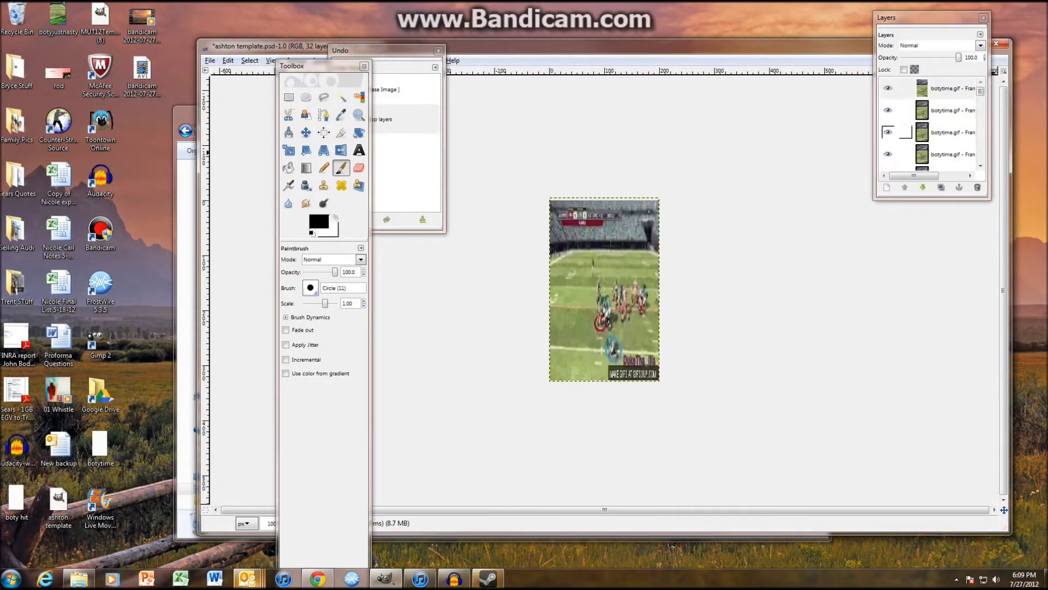
- Drop botytime.gif's frames into the template, then undo it to restore the single card layer
left_click_drag(914, 175, 940, 175)
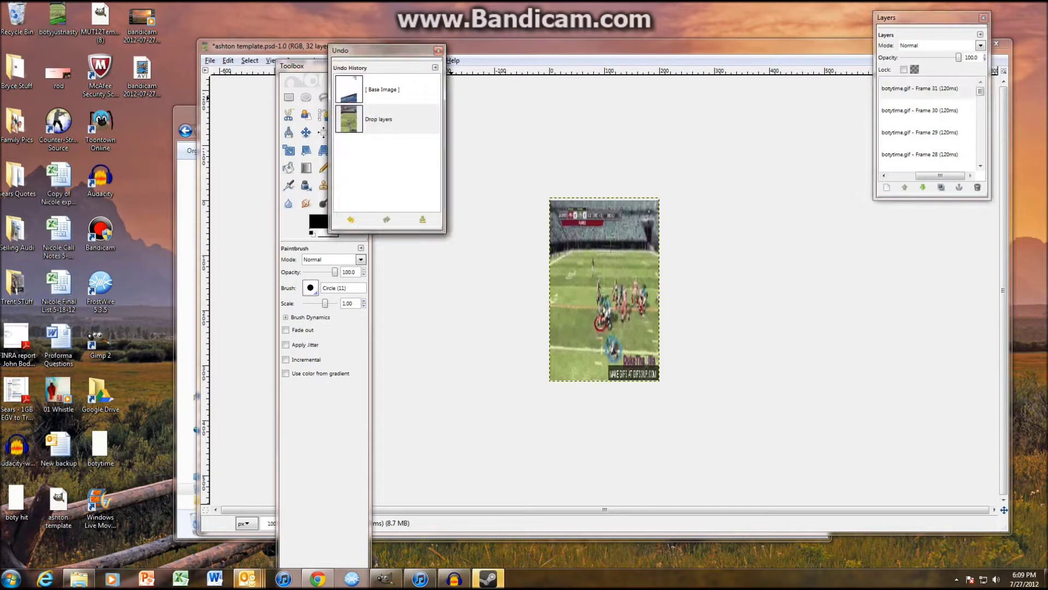
key("ctrl+z")
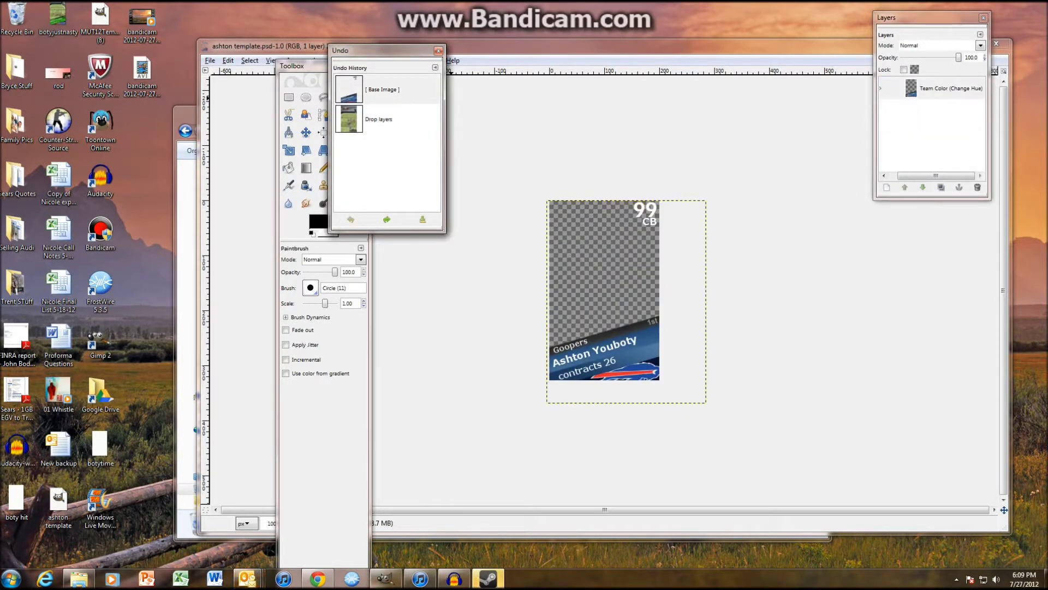
- Open gifsoup.com in Chrome and log in with the saved user name
left_click(318, 578)
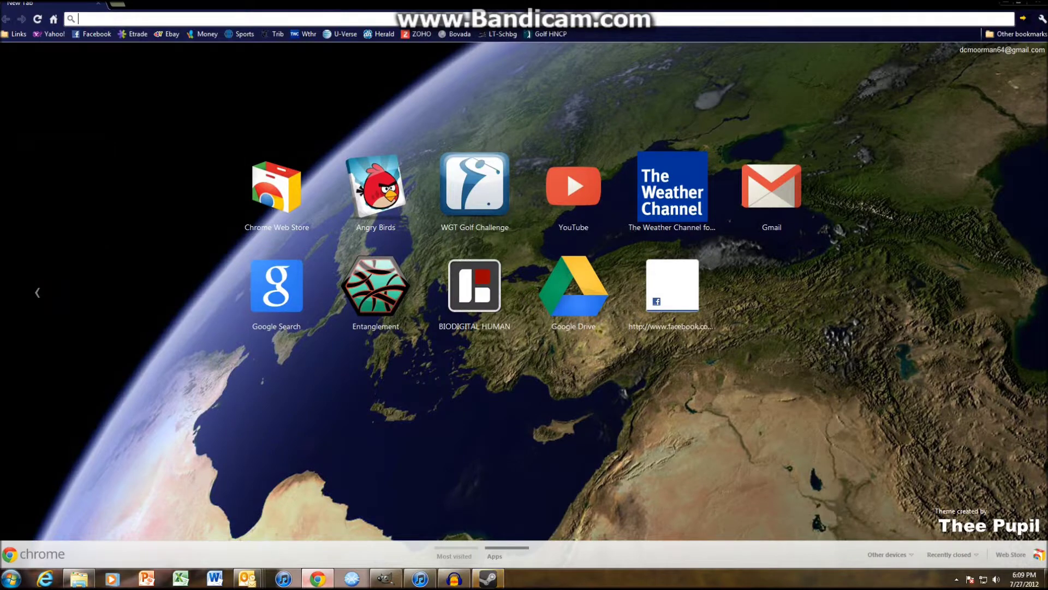
type("gifsoup.com")
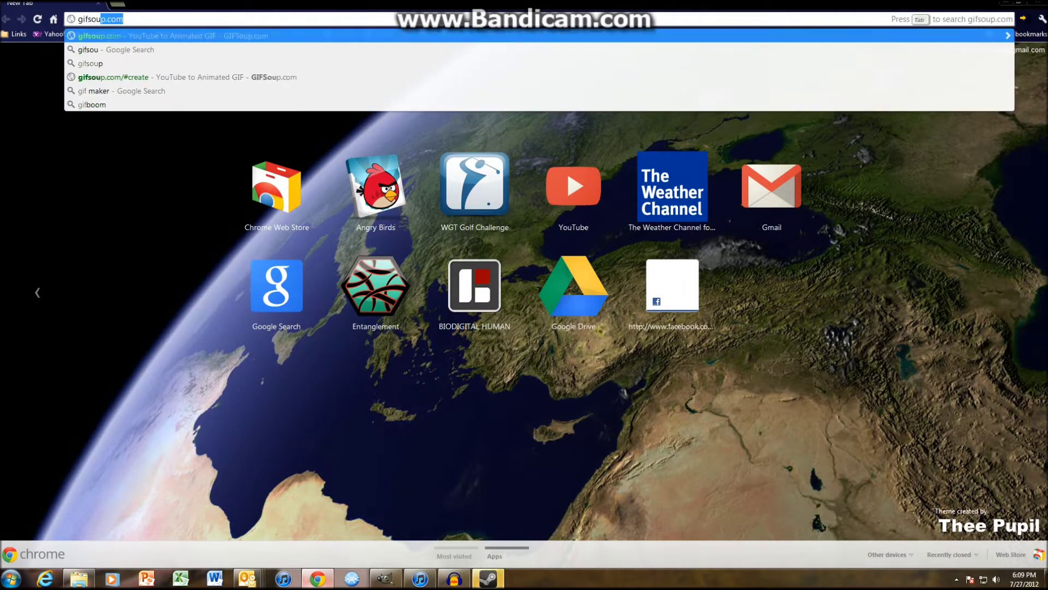
key("Return")
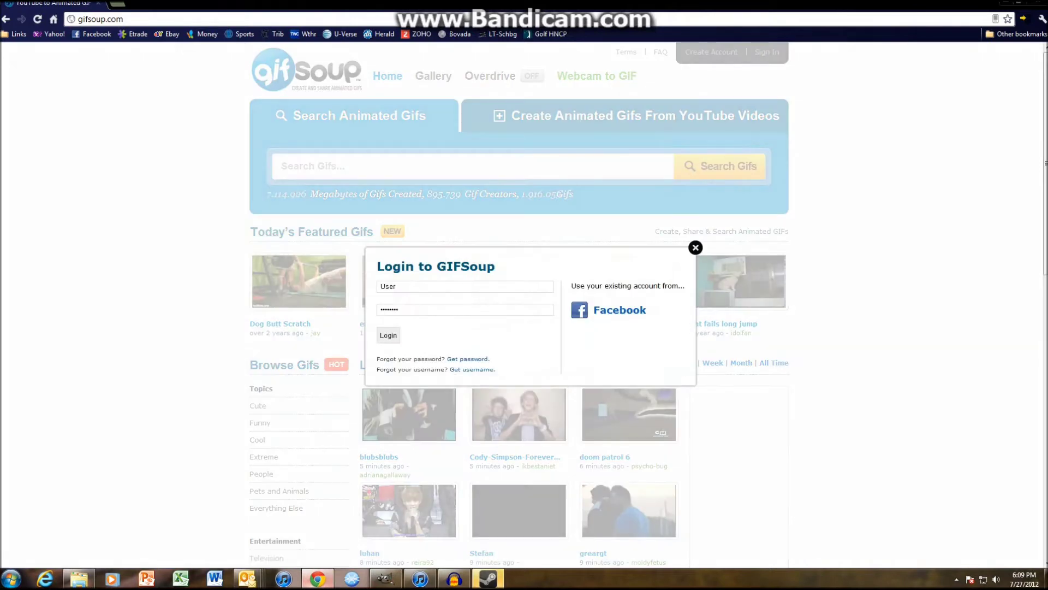
left_click(474, 287)
type("bo")
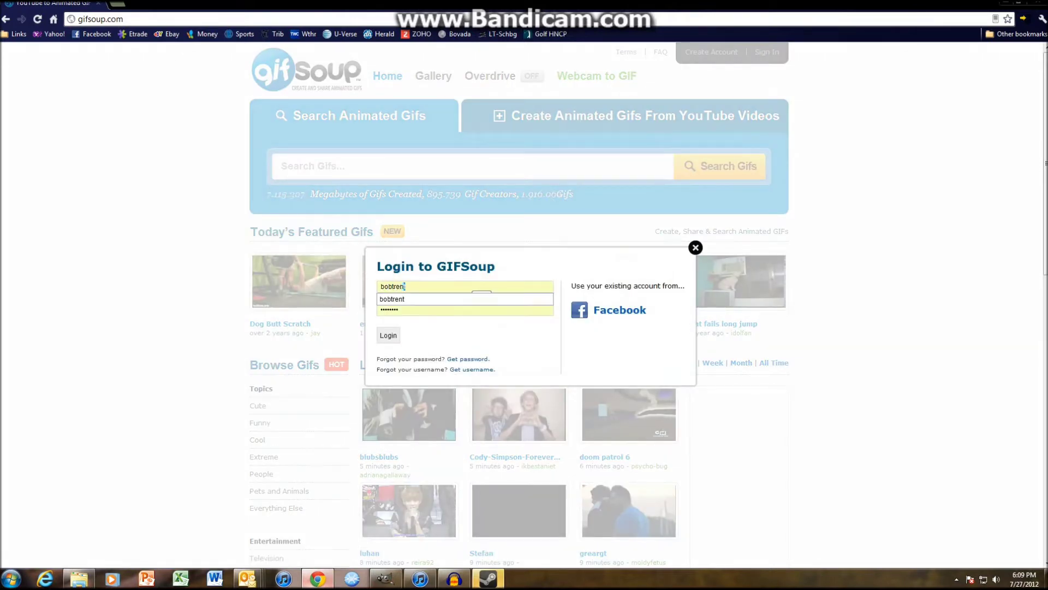
type("btren")
key("Down")
key("Return")
key("Return")
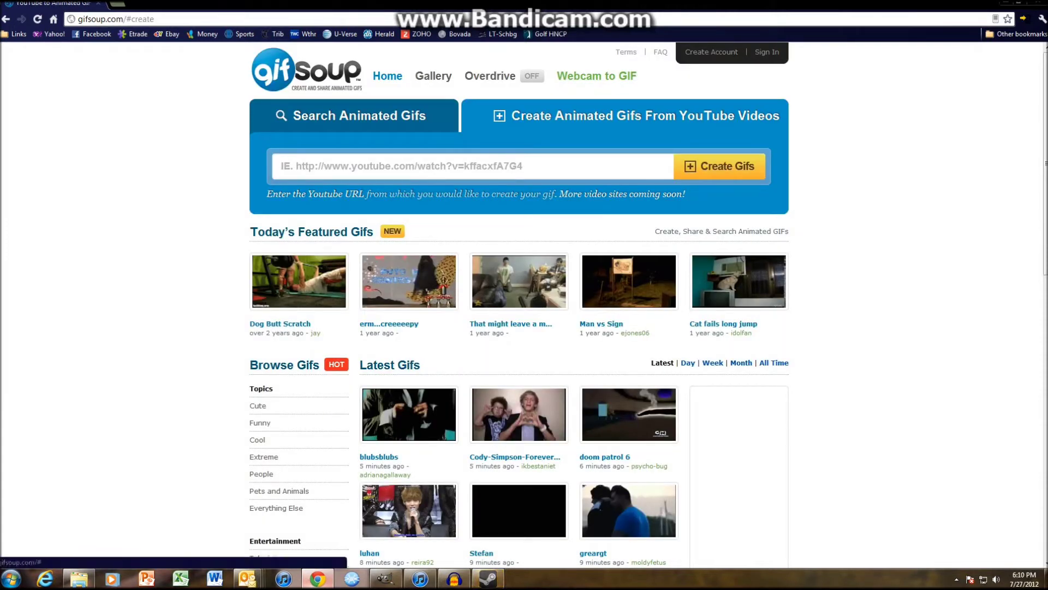
- Open the account's My Gifsoup gallery listing its 29 created GIFs
left_click(354, 115)
left_click(433, 76)
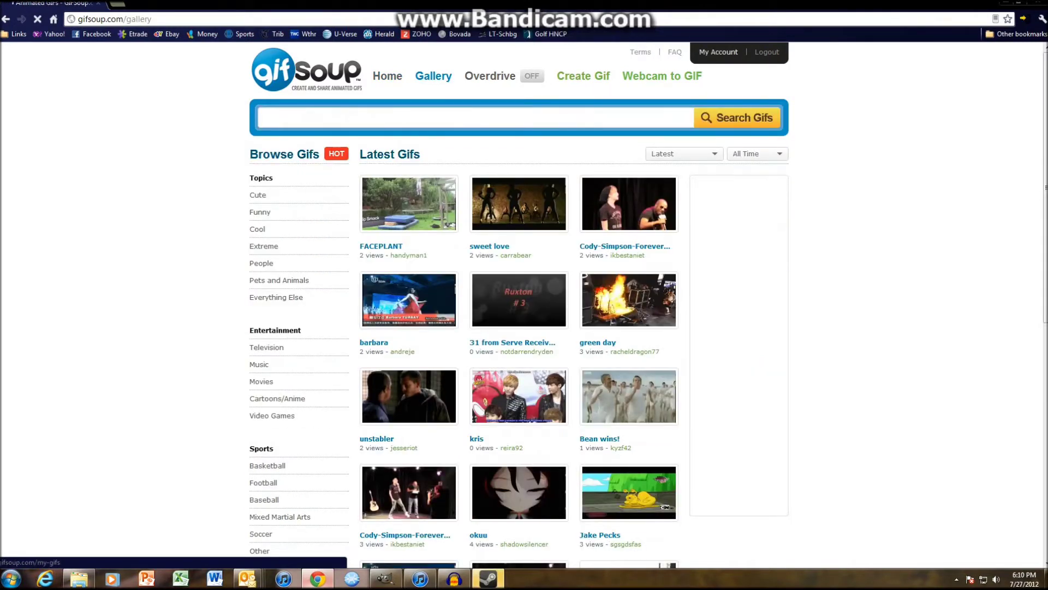
left_click(718, 51)
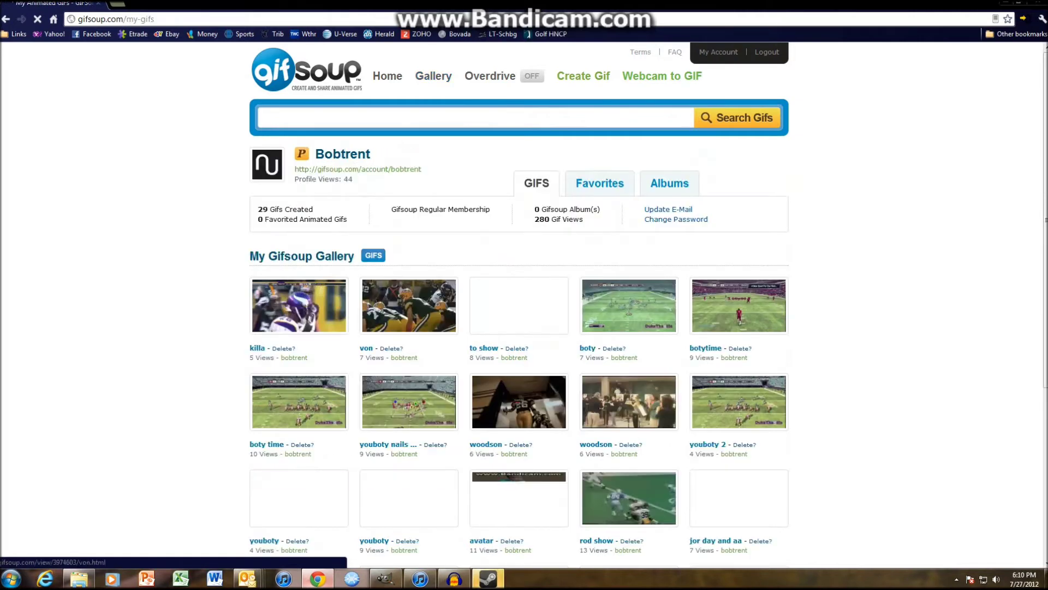
- Open botytime's page, download its Medium 320x180 GIF, and start a new GIMP image
scroll(518, 316, "down", 2)
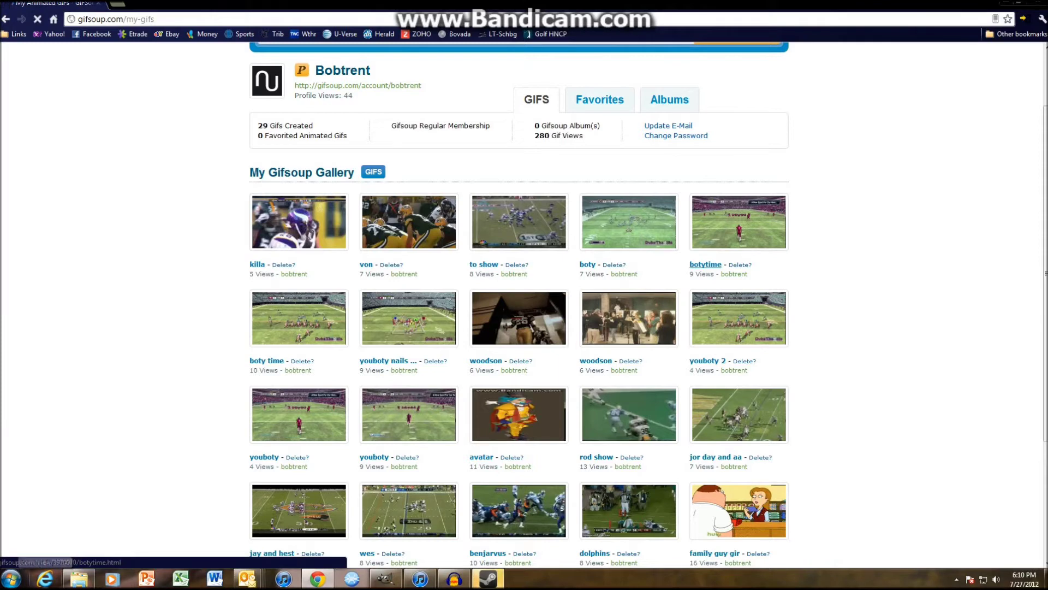
left_click(706, 264)
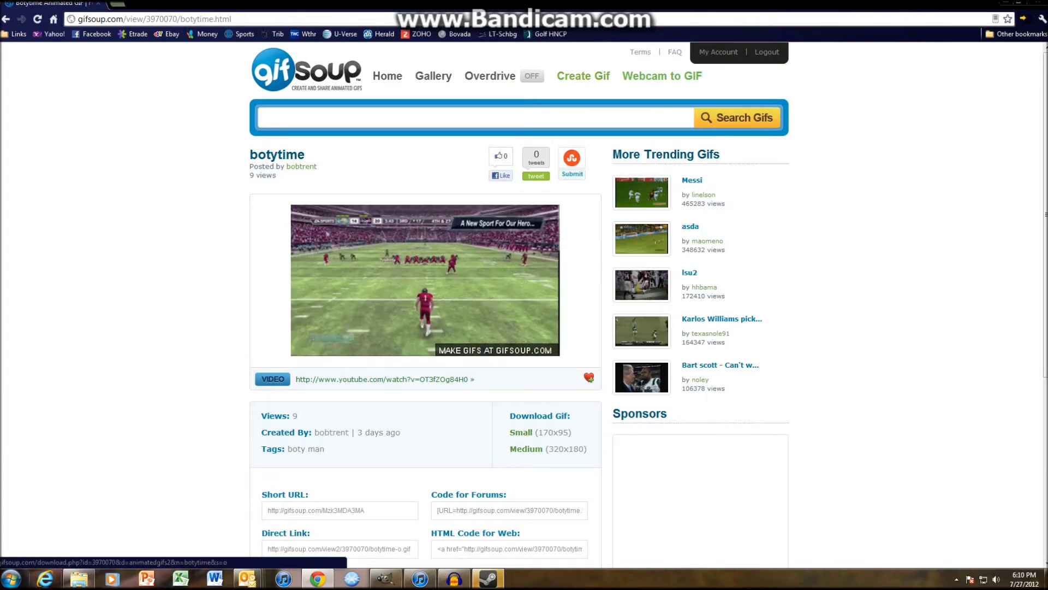
left_click_drag(549, 449, 587, 449)
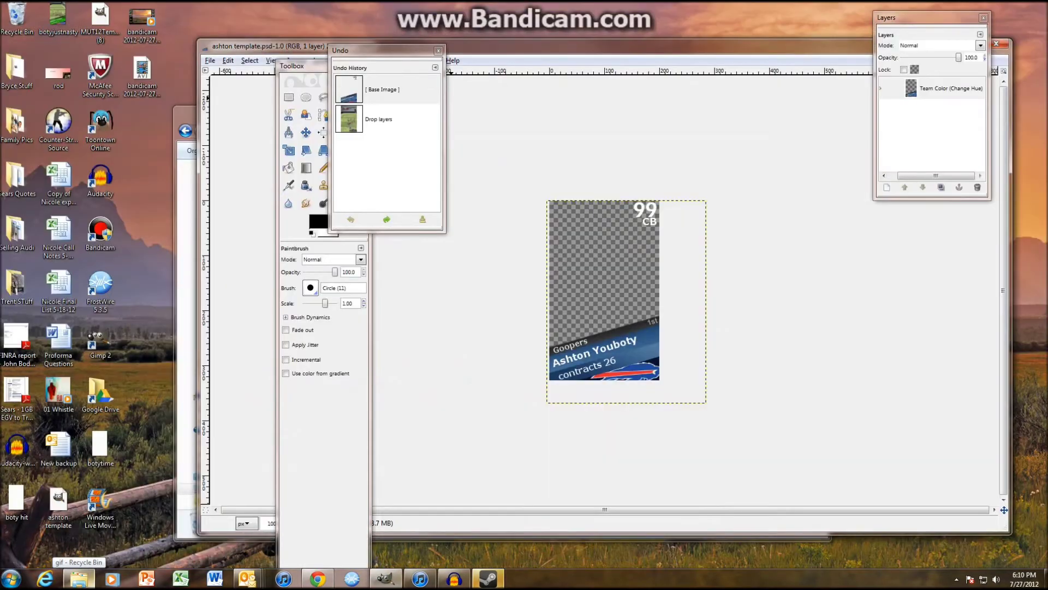
key("alt+f")
key("Return")
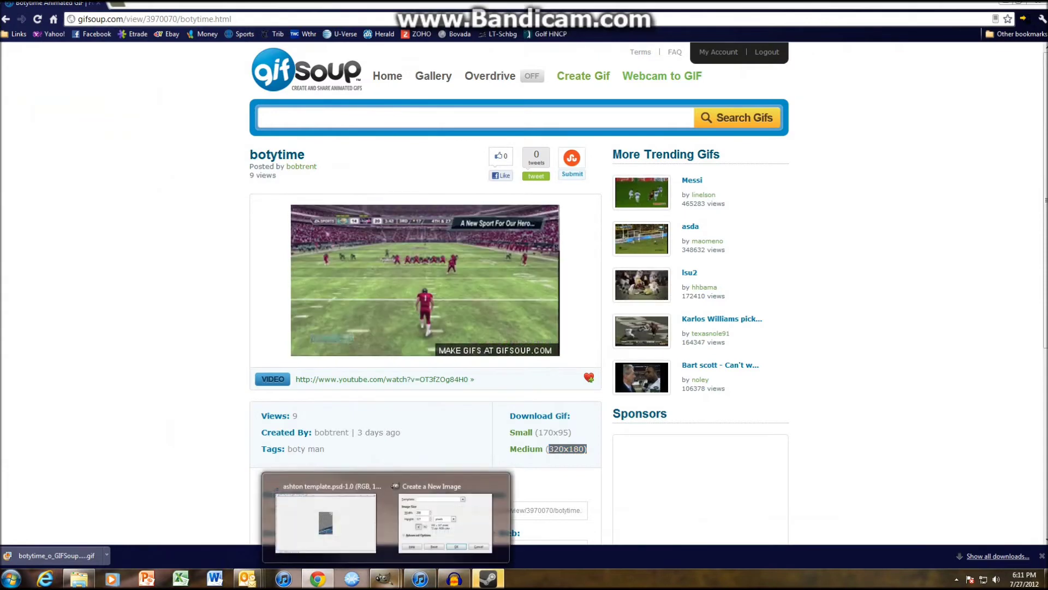
- Create a blank 320x180 image and drop the downloaded botytime GIF frames into it
left_click(439, 516)
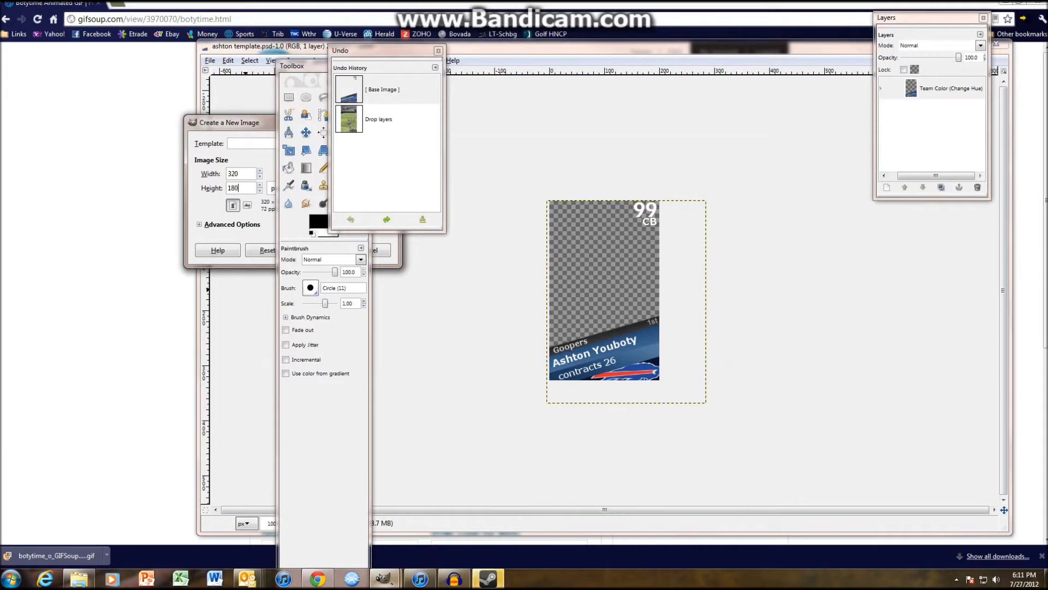
left_click(248, 122)
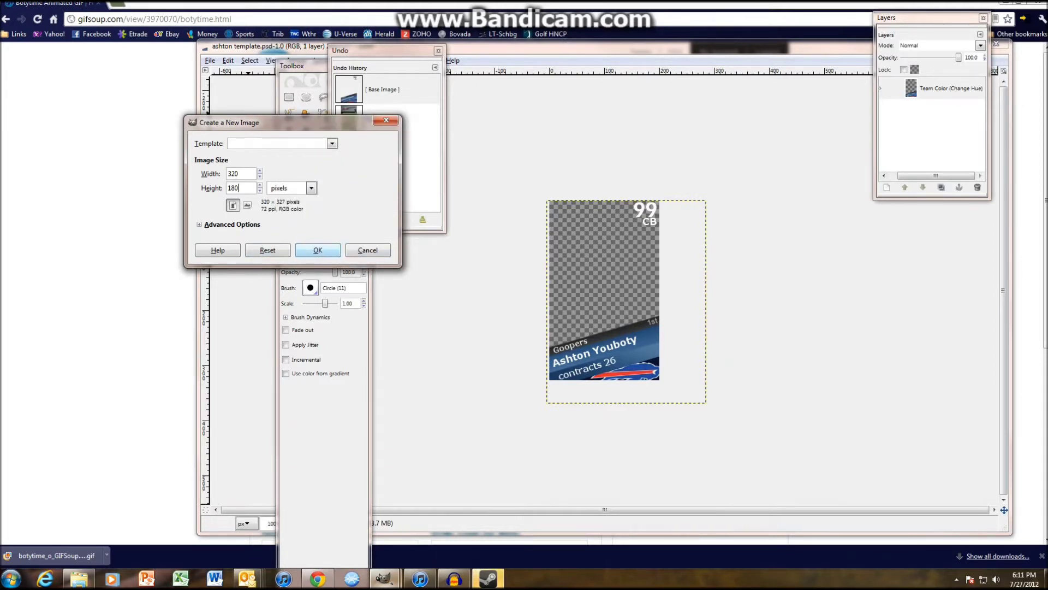
key("Return")
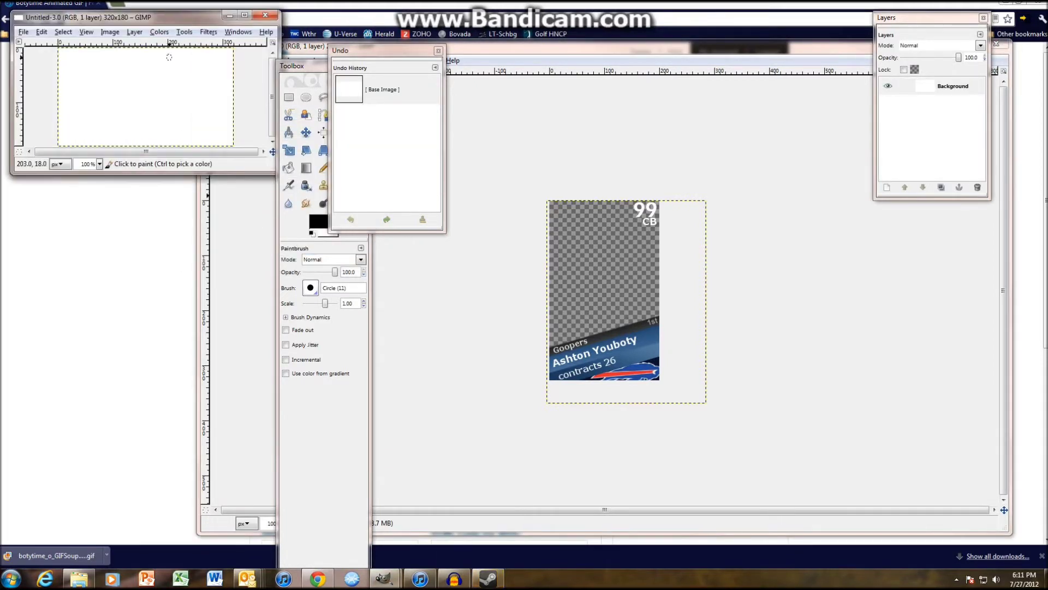
left_click_drag(55, 556, 153, 71)
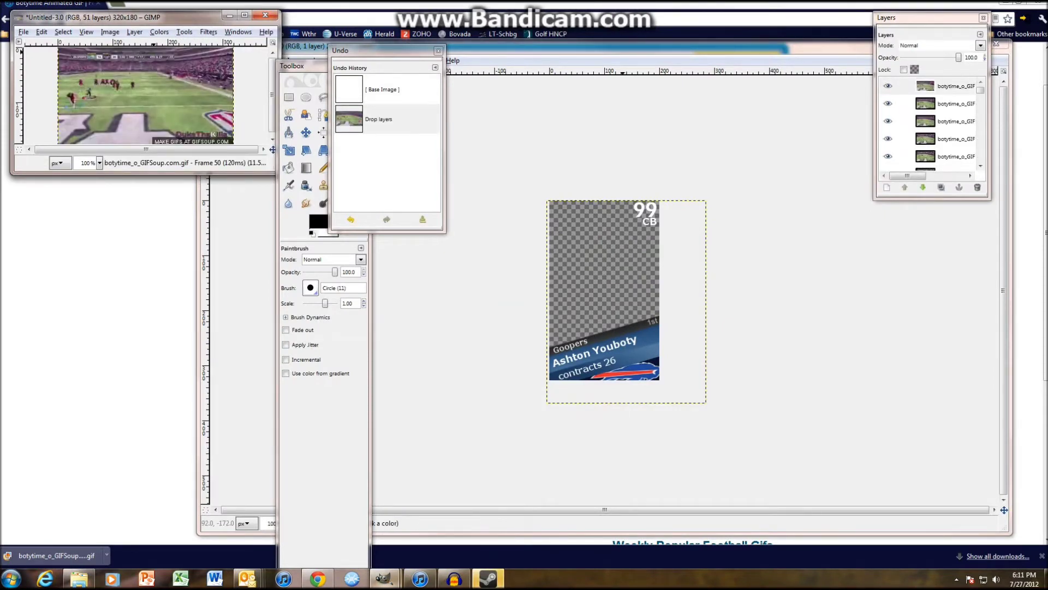
- Merge the layer above Background down to leave 50 layers, and move the window over the template
left_click_drag(907, 175, 946, 175)
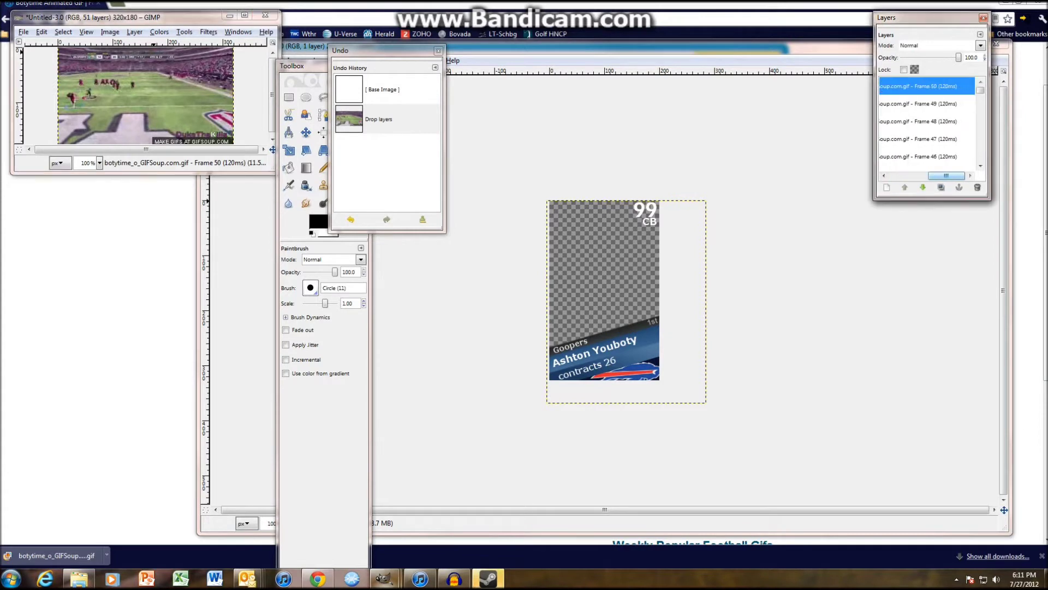
left_click_drag(980, 90, 907, 175)
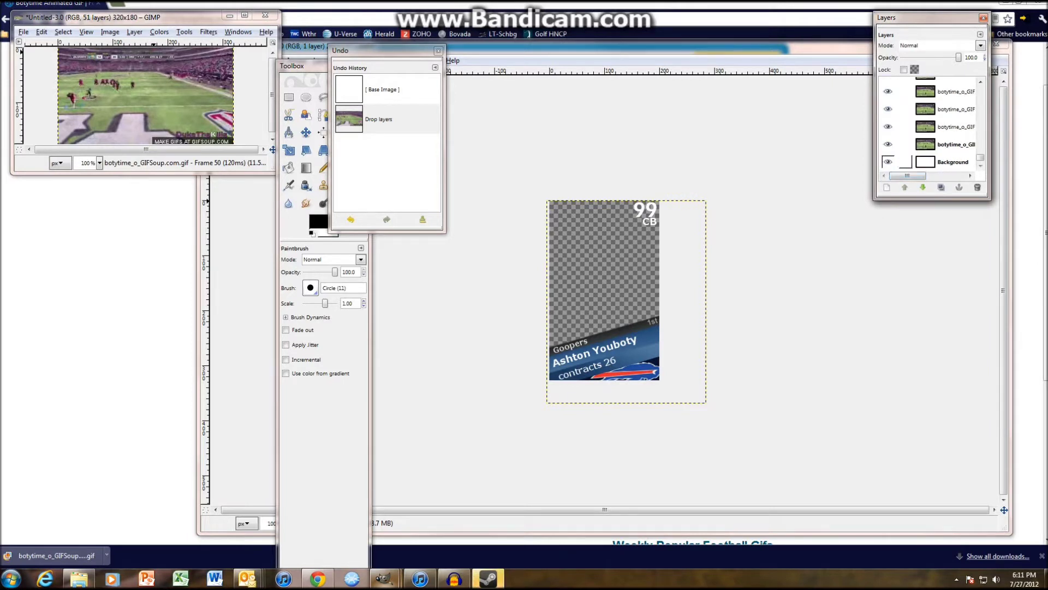
right_click(959, 147)
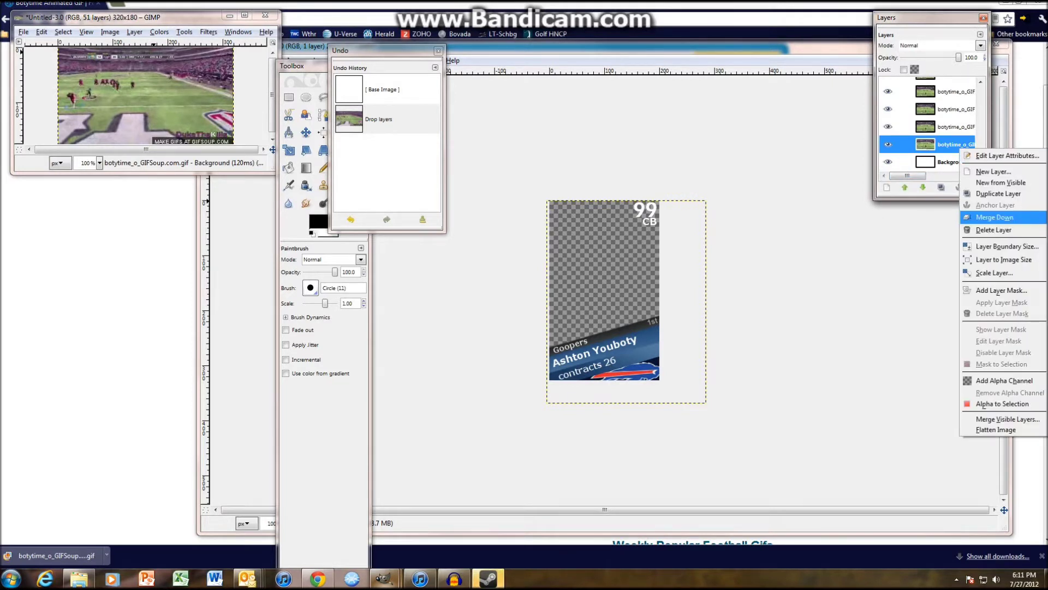
left_click(995, 217)
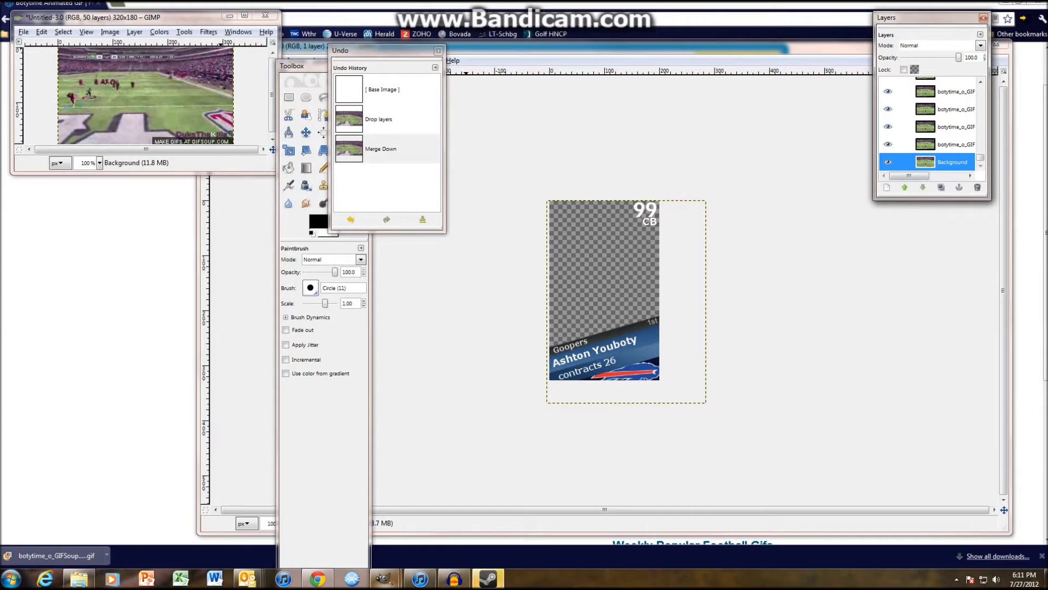
left_click_drag(142, 17, 621, 85)
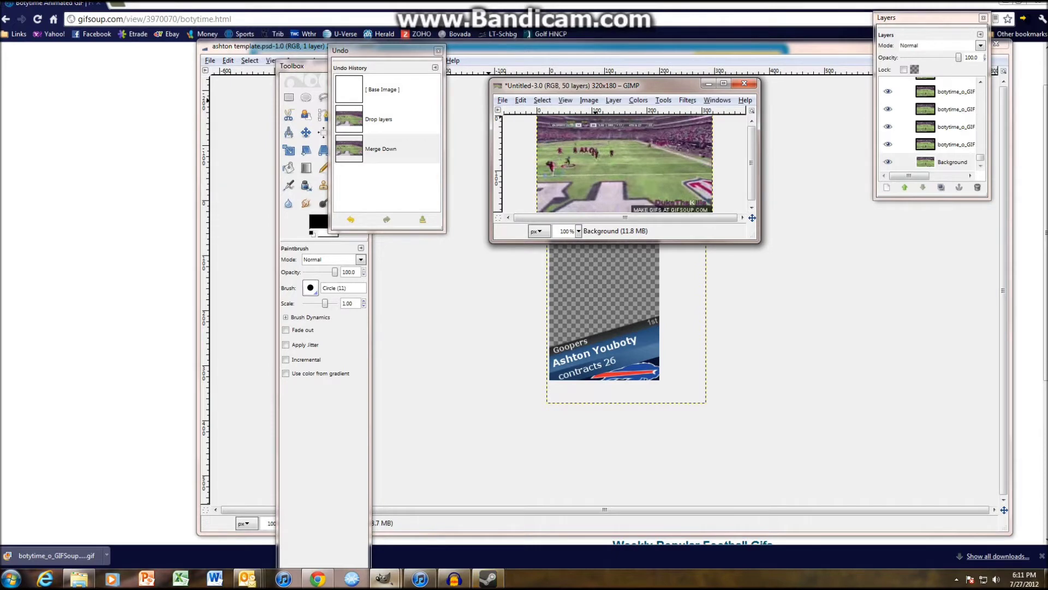
left_click(588, 100)
- Scale the football image to 200×337 pixels with the width/height chain unlinked
key("Escape")
key("alt+l")
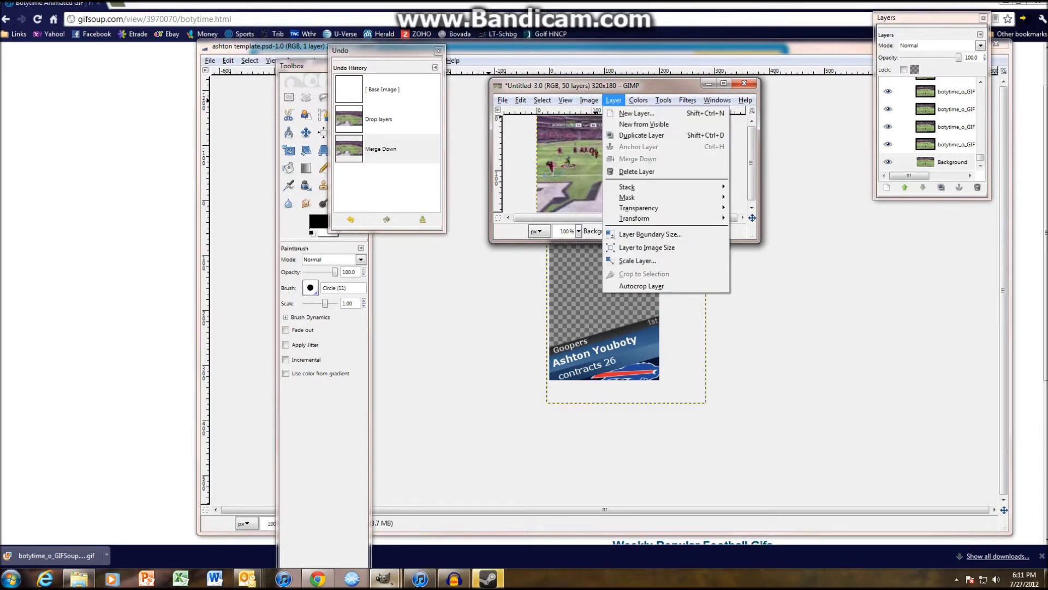
key("Left")
key("Down")
key("Down")
key("Down")
key("Down")
key("Down")
key("Down")
key("Return")
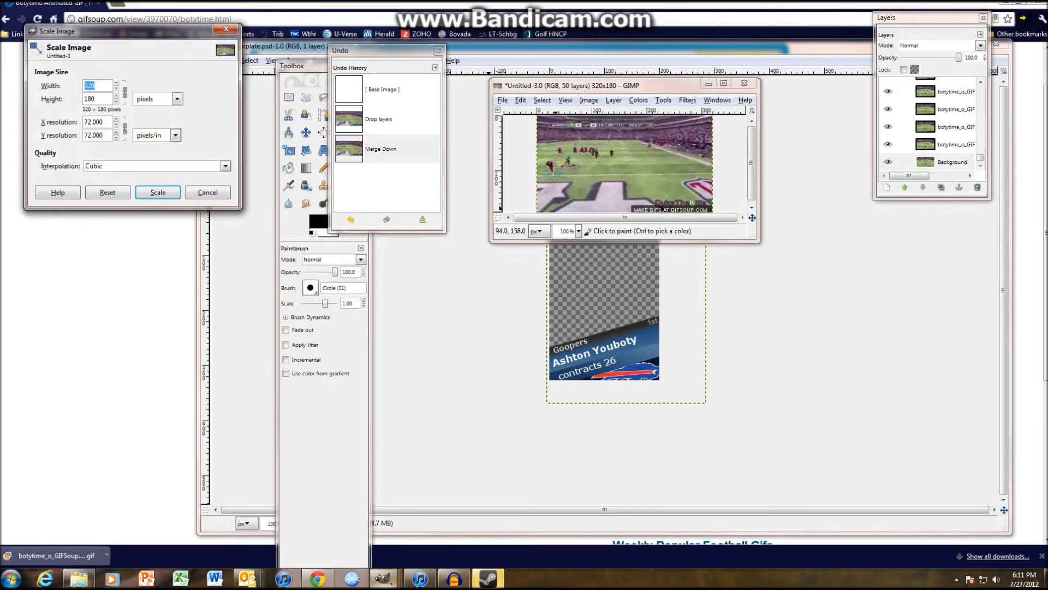
key("Tab")
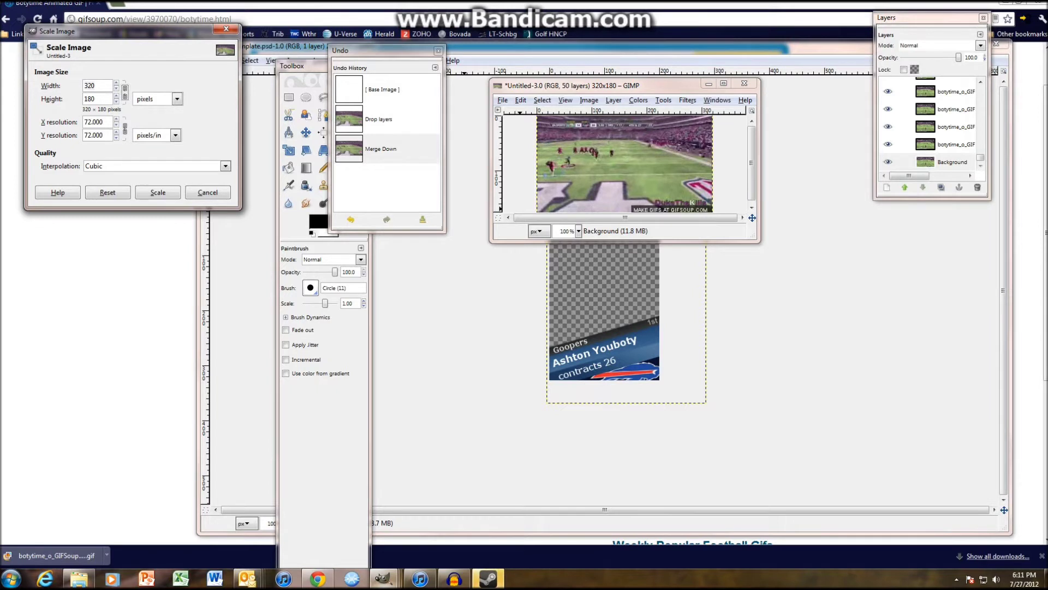
key("shift+Tab")
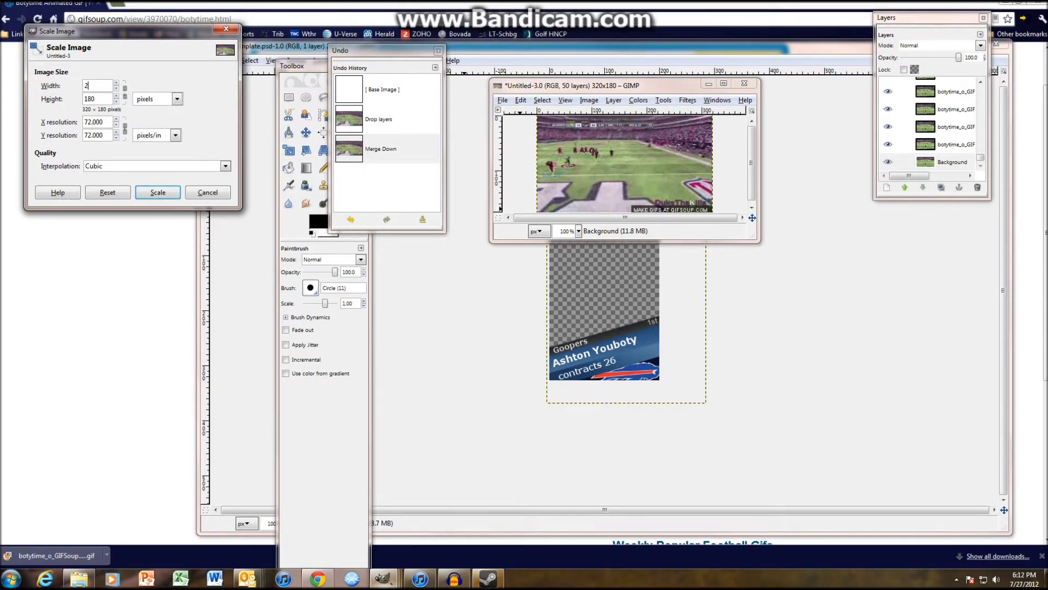
key("BackSpace")
type("337")
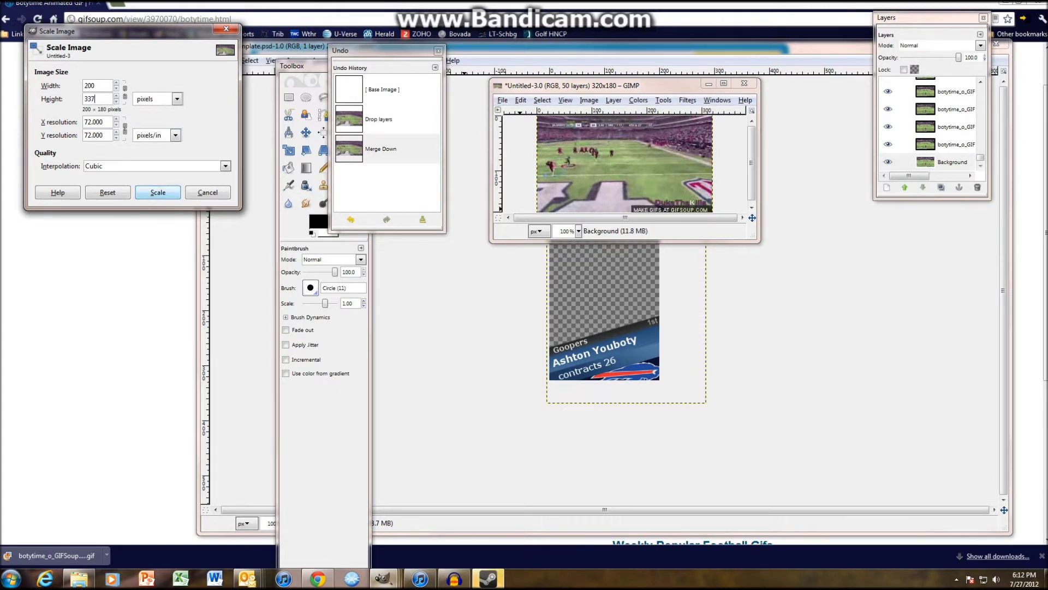
key("Return")
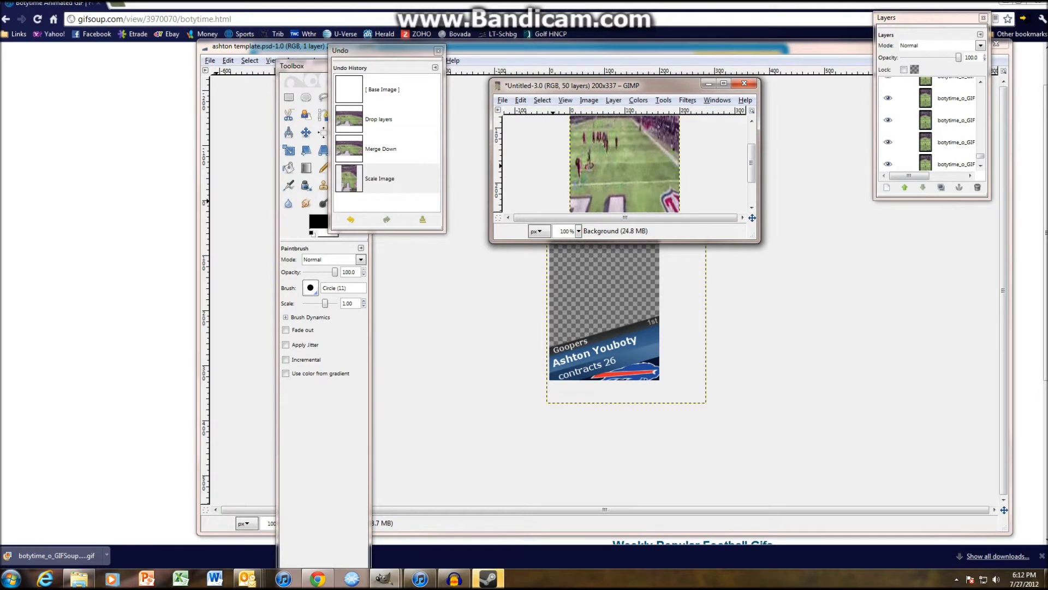
scroll(665, 162, "down", 5)
scroll(664, 160, "up", 5)
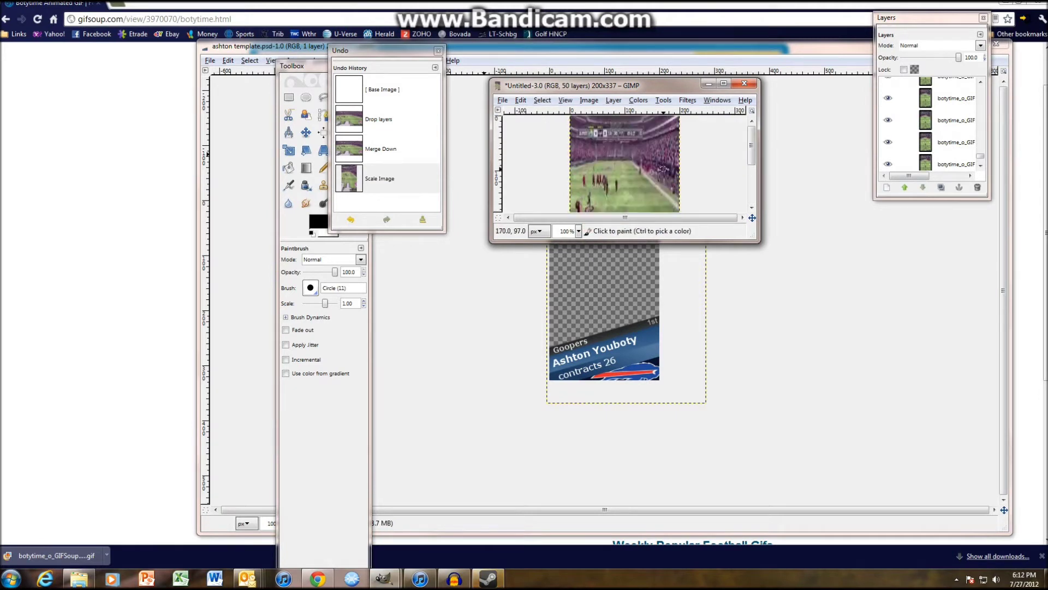
scroll(664, 154, "down", 5)
scroll(664, 146, "up", 5)
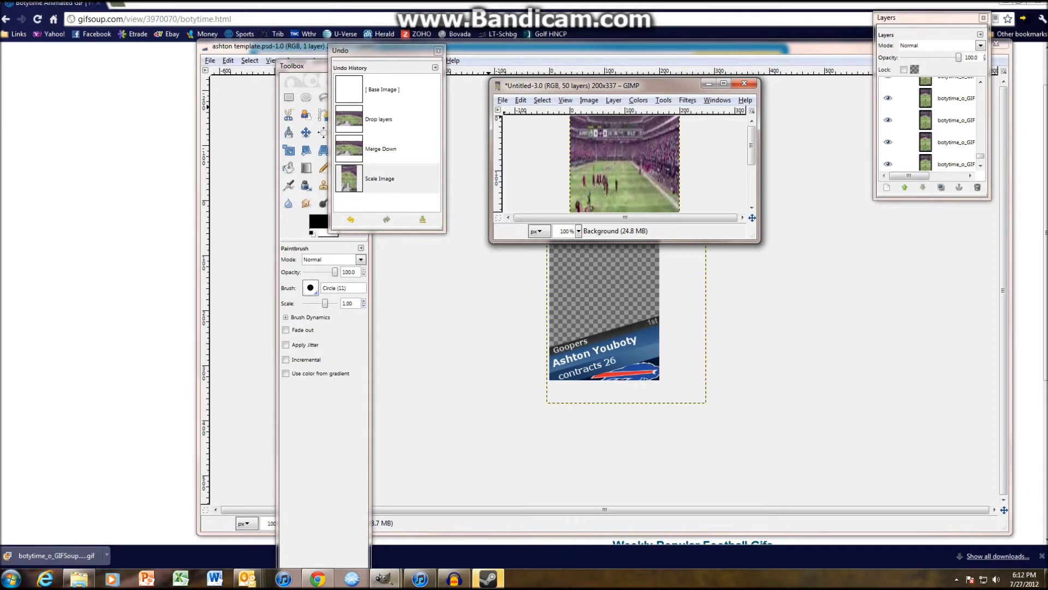
scroll(927, 123, "up", 20)
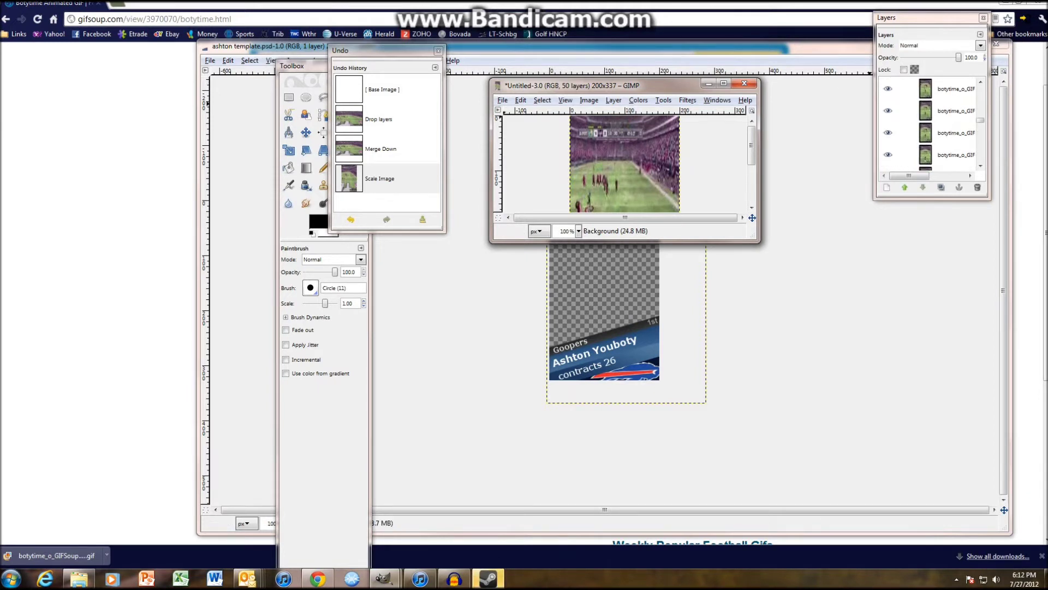
scroll(931, 125, "up", 1)
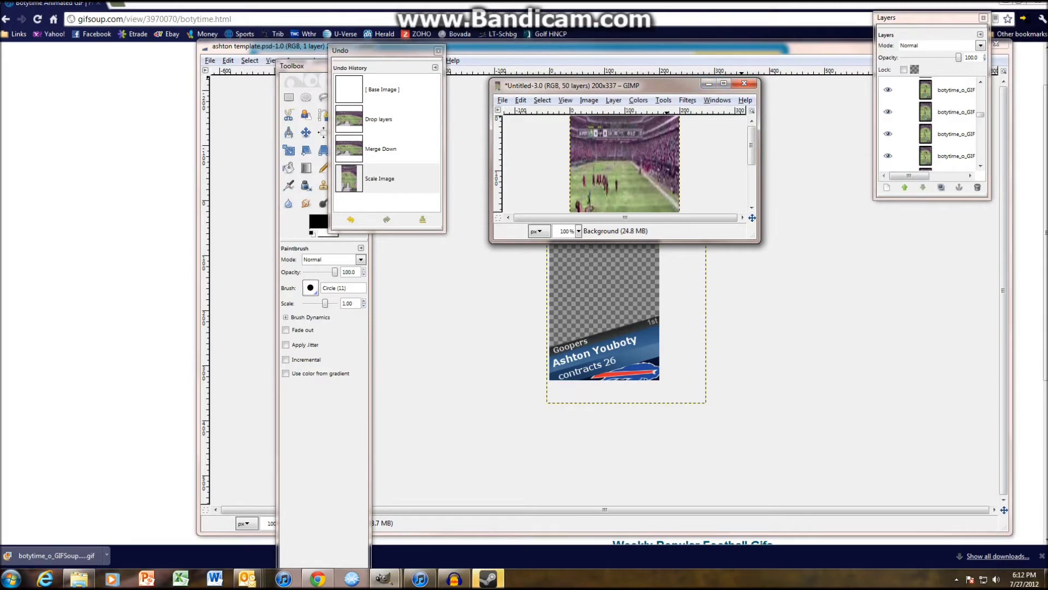
left_click(317, 578)
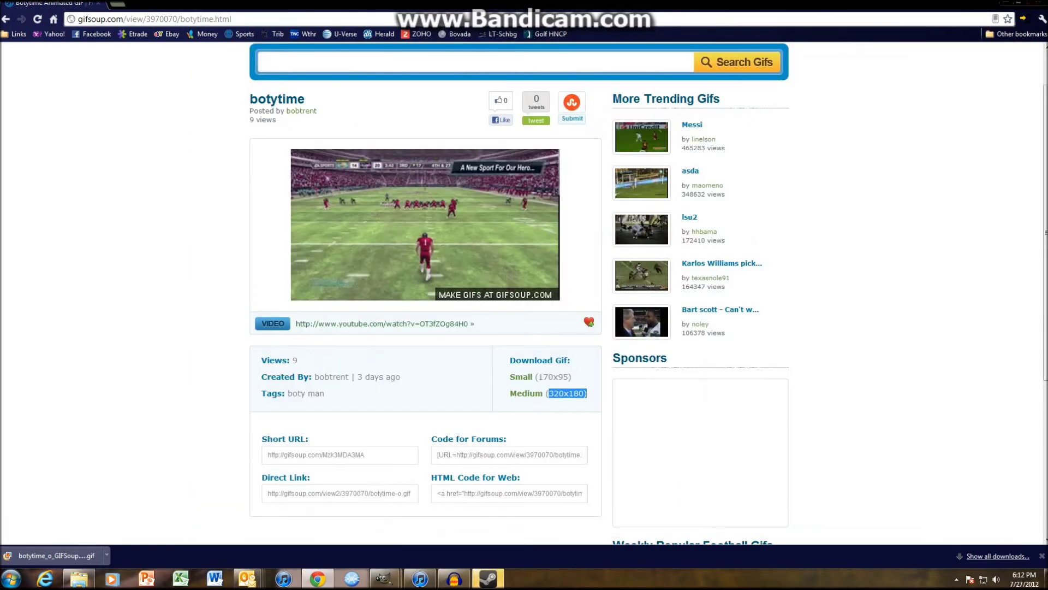
- Close the gifsoup browser and minimize the template, bringing the football image forward
key("alt+F4")
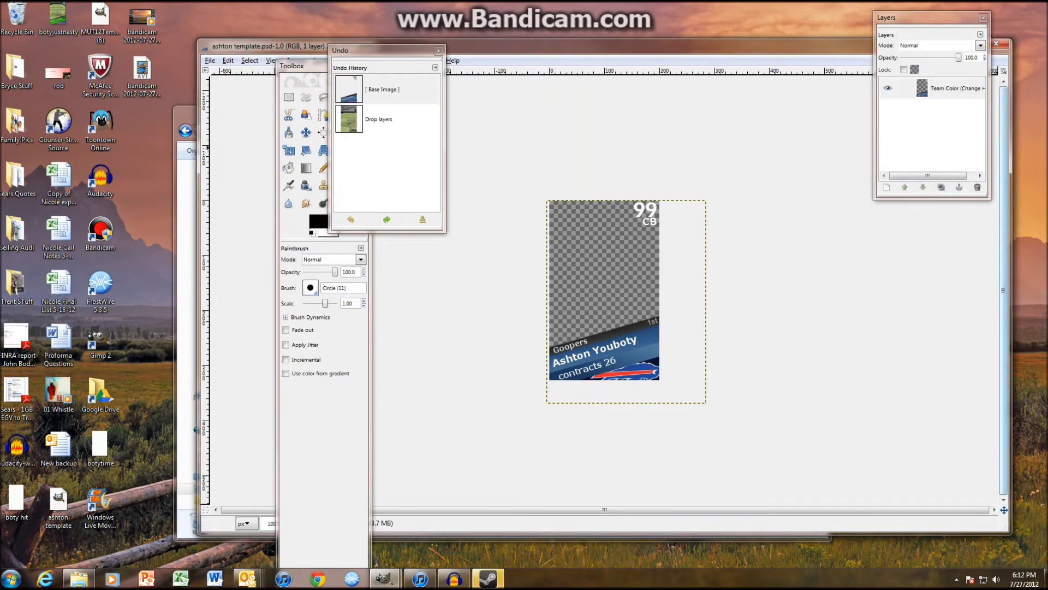
mouse_move(385, 577)
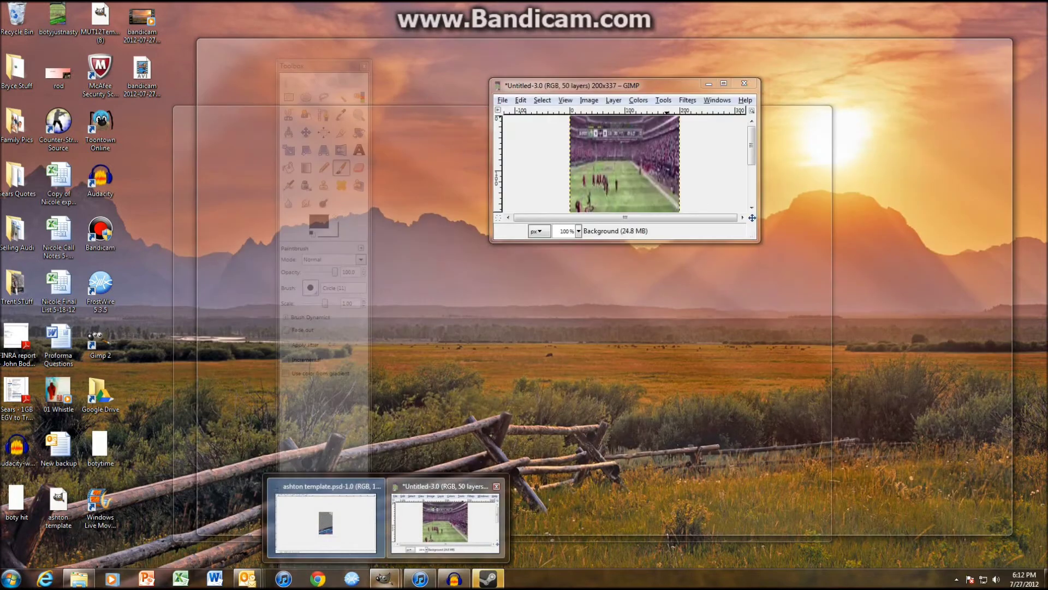
left_click(445, 518)
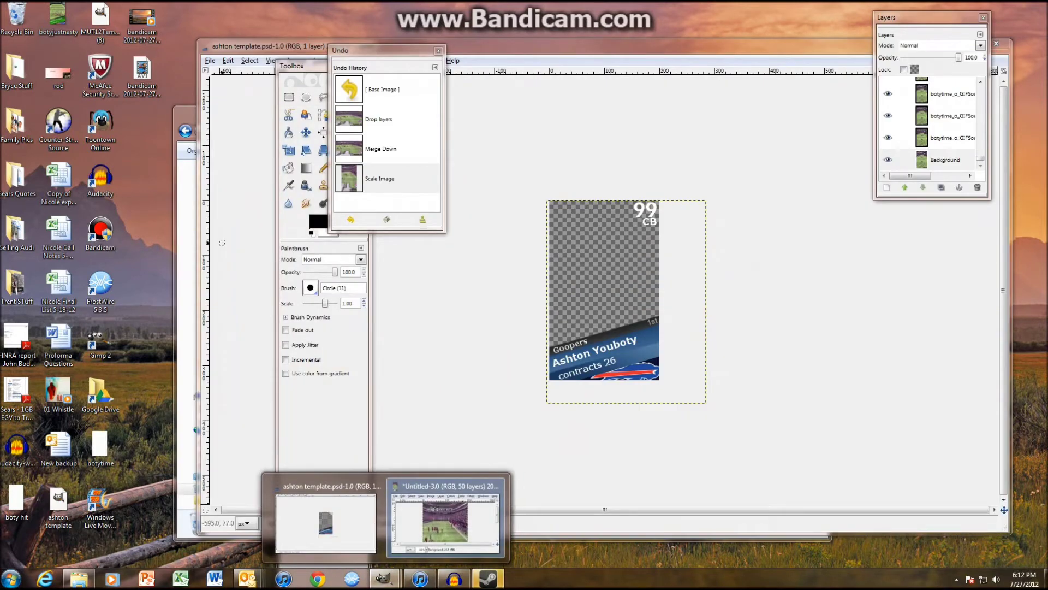
left_click_drag(257, 46, 55, 40)
left_click(758, 38)
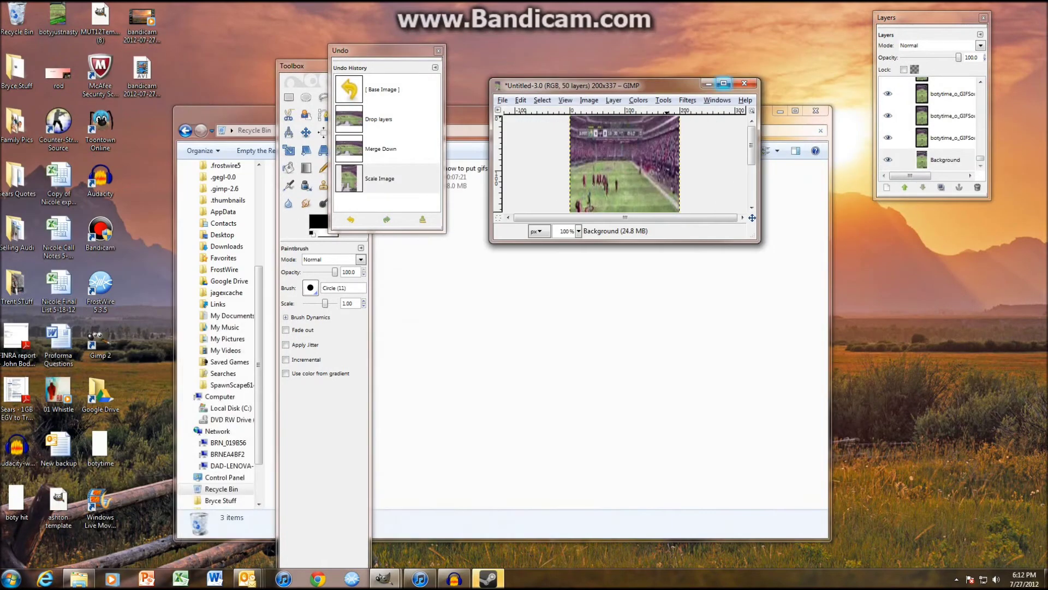
- Save the image to the Desktop as looping animated GIF botyman.gif, cropping layers to borders
left_click(502, 100)
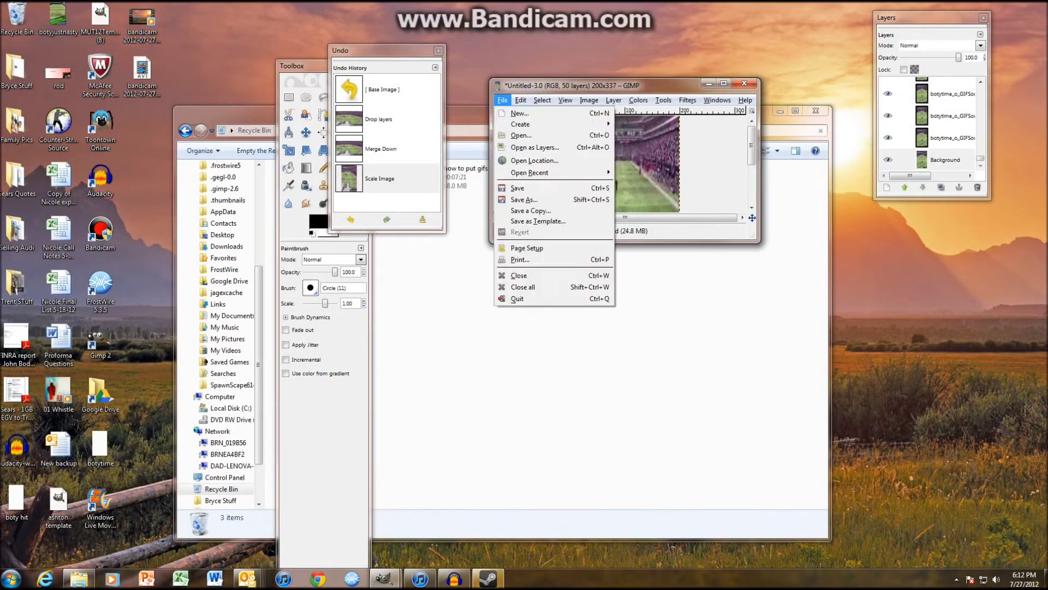
key("Down")
key("Down")
key("Down")
key("Down")
key("Down")
key("Down")
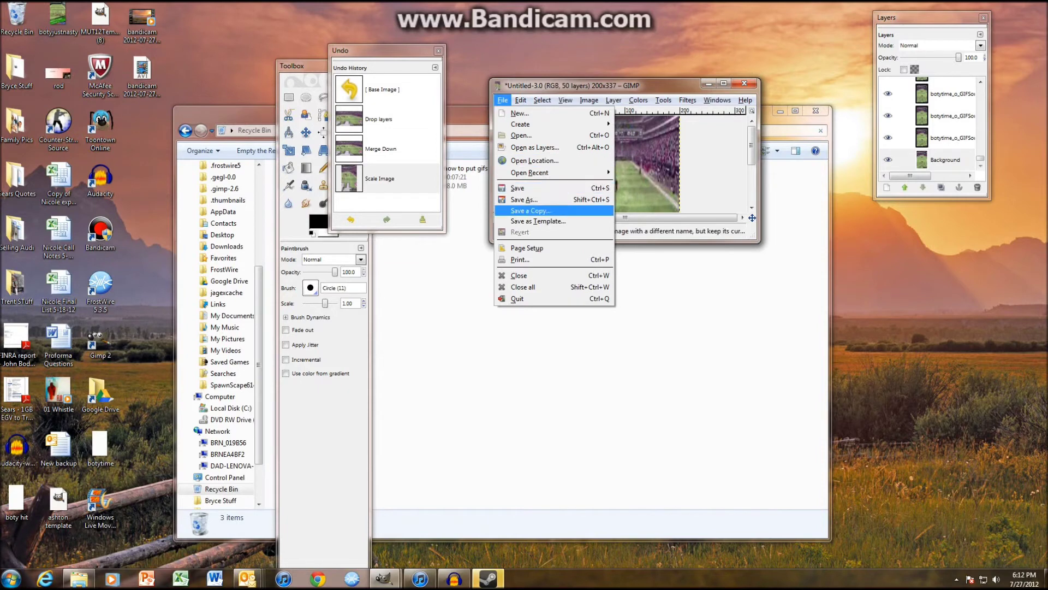
key("Up")
key("Return")
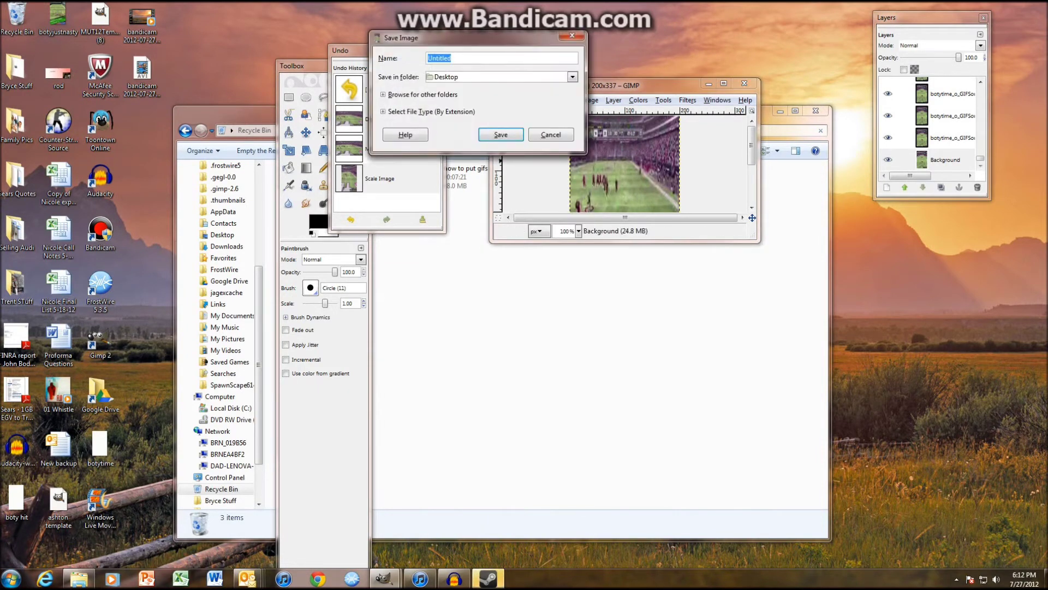
type("botyman.gif")
key("Return")
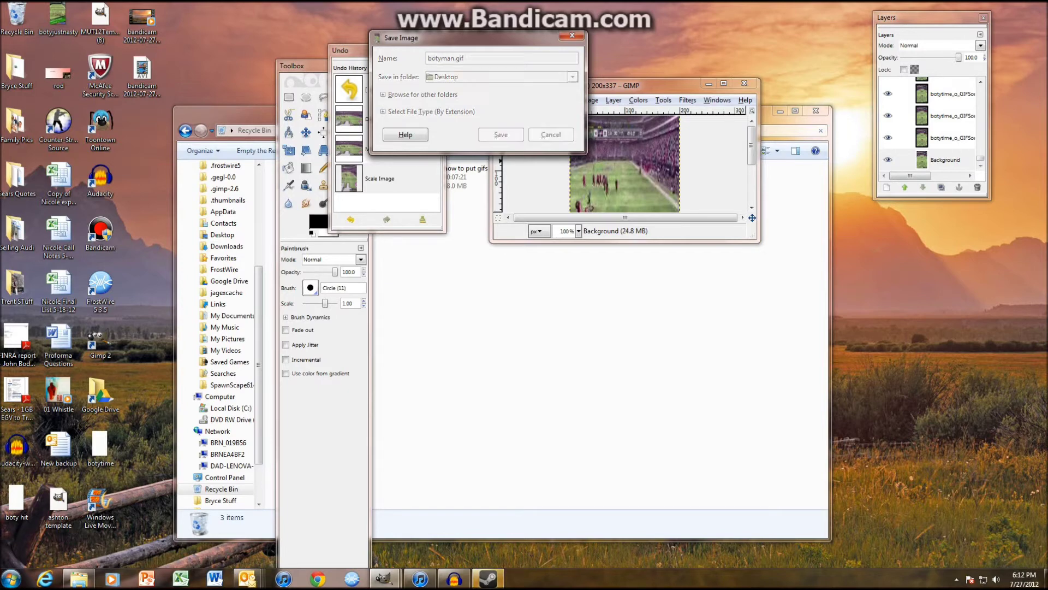
left_click(148, 133)
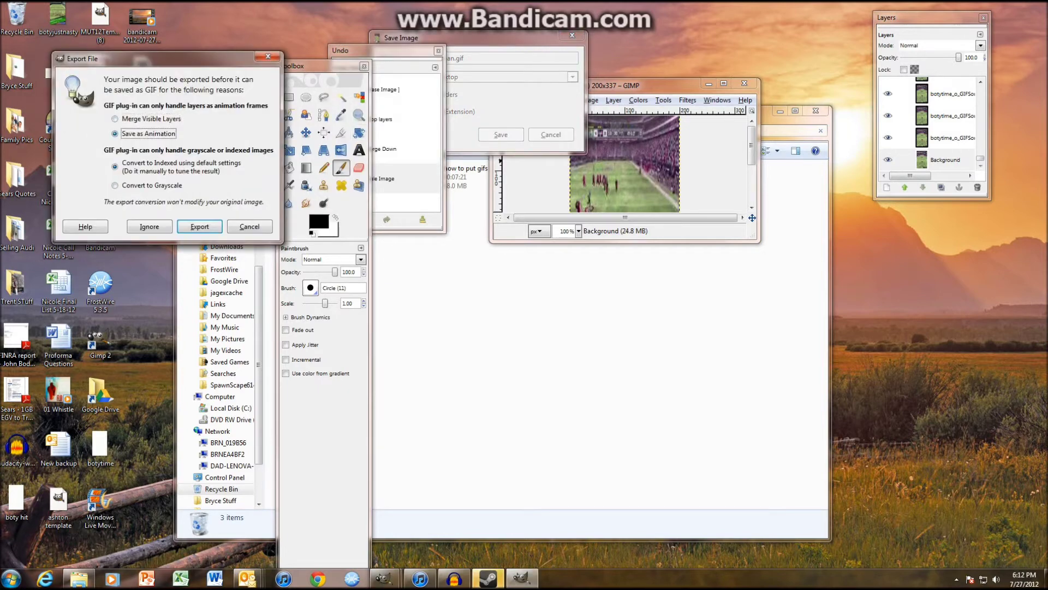
left_click(199, 226)
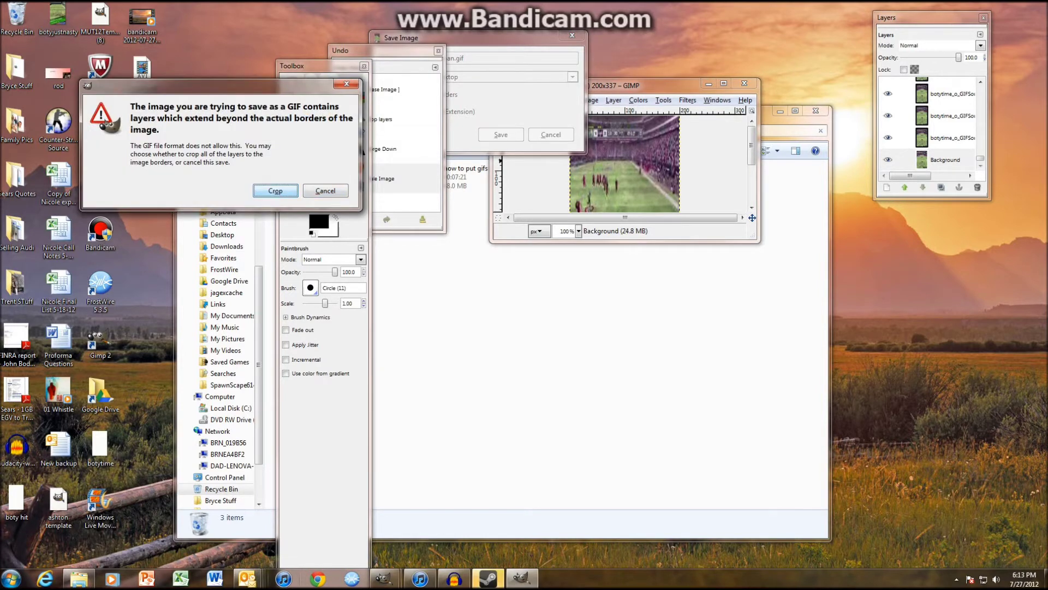
key("Return")
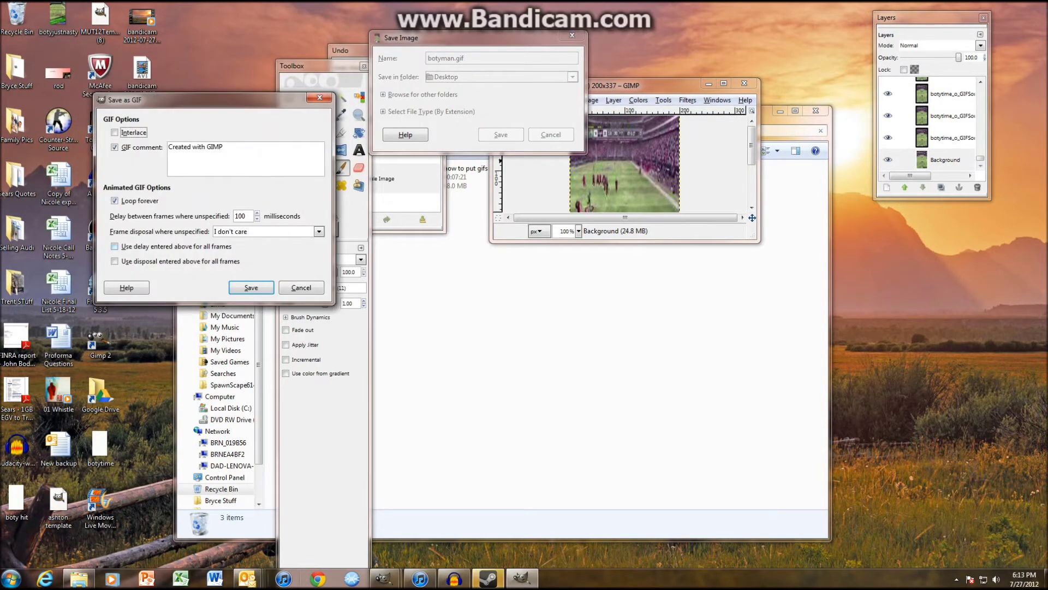
key("Return")
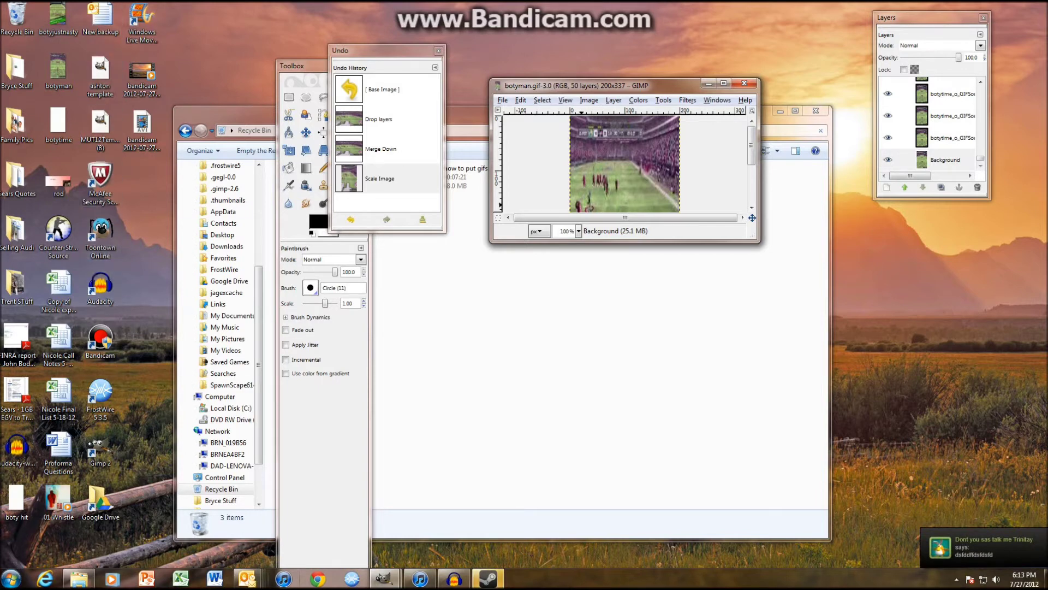
left_click_drag(600, 85, 619, 127)
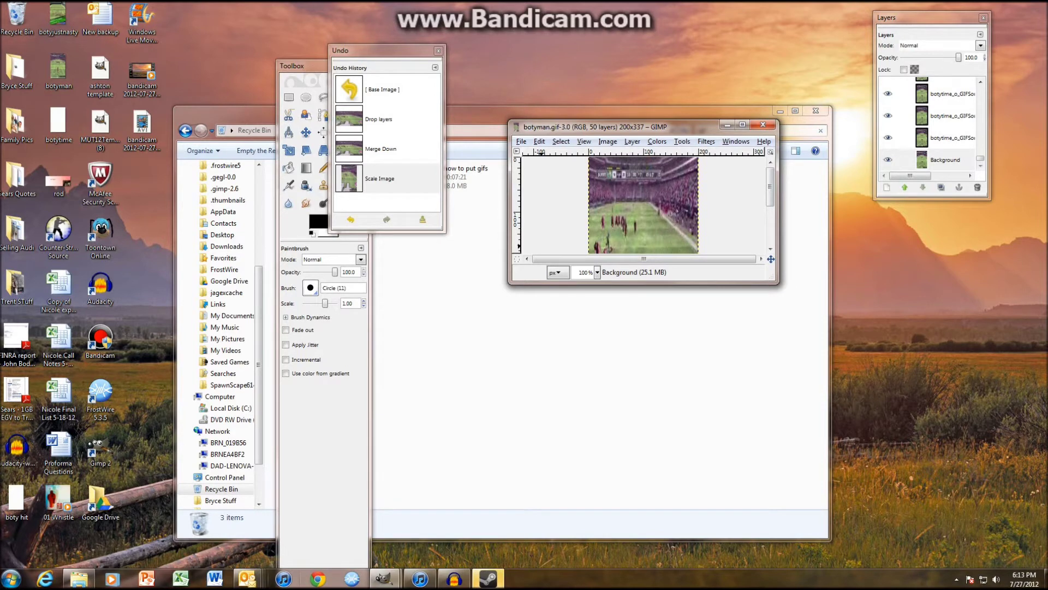
- Overwrite botyman.gif on the Desktop as an animation, cropping layers, looping forever at 100 ms
key("alt+f")
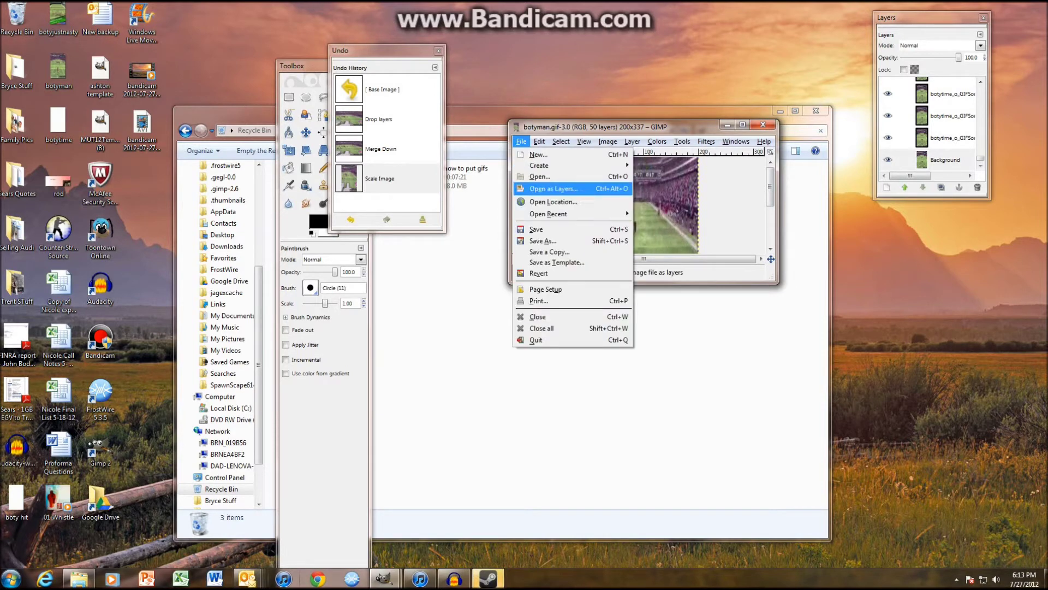
key("Return")
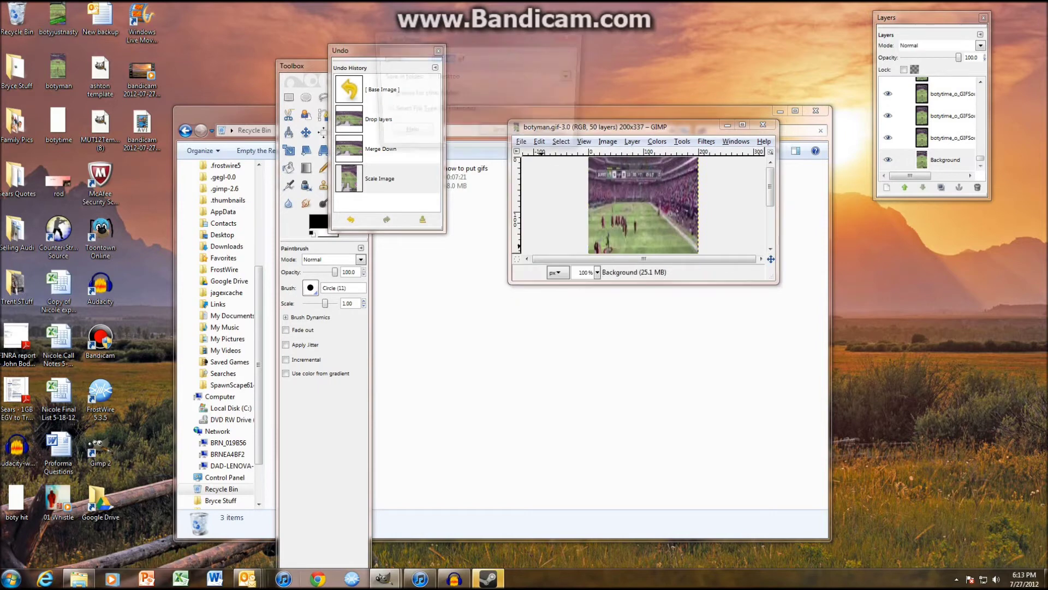
left_click(501, 77)
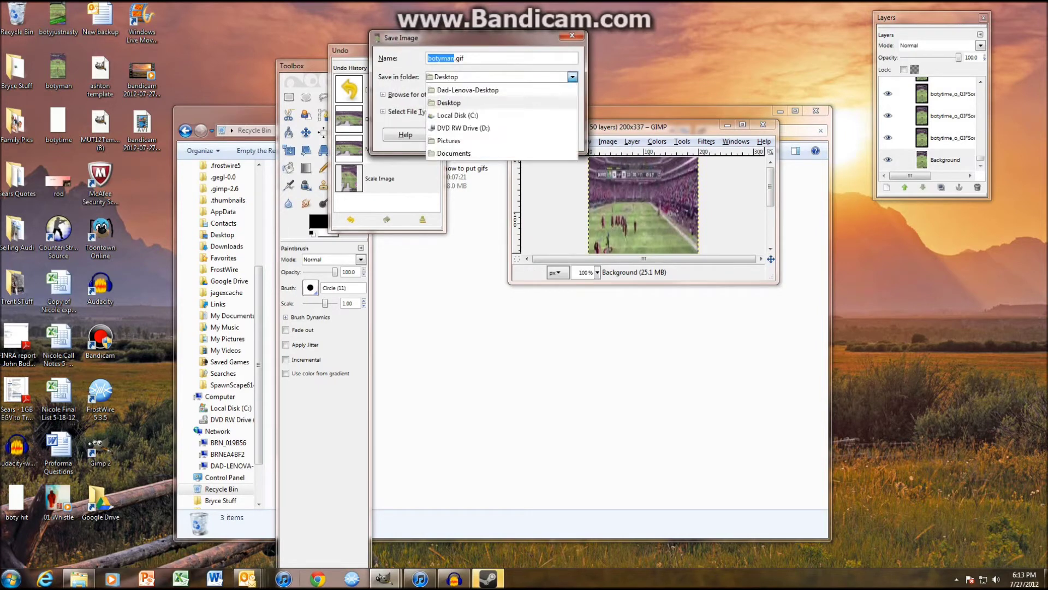
left_click(501, 102)
left_click(501, 134)
key("Return")
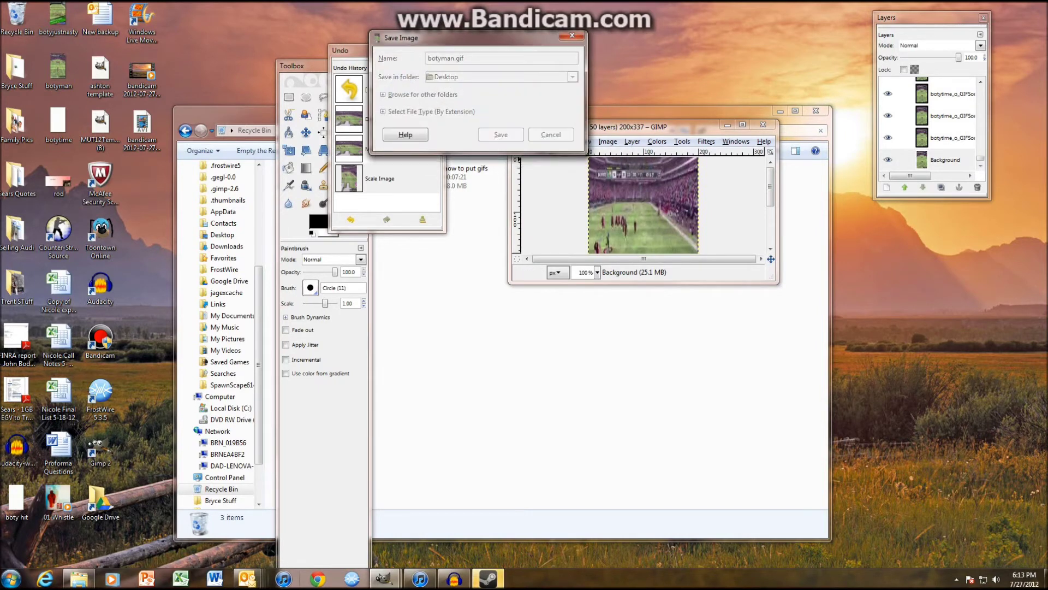
key("Down")
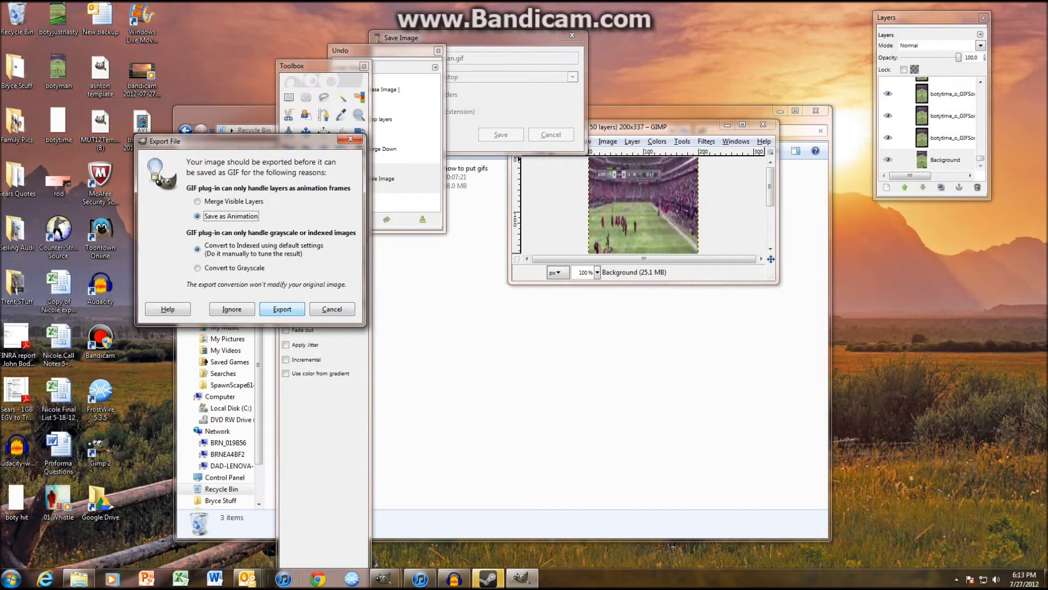
key("Return")
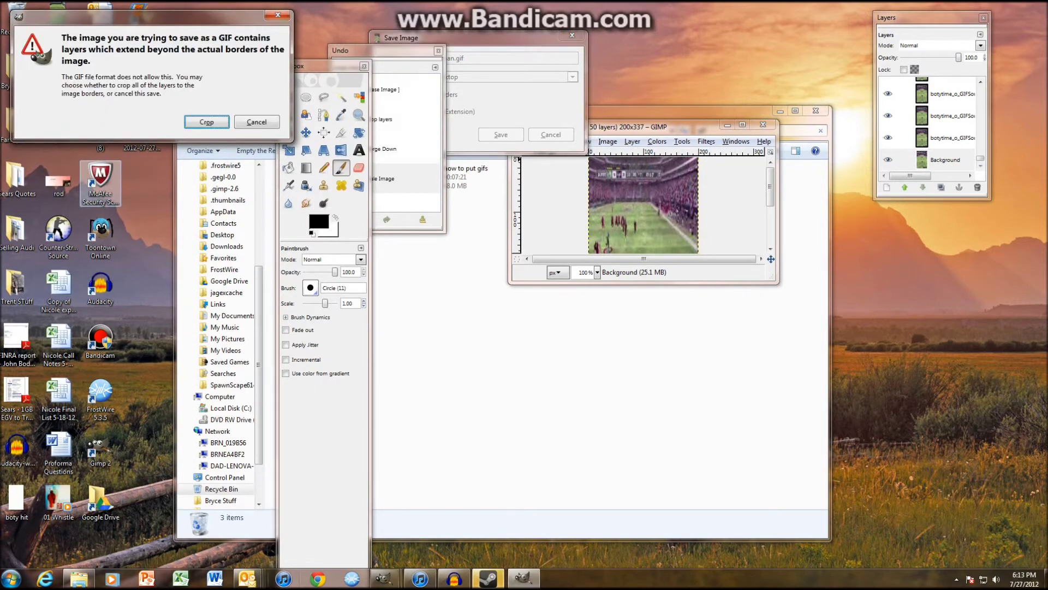
left_click(207, 121)
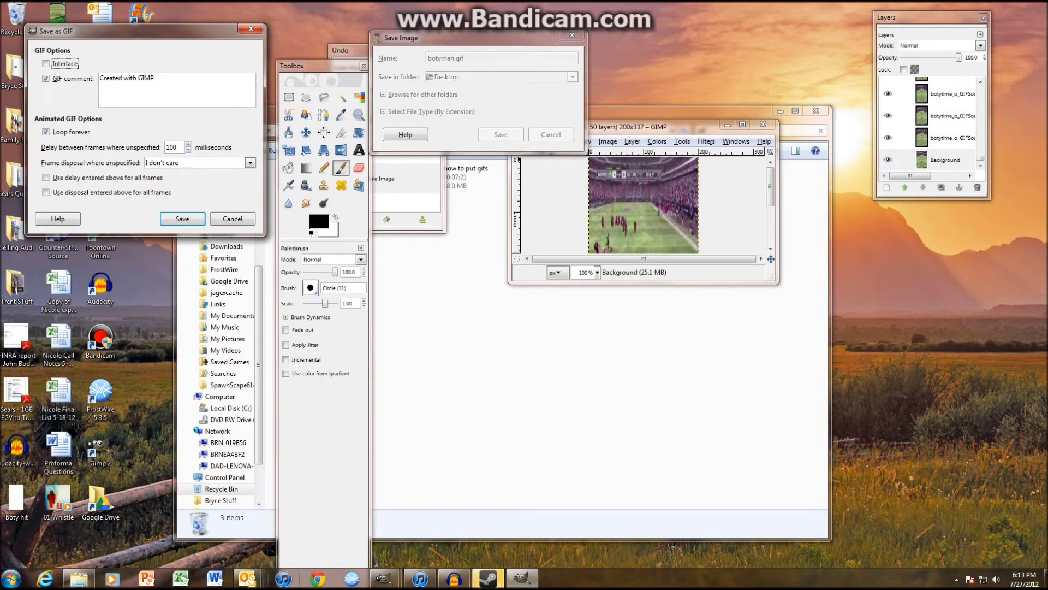
left_click(183, 219)
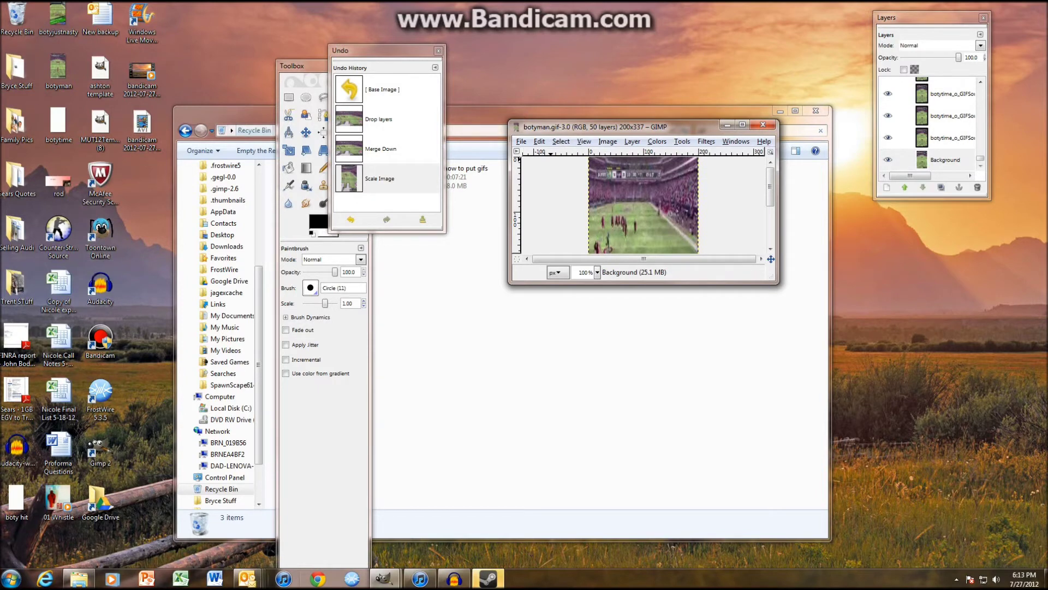
- Move and minimize the Recycle Bin window, then close GIMP's botyman.gif image window
left_click_drag(246, 111, 448, 100)
left_click_drag(678, 100, 561, 216)
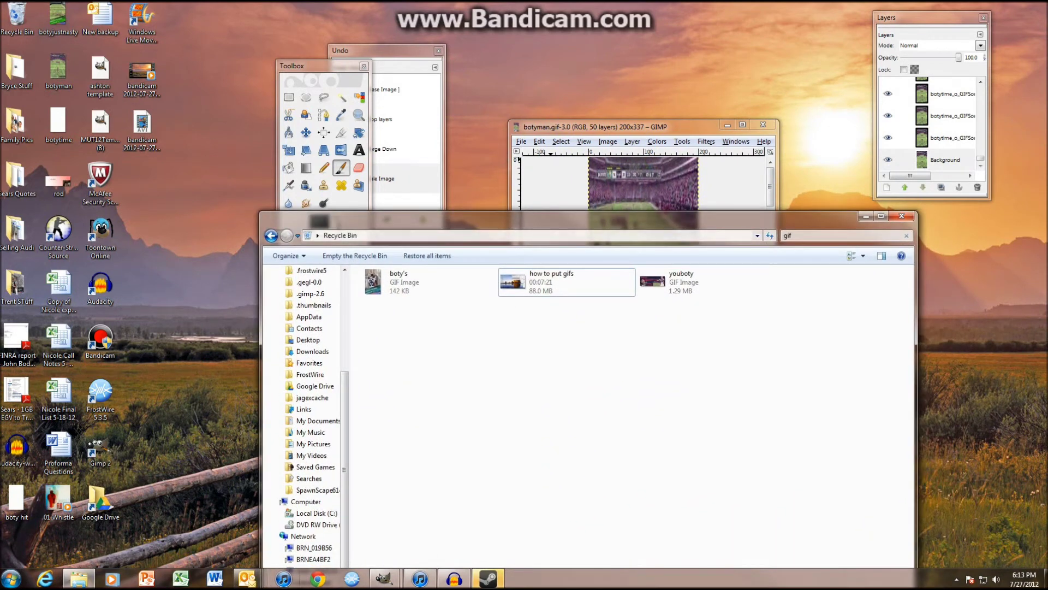
left_click(563, 127)
left_click_drag(563, 127, 514, 87)
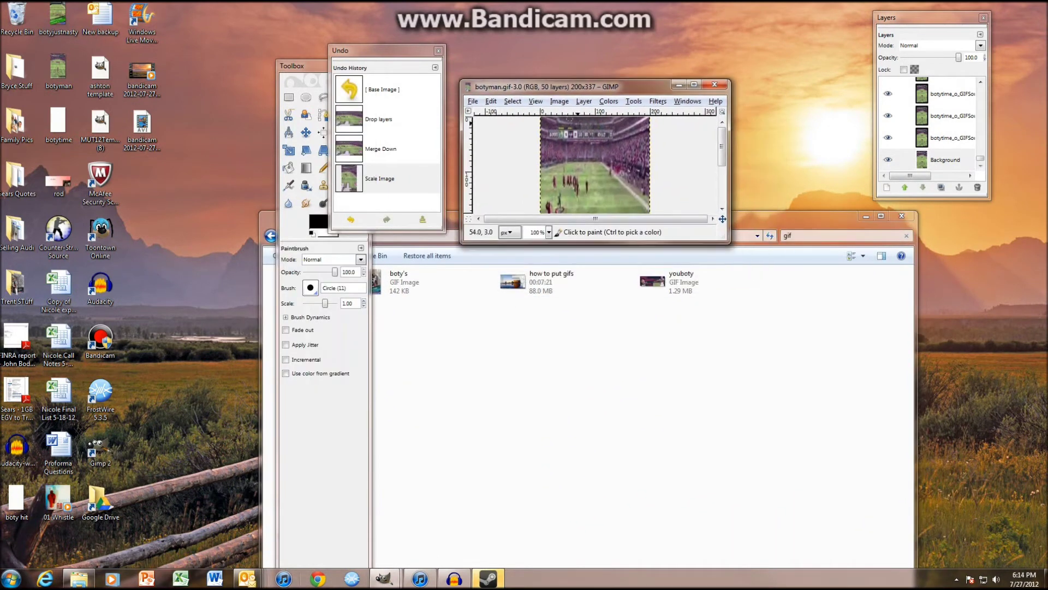
left_click(866, 216)
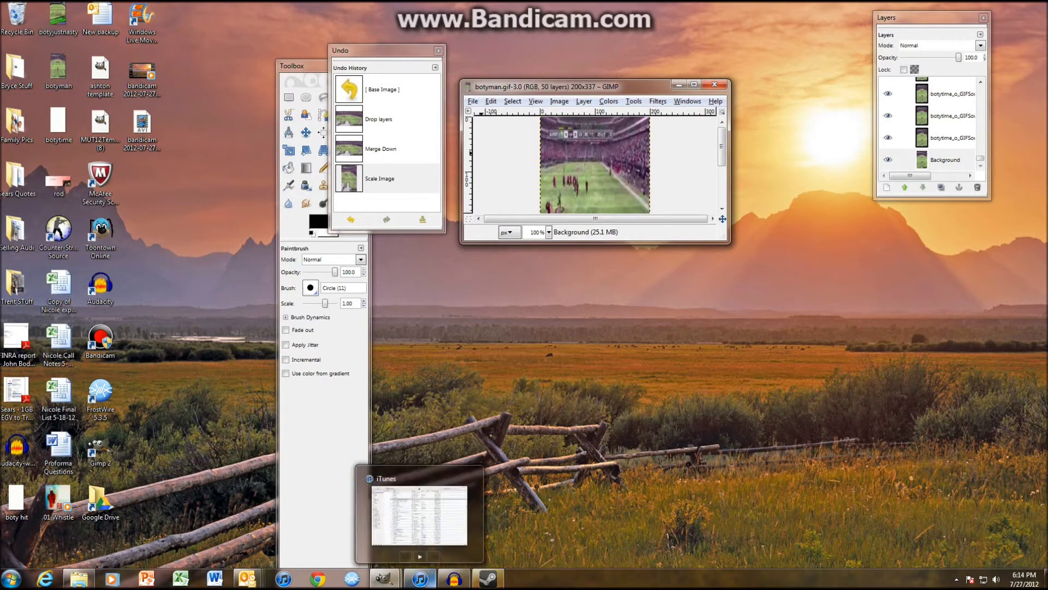
left_click(714, 85)
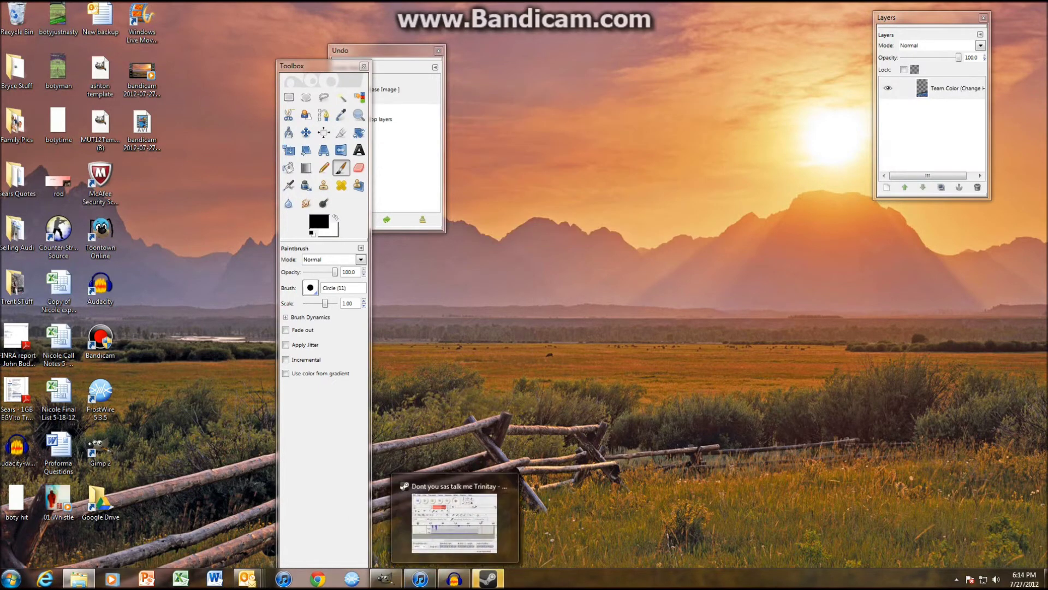
- Drop botyman.gif onto the player-card template to add its frames as layers, then raise Team Color
left_click(386, 578)
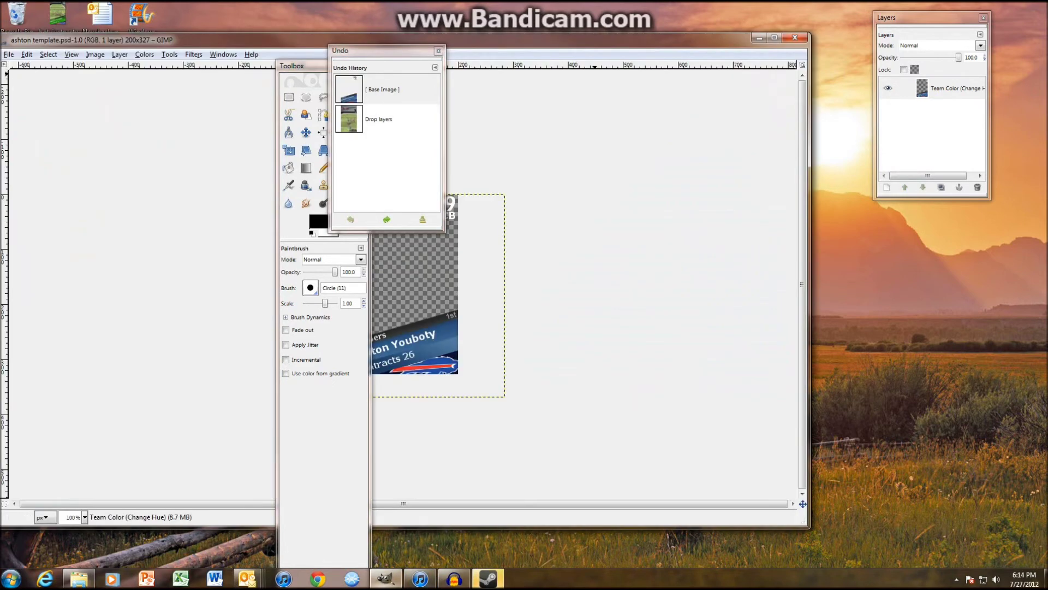
left_click_drag(593, 40, 761, 82)
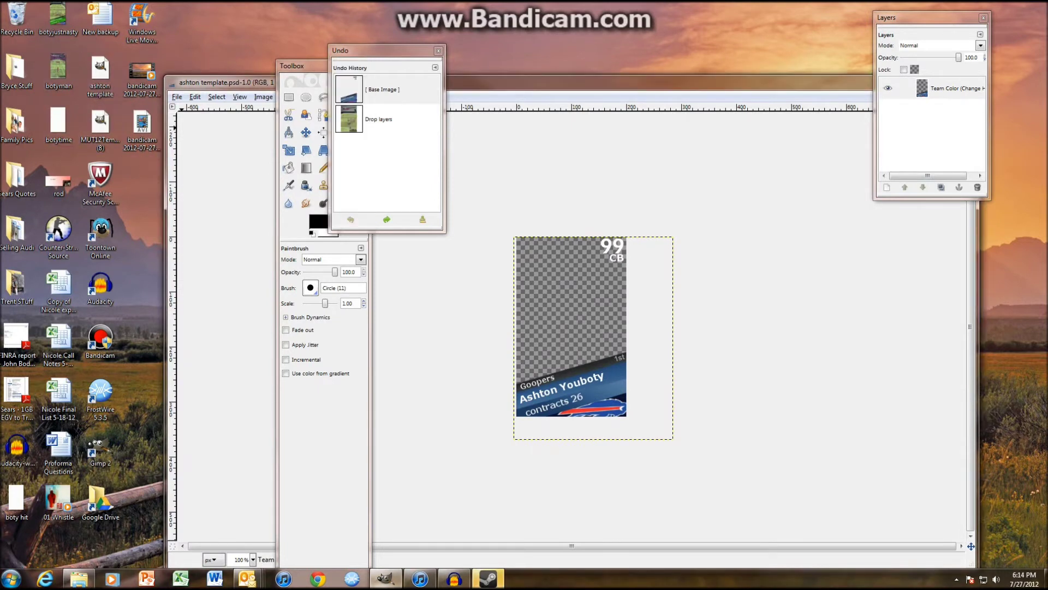
left_click_drag(58, 71, 564, 319)
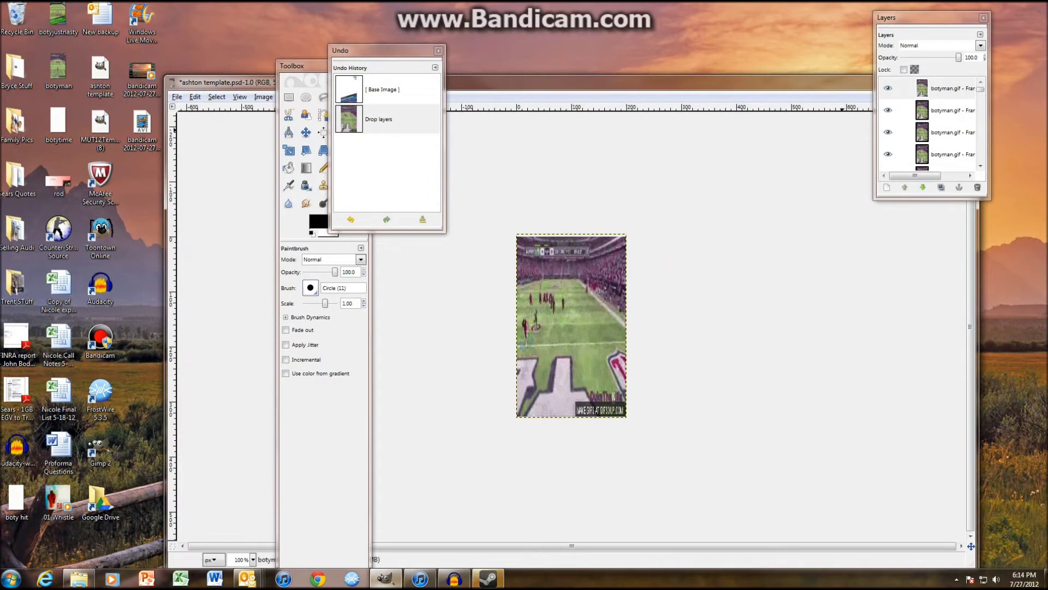
scroll(901, 115, "down", 10)
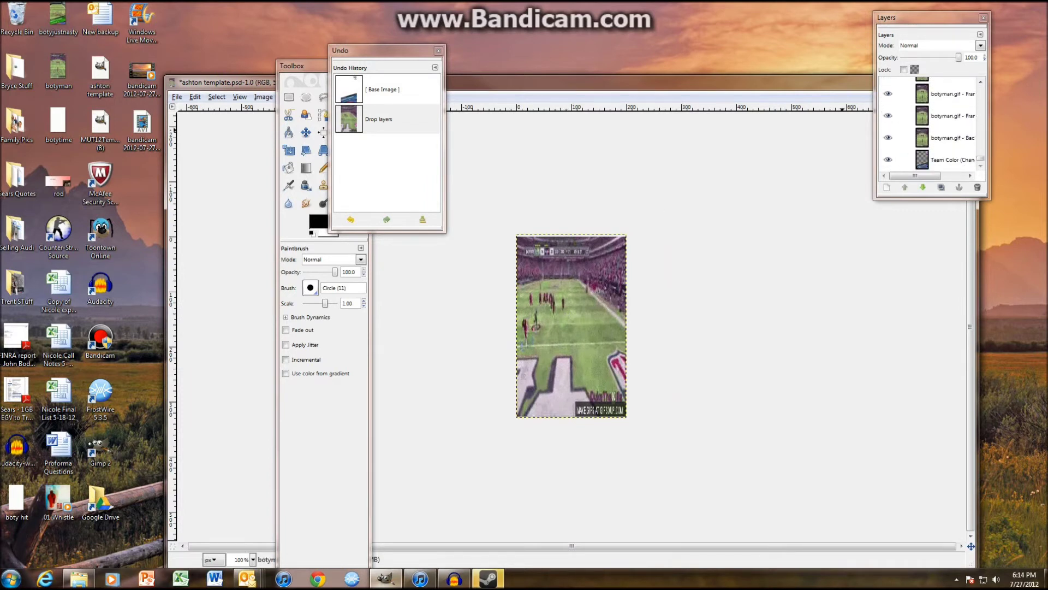
left_click_drag(907, 159, 947, 161)
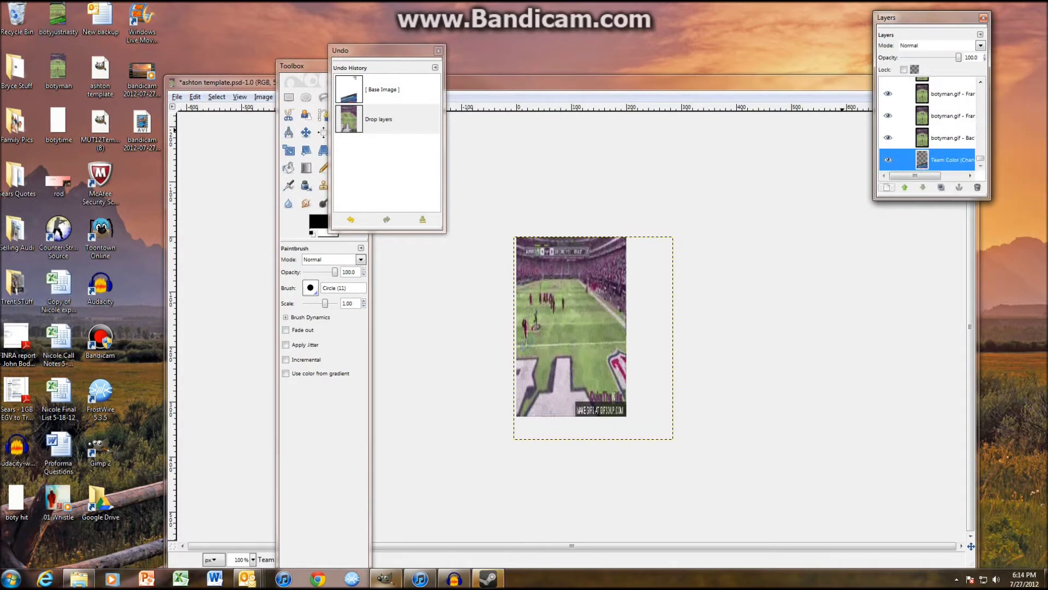
left_click(905, 187)
- Select the Team Color layer and raise it above all botyman.gif frame layers, showing the 99 CB card
left_click(904, 187)
left_click(904, 187)
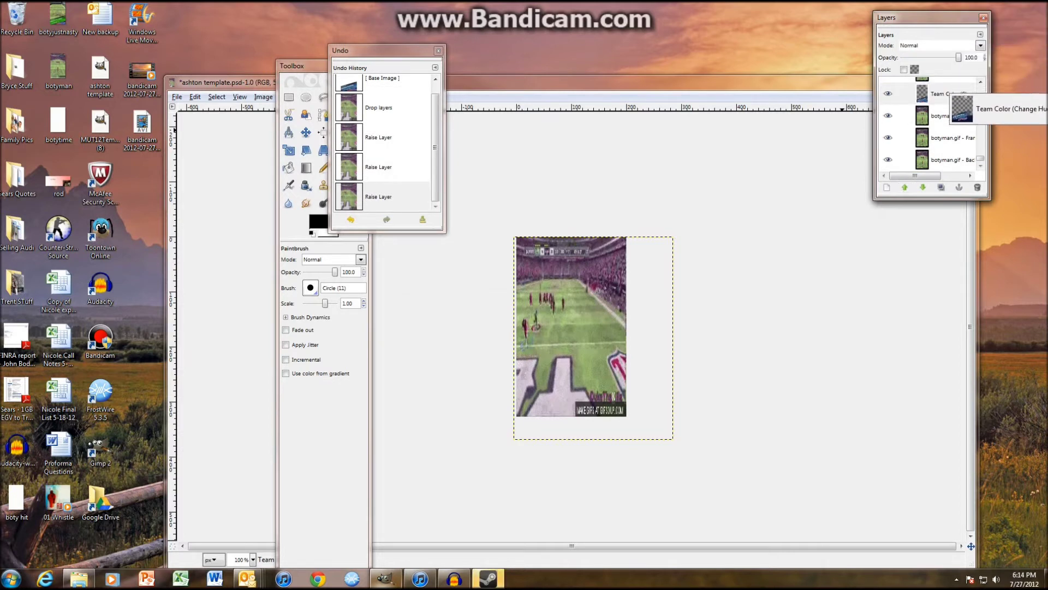
left_click(947, 94)
left_click(905, 187)
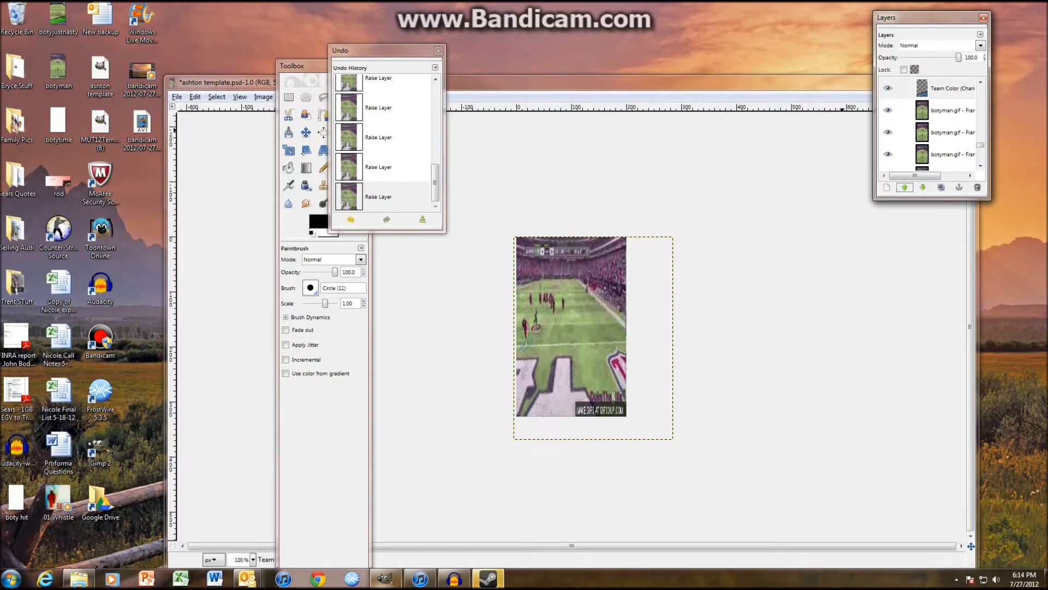
left_click(905, 187)
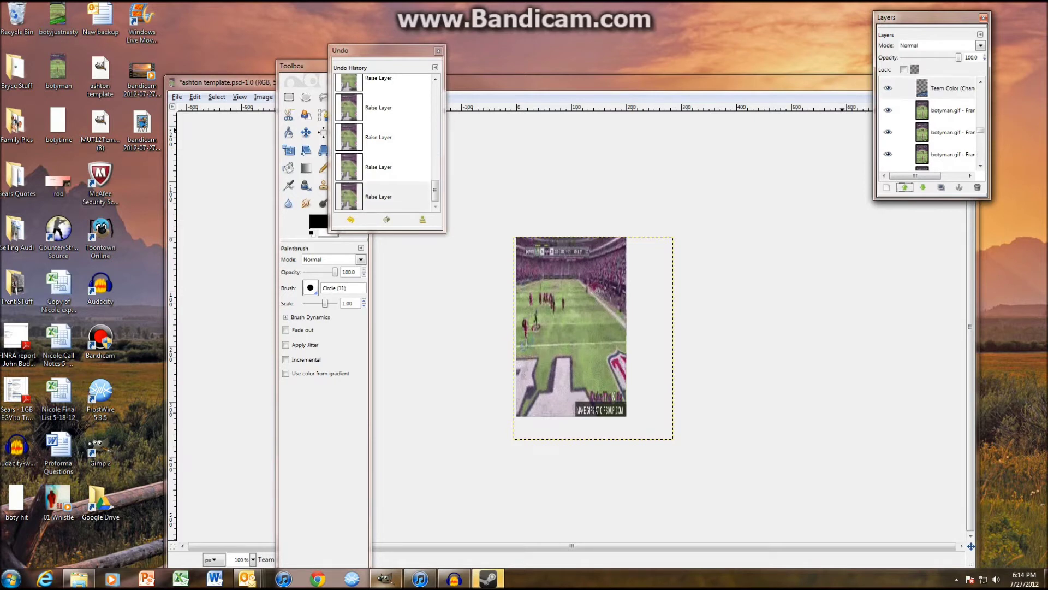
left_click(904, 188)
left_click(905, 187)
left_click(904, 188)
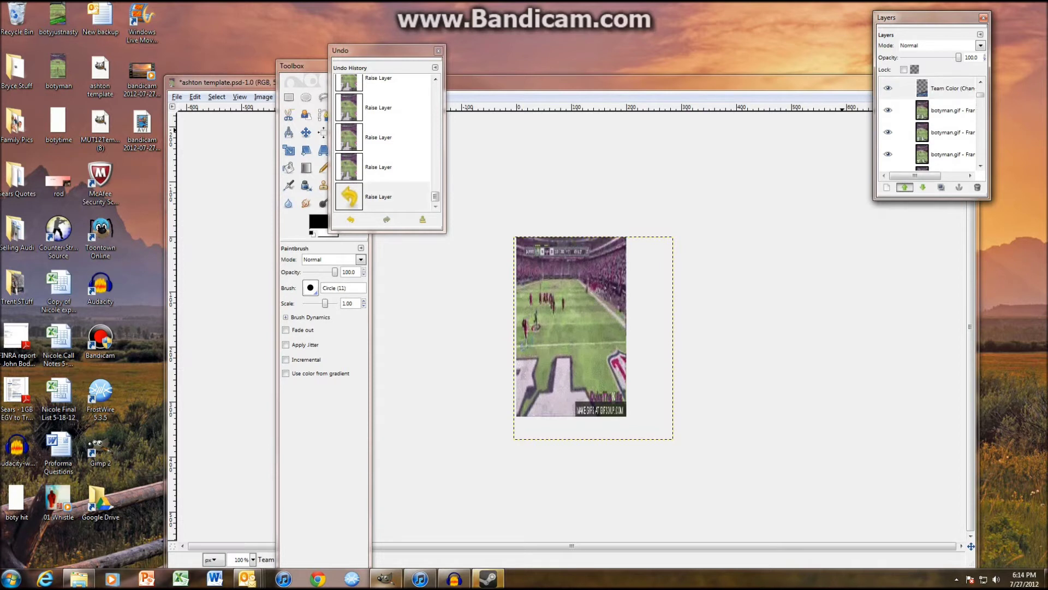
left_click(905, 187)
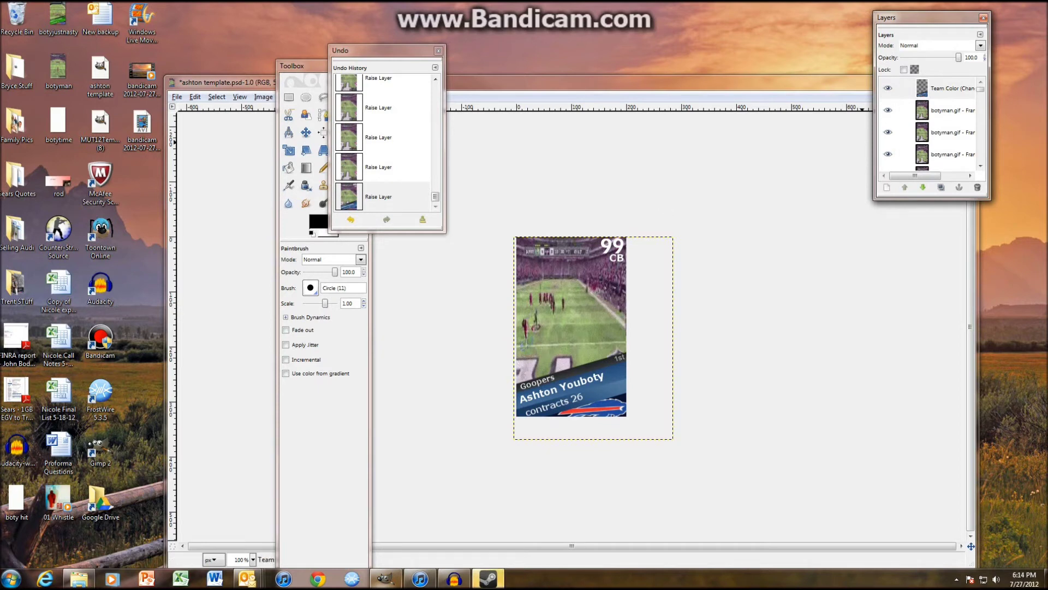
- Select the Team Color layer and lower it five places down the layer stack
left_click(951, 88)
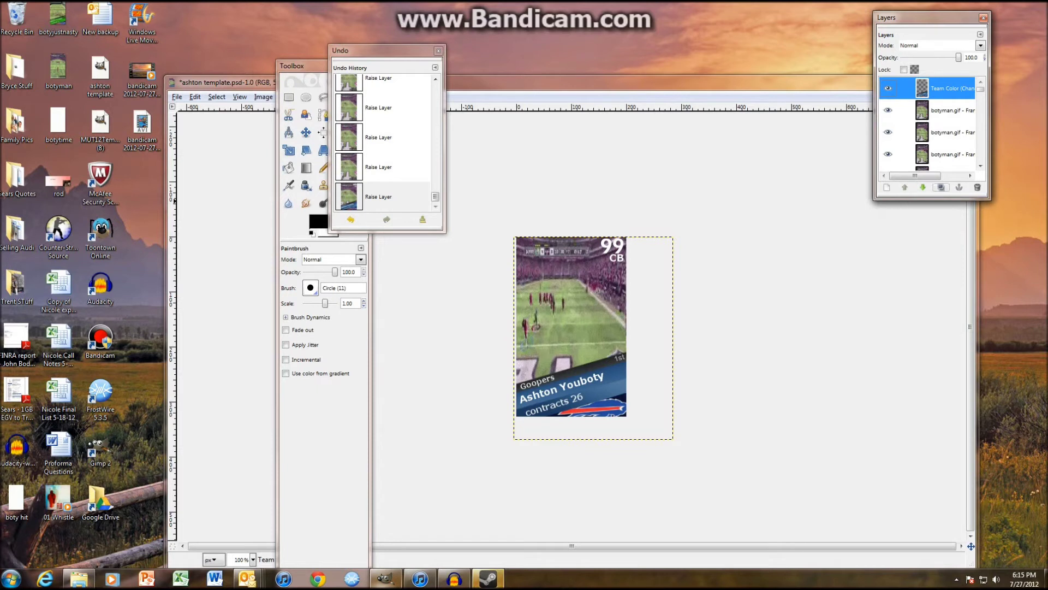
left_click(923, 187)
left_click(923, 187)
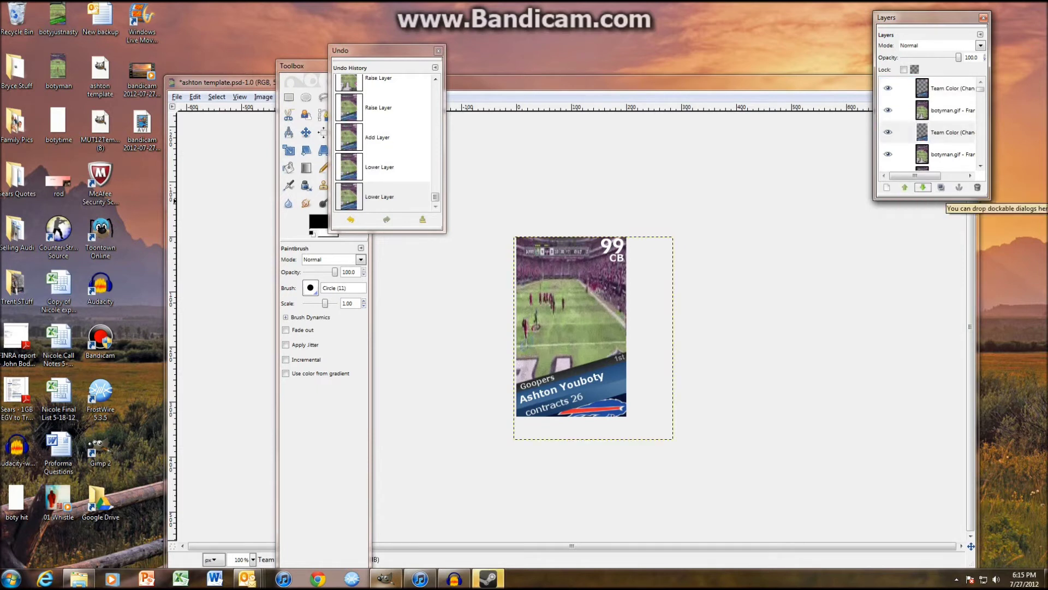
left_click(922, 188)
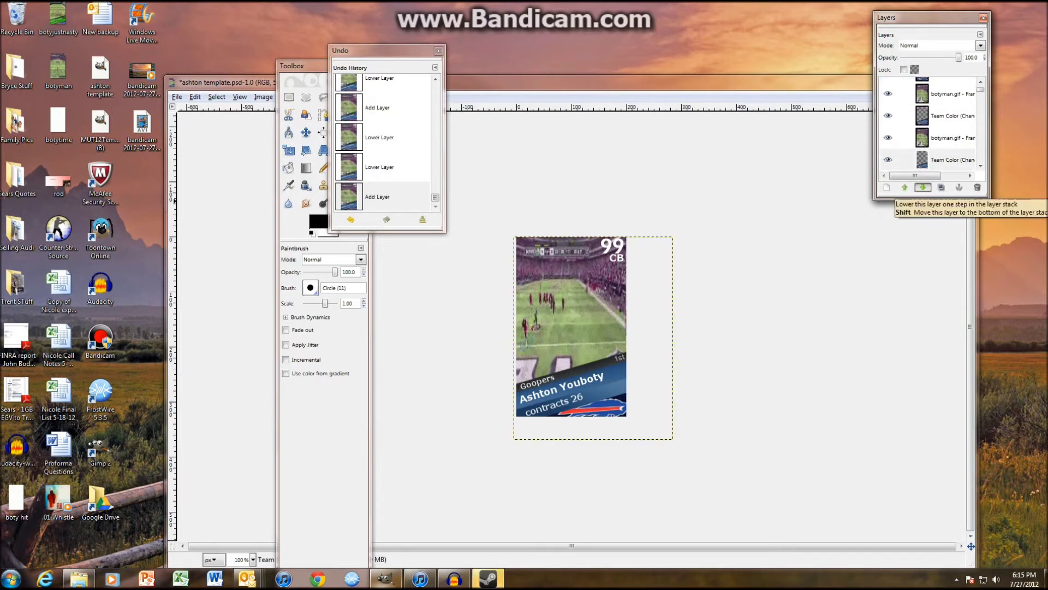
left_click(922, 187)
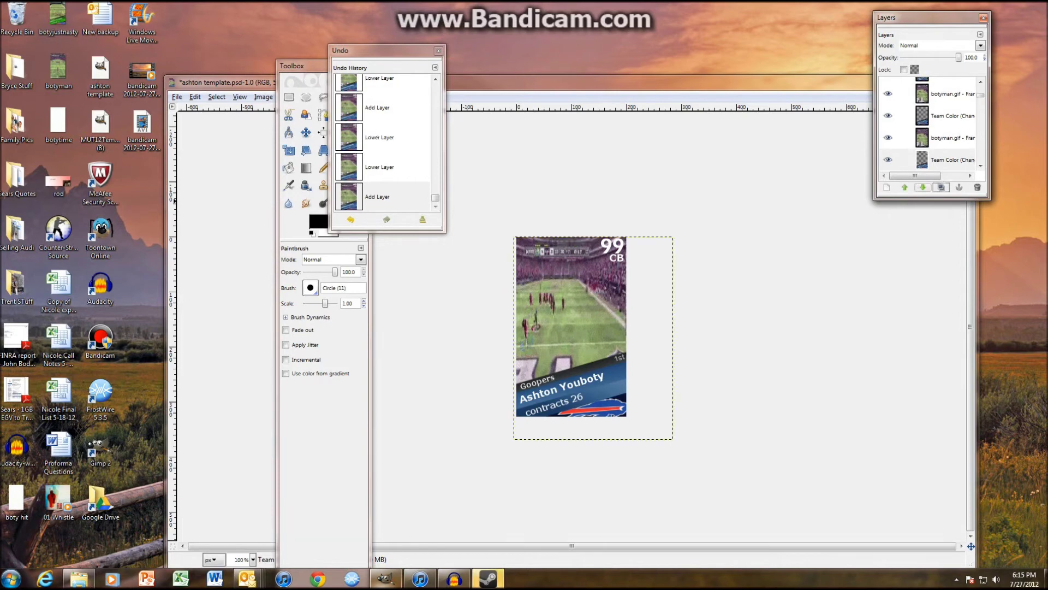
left_click(923, 187)
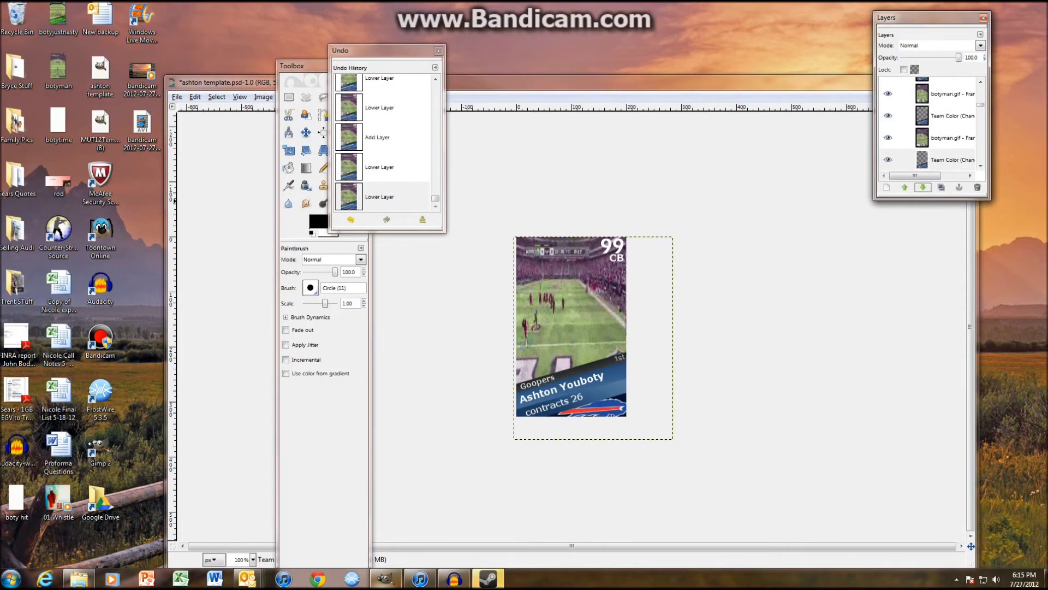
- Duplicate Team Color repeatedly, lowering each copy beneath the next frame in the upper stack
left_click(941, 187)
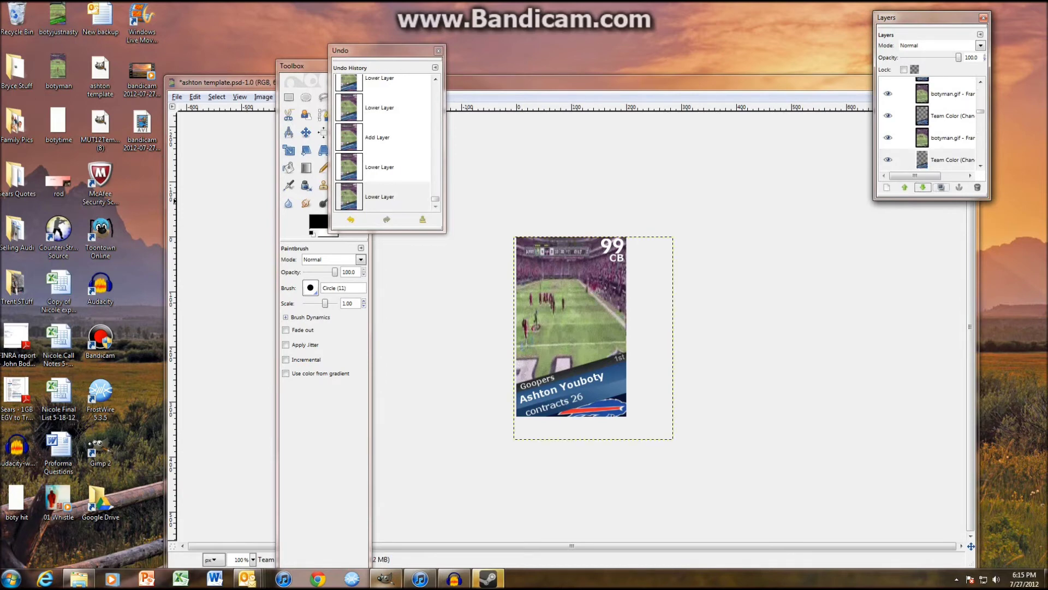
left_click(940, 187)
left_click(922, 188)
left_click(922, 187)
left_click(941, 187)
left_click(905, 187)
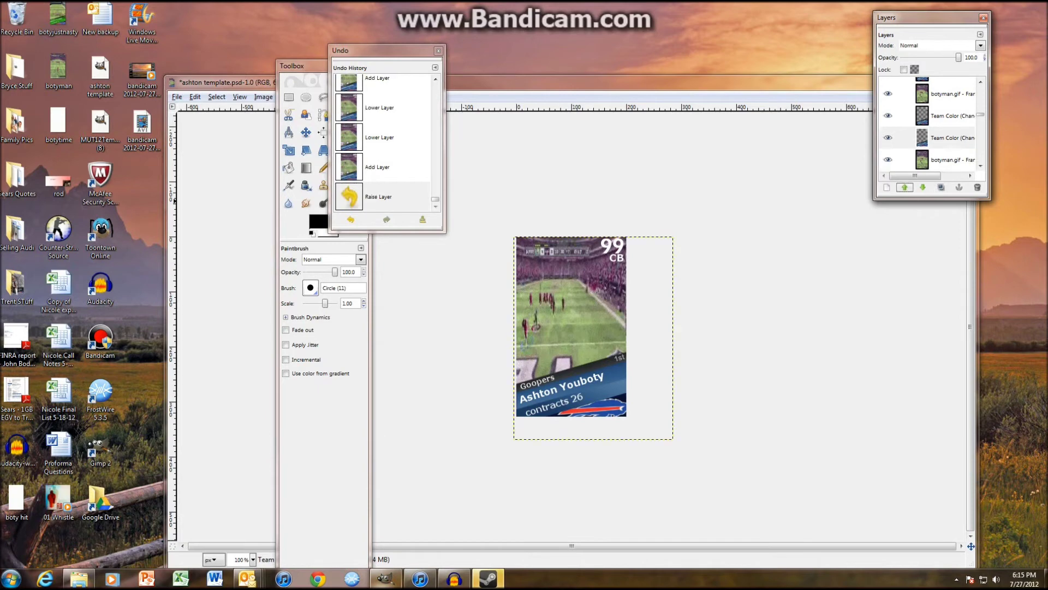
left_click(922, 187)
left_click(923, 187)
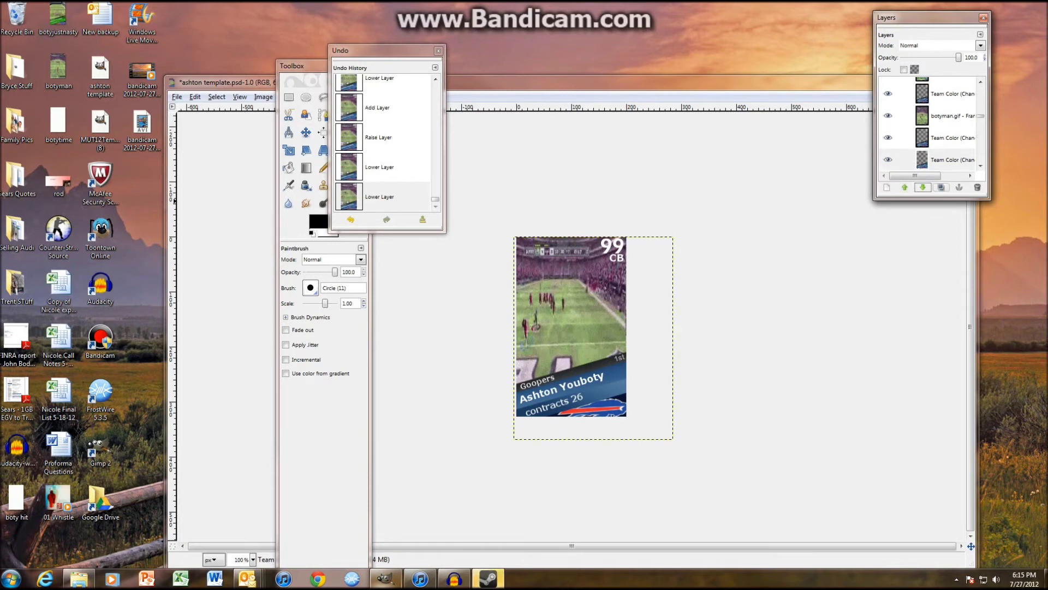
left_click(922, 187)
left_click(941, 188)
left_click(922, 187)
left_click(923, 187)
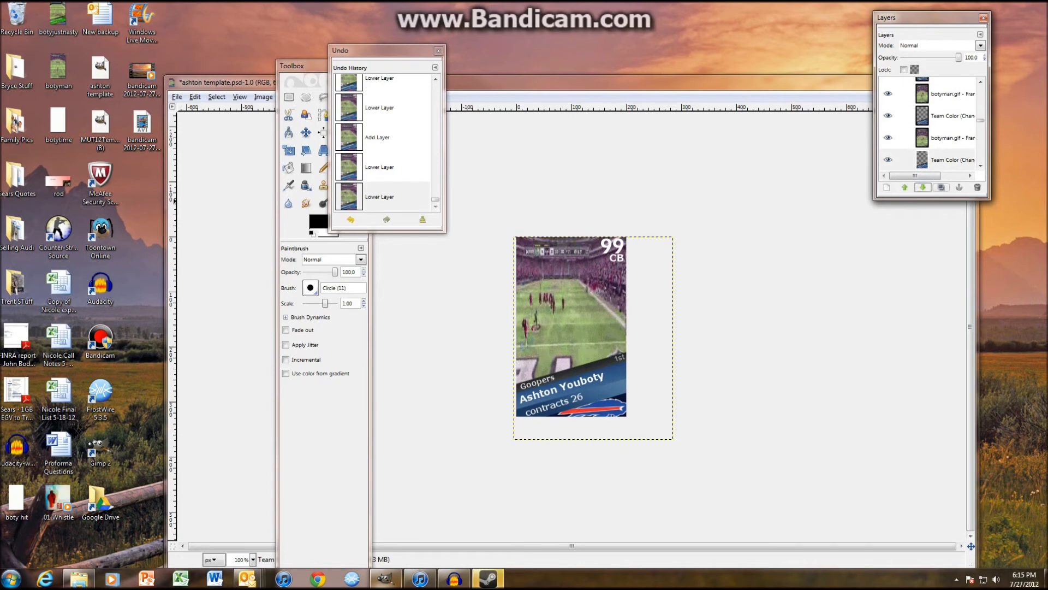
left_click(923, 187)
left_click(923, 188)
left_click(941, 188)
left_click(923, 187)
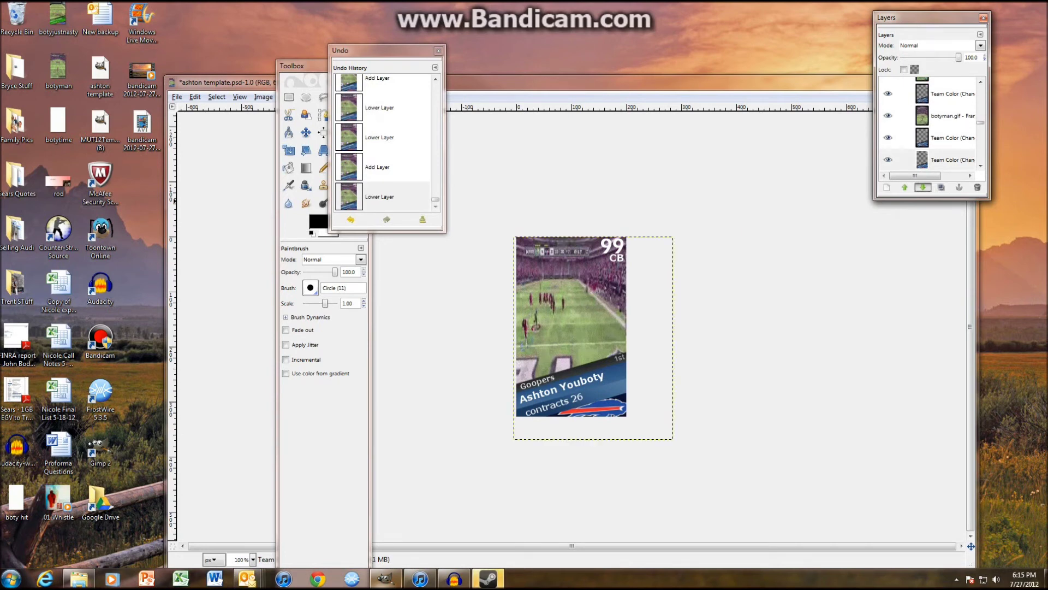
left_click(922, 187)
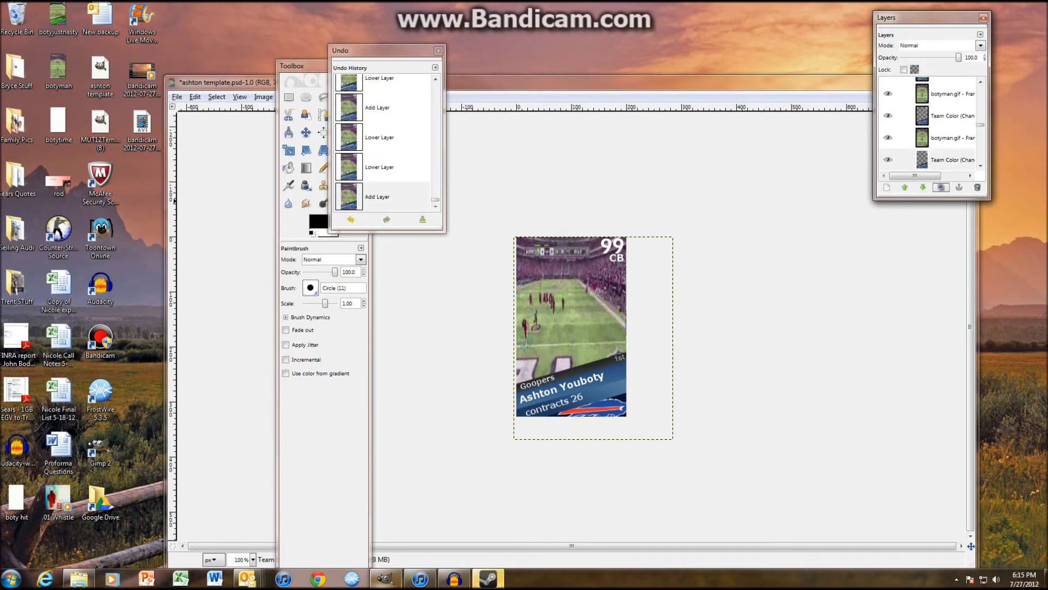
left_click(923, 187)
left_click(923, 187)
left_click(941, 187)
left_click(922, 187)
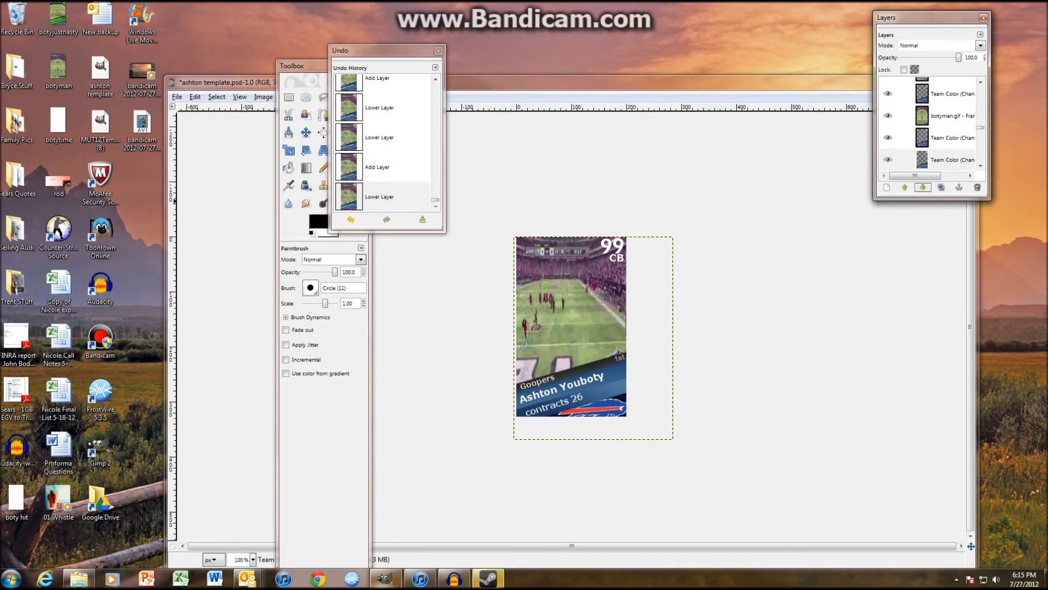
left_click(923, 187)
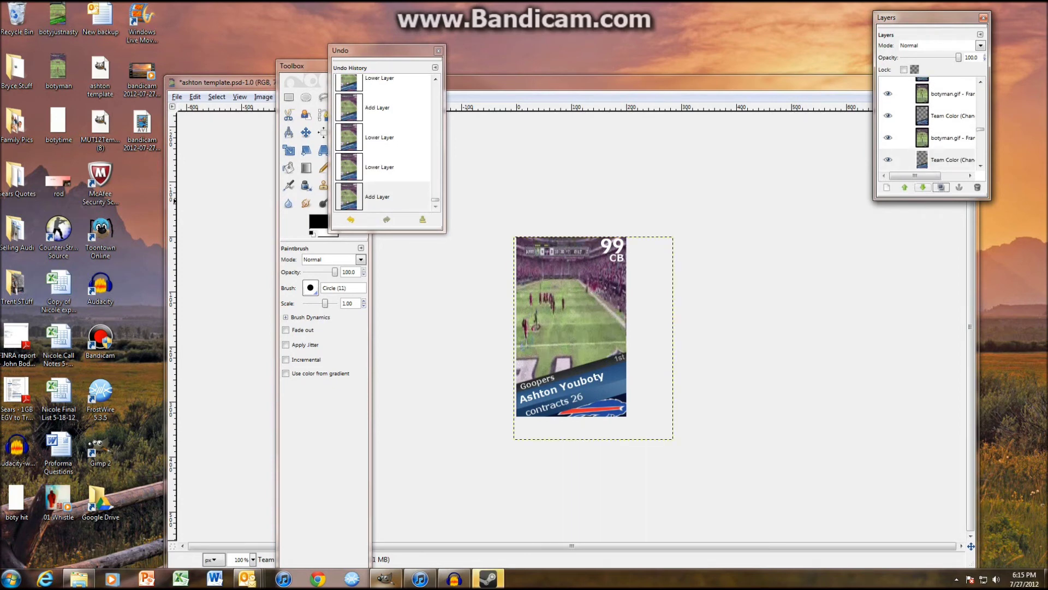
left_click(941, 187)
left_click(923, 187)
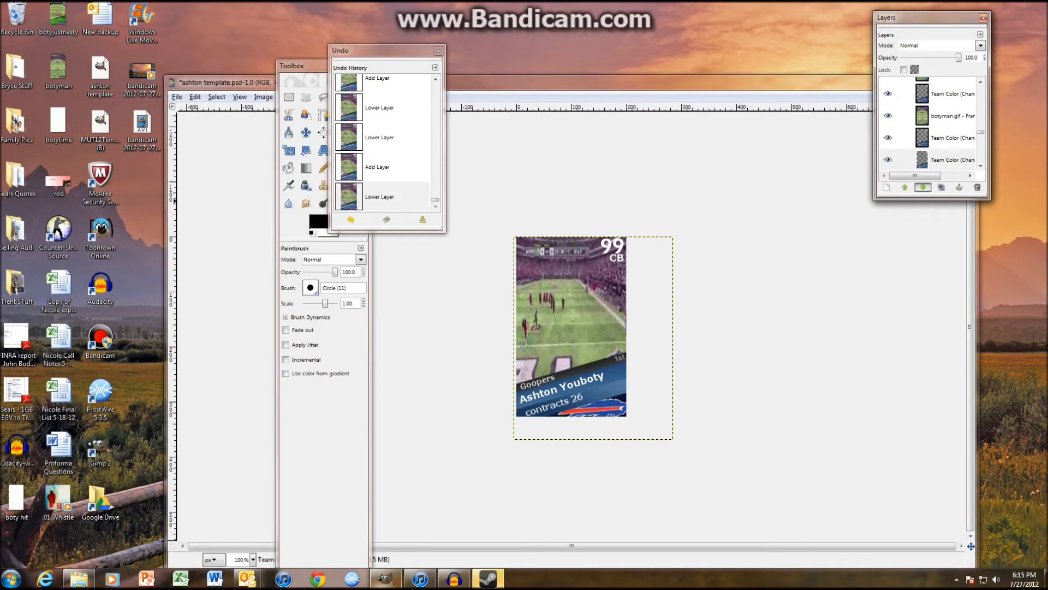
left_click(923, 187)
left_click(940, 187)
left_click(922, 187)
- Keep adding Team Color copies and lowering each one between the middle frame layers
left_click(923, 187)
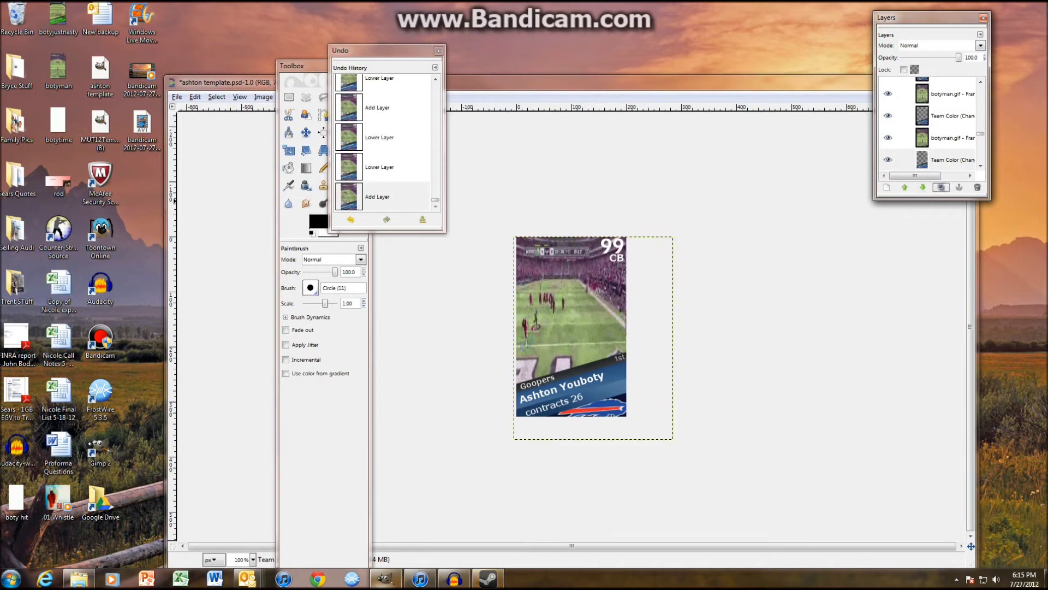
left_click(923, 187)
left_click(922, 187)
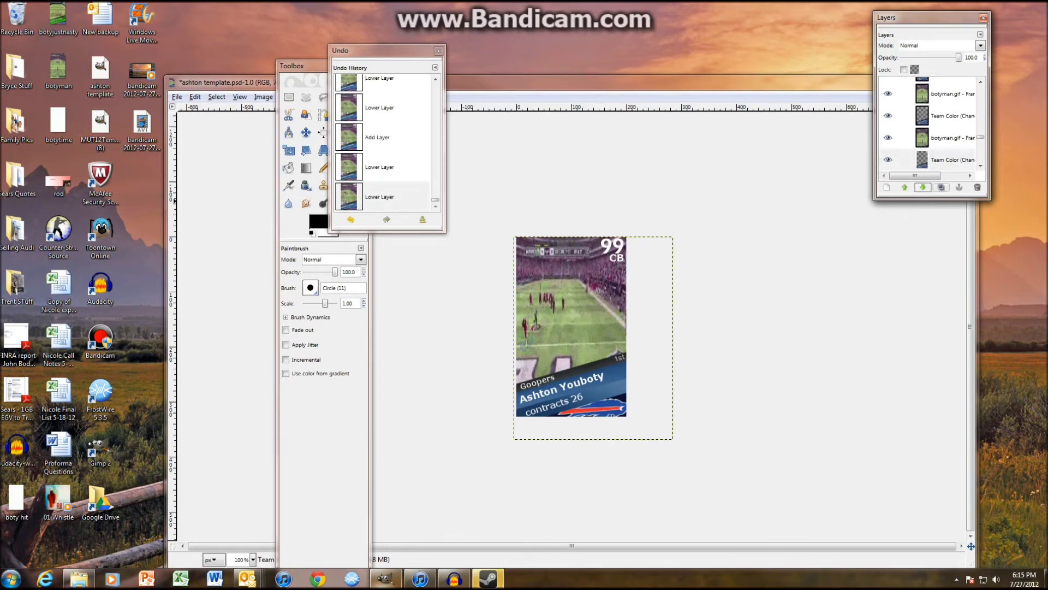
left_click(923, 188)
left_click(923, 187)
left_click(923, 187)
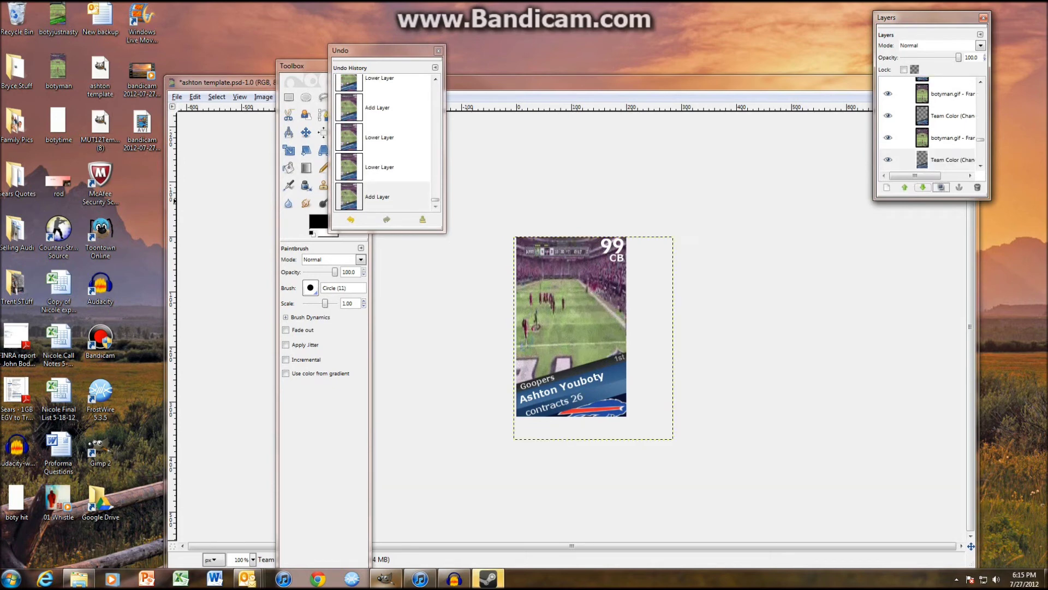
left_click(923, 187)
left_click(923, 187)
left_click(923, 187)
left_click(941, 187)
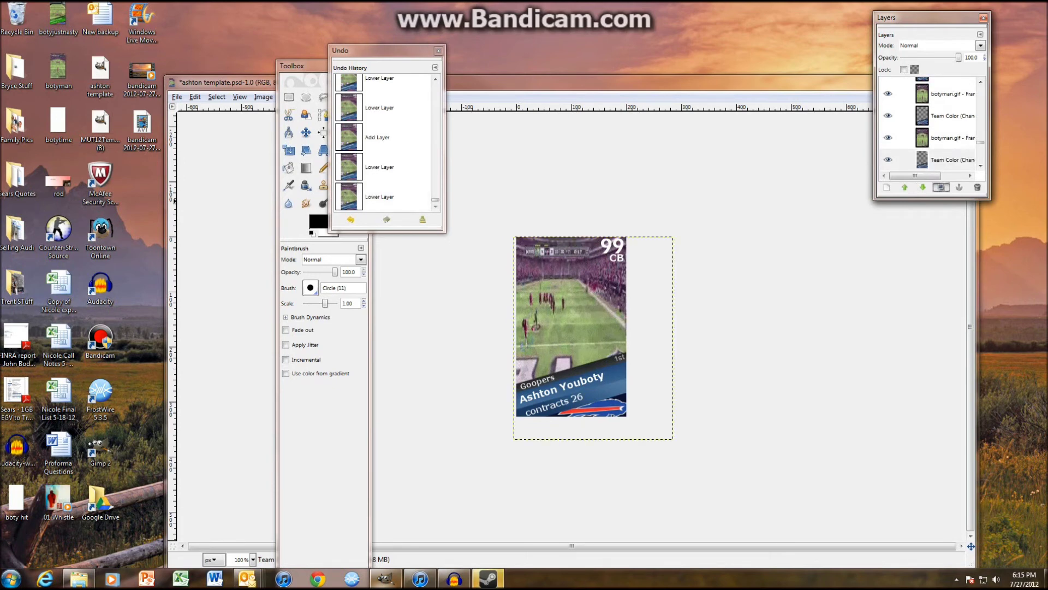
left_click(922, 188)
left_click(922, 187)
left_click(941, 187)
left_click(922, 188)
left_click(922, 187)
left_click(922, 187)
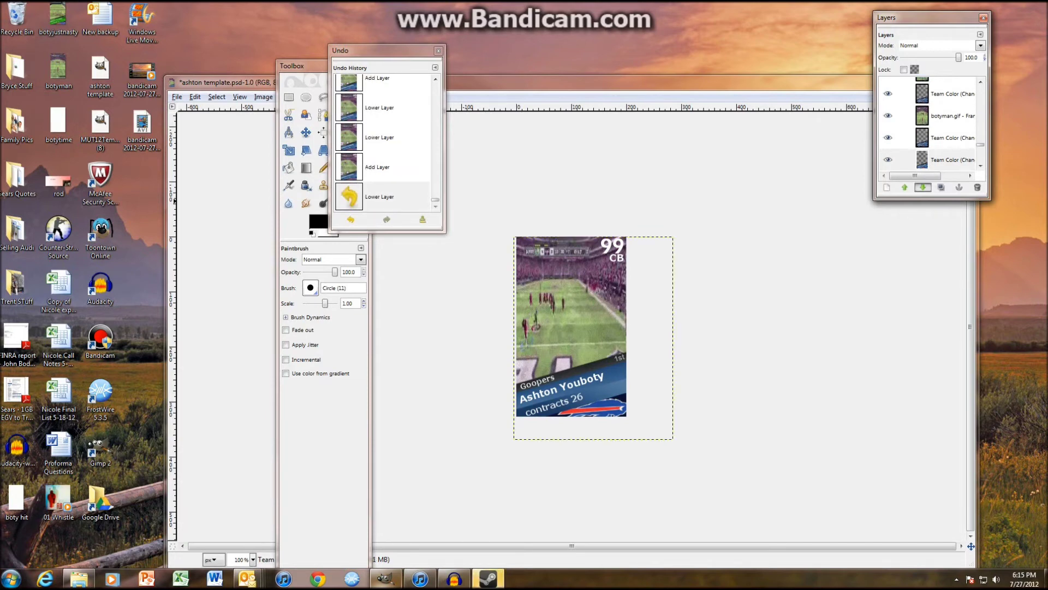
left_click(923, 188)
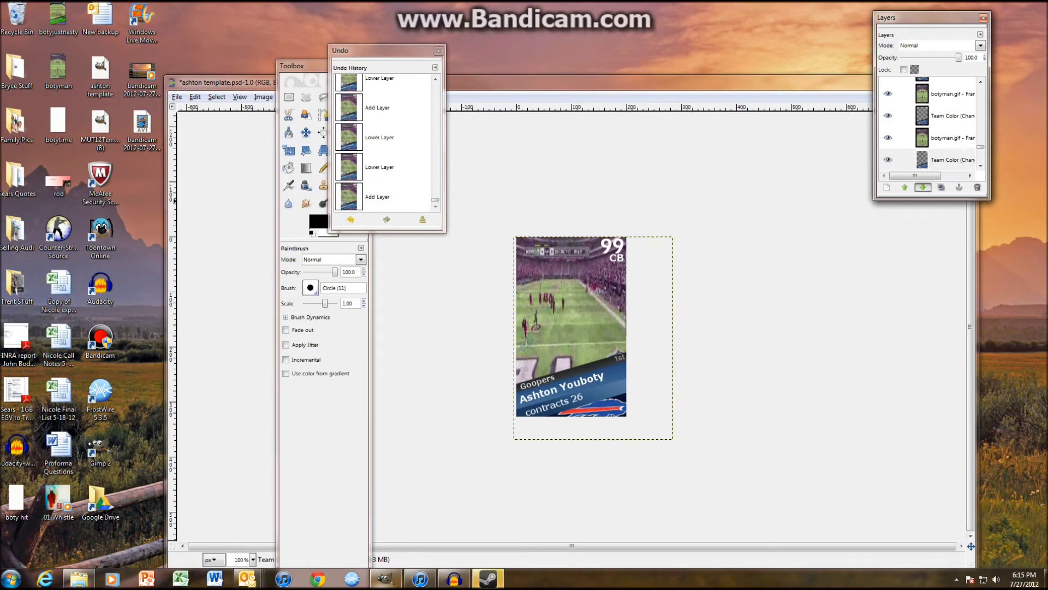
left_click(923, 188)
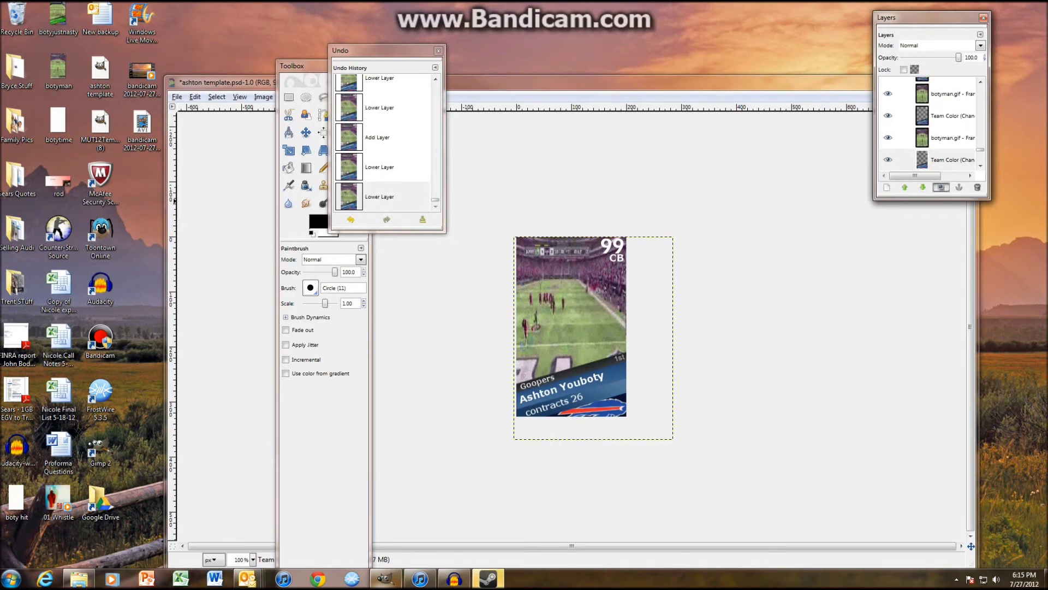
left_click(922, 188)
- Add the final Team Color copies and lower the last one down to the Background frame
left_click(941, 188)
left_click(923, 187)
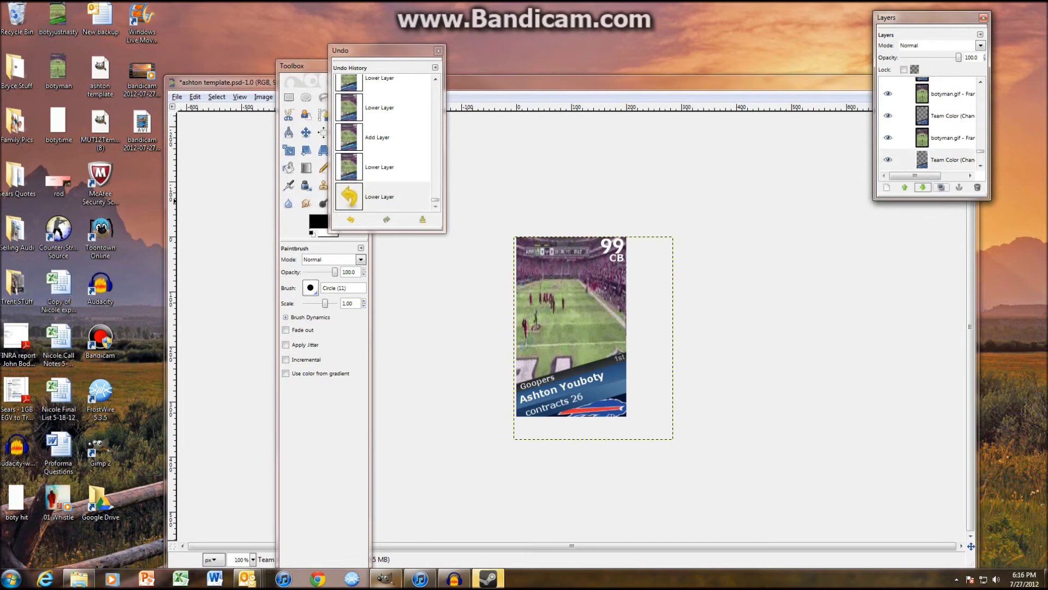
left_click(923, 187)
left_click(923, 187)
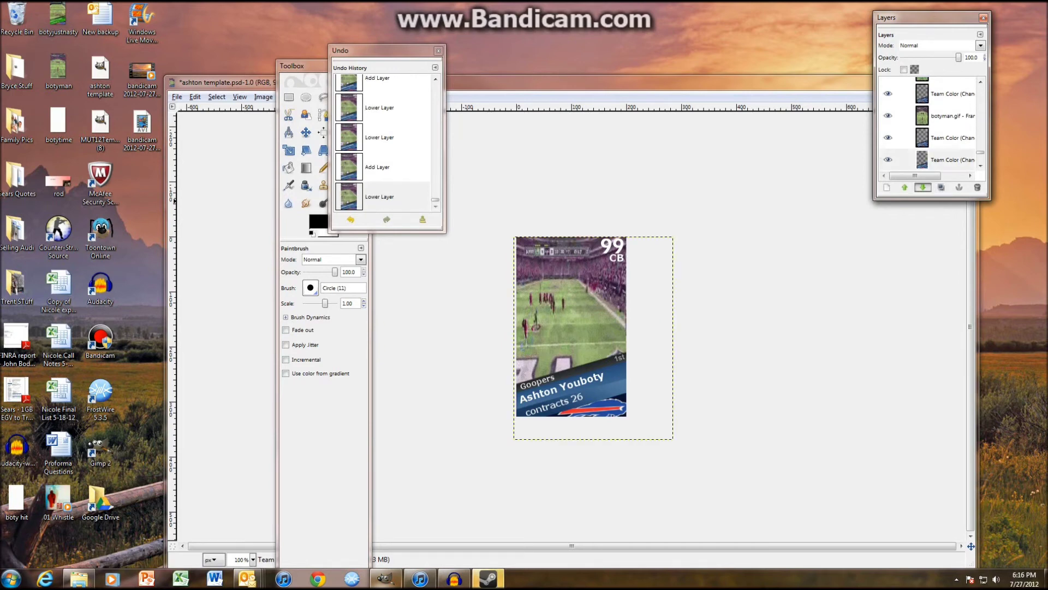
left_click(940, 188)
left_click(922, 188)
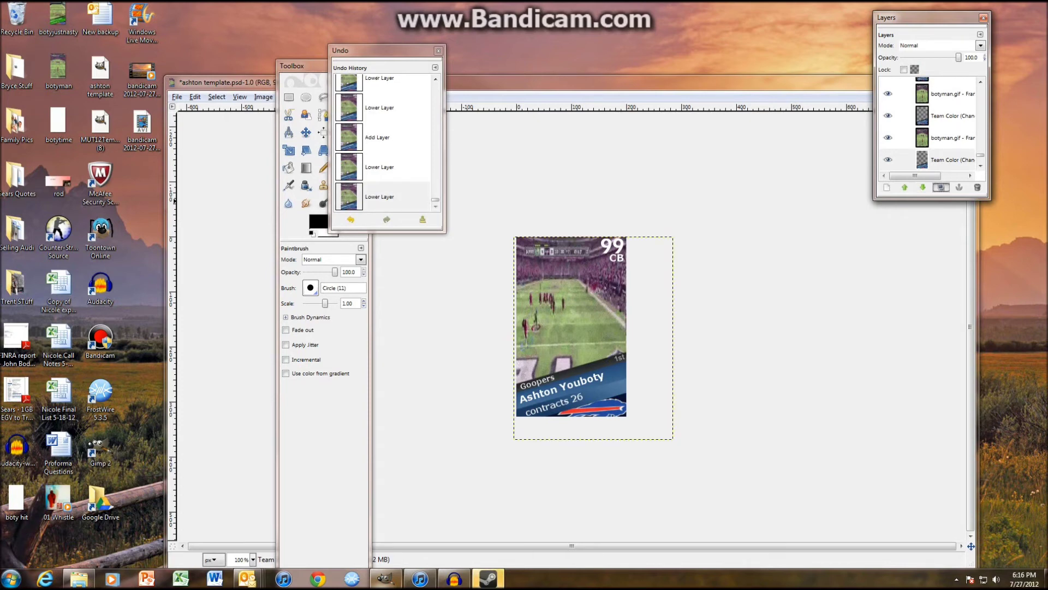
left_click(923, 187)
left_click(923, 187)
left_click(923, 187)
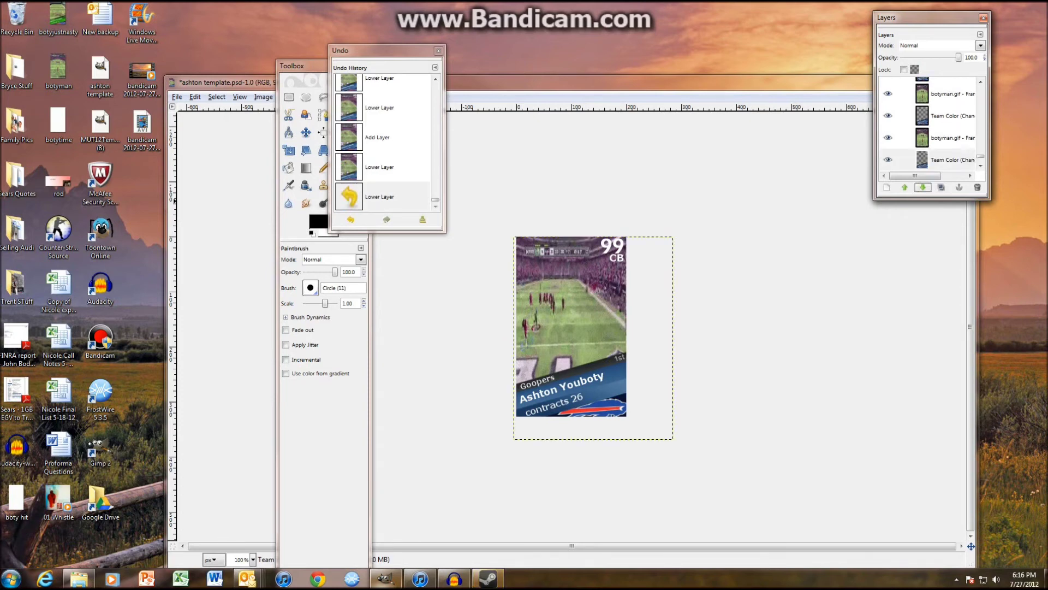
left_click(941, 187)
left_click(923, 187)
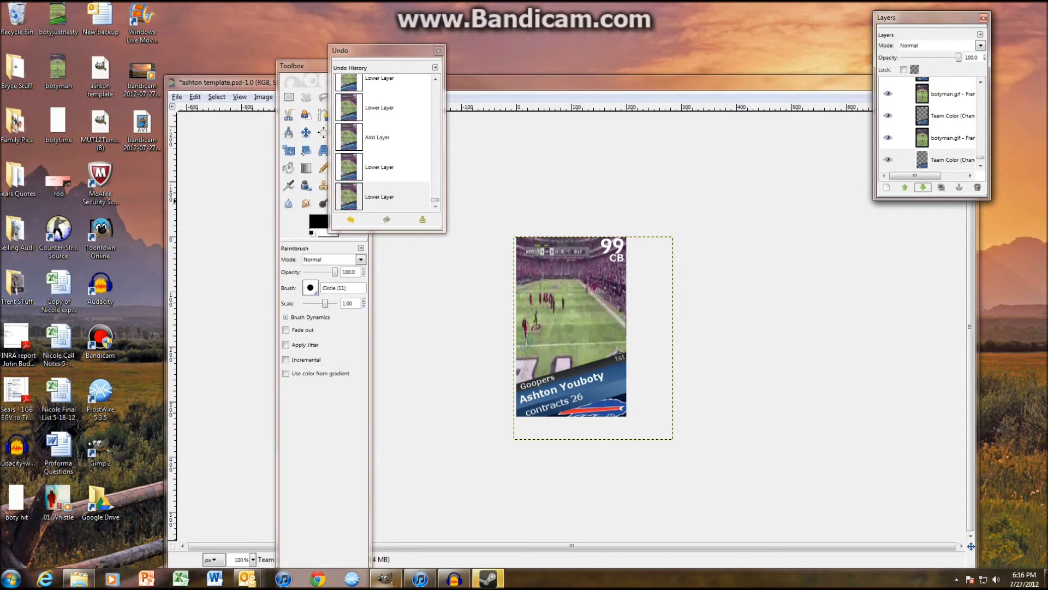
left_click(923, 187)
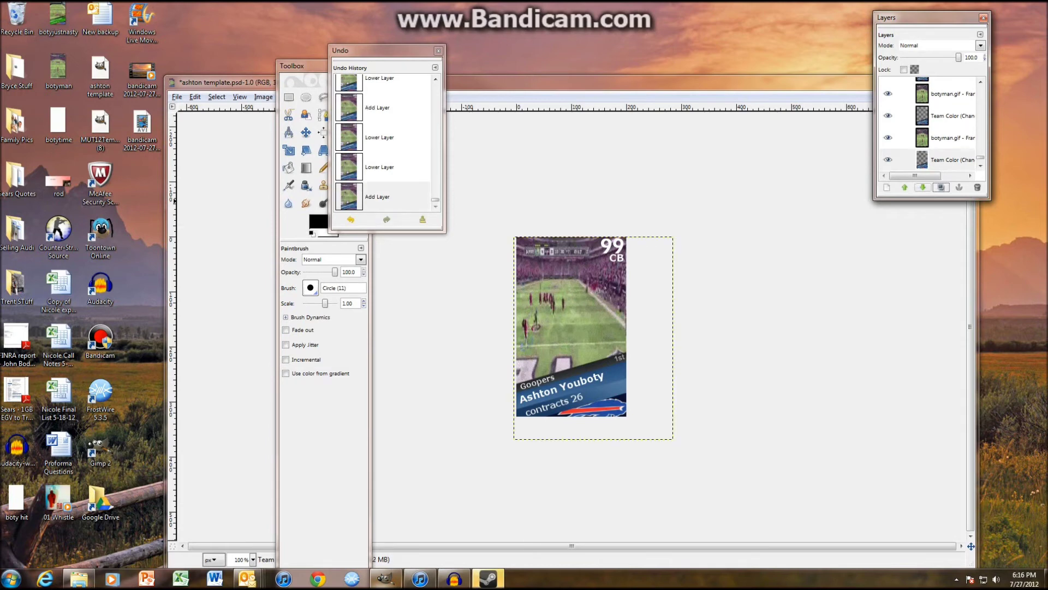
left_click(923, 187)
left_click(923, 187)
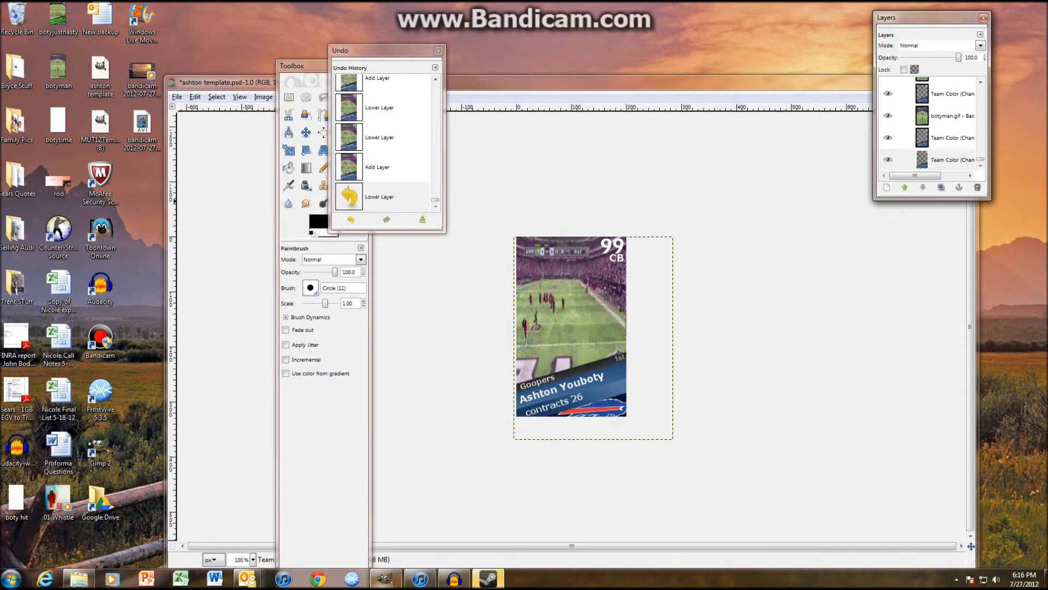
- Delete the two stray Team Color copies below the Background frame
right_click(949, 153)
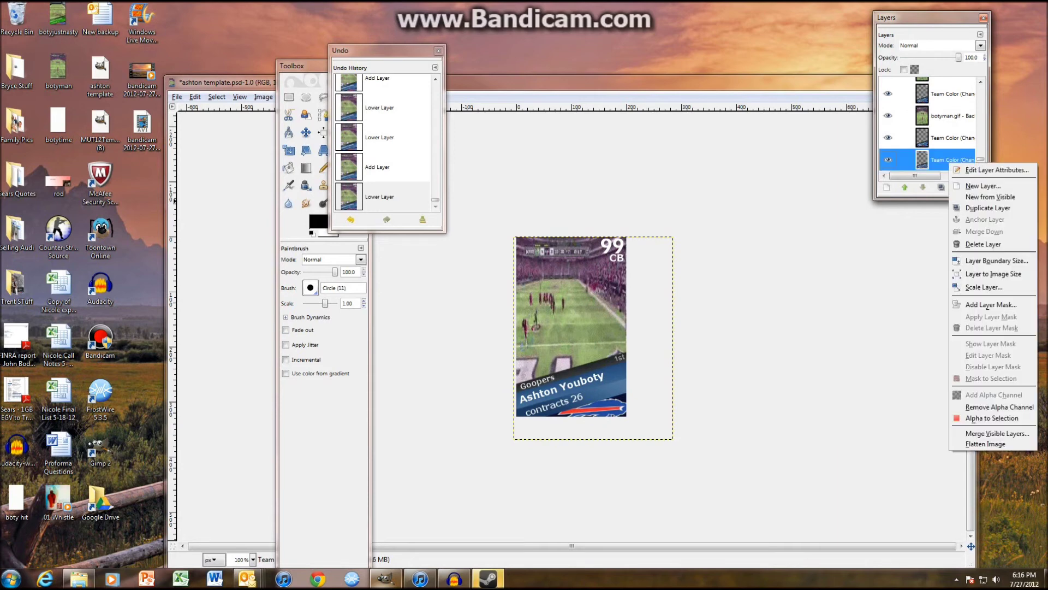
left_click(978, 244)
right_click(942, 157)
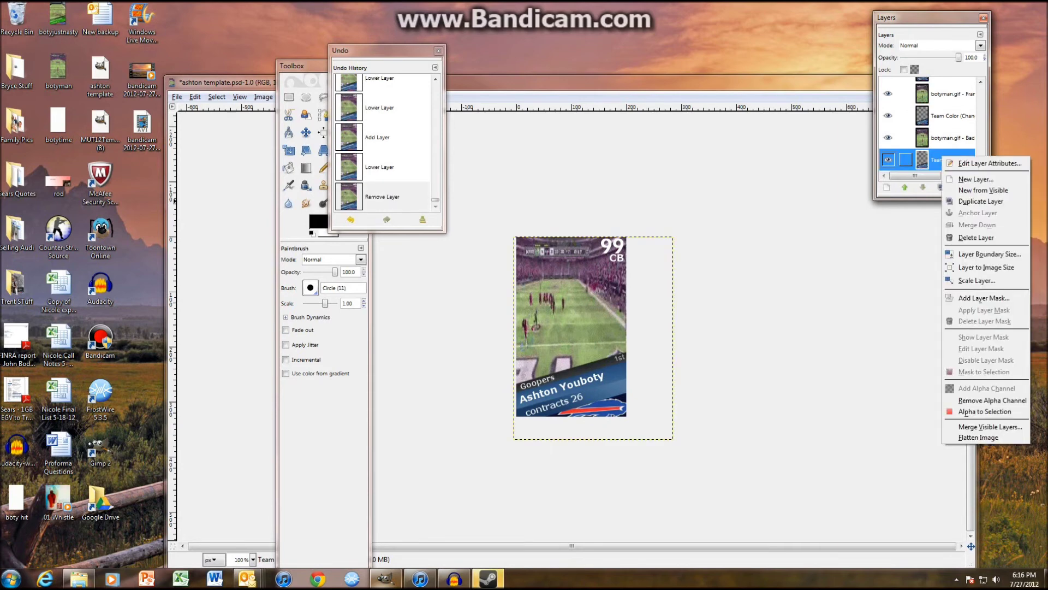
left_click(978, 238)
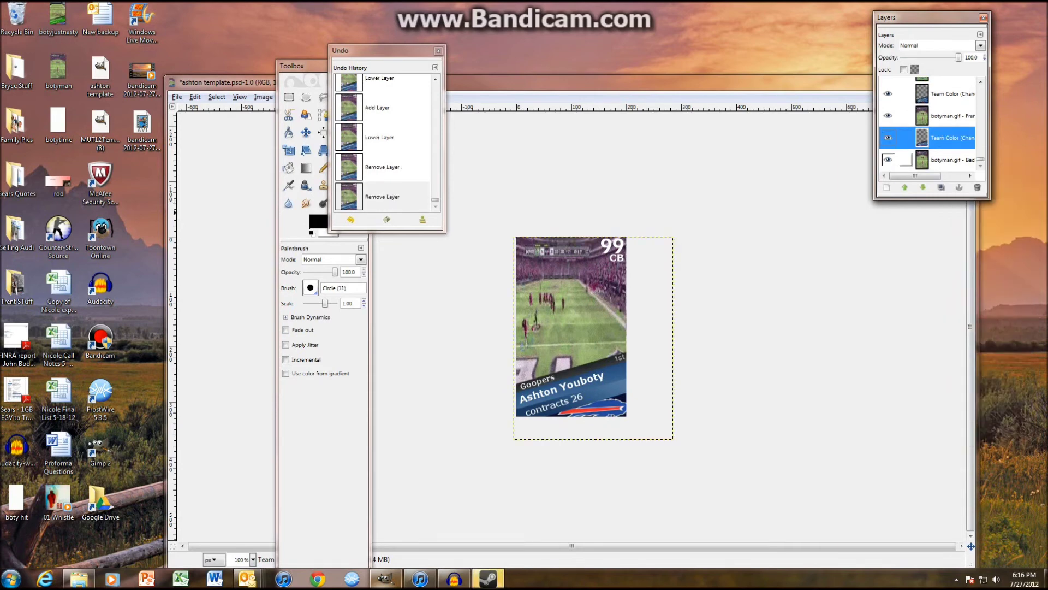
scroll(927, 123, "up", 20)
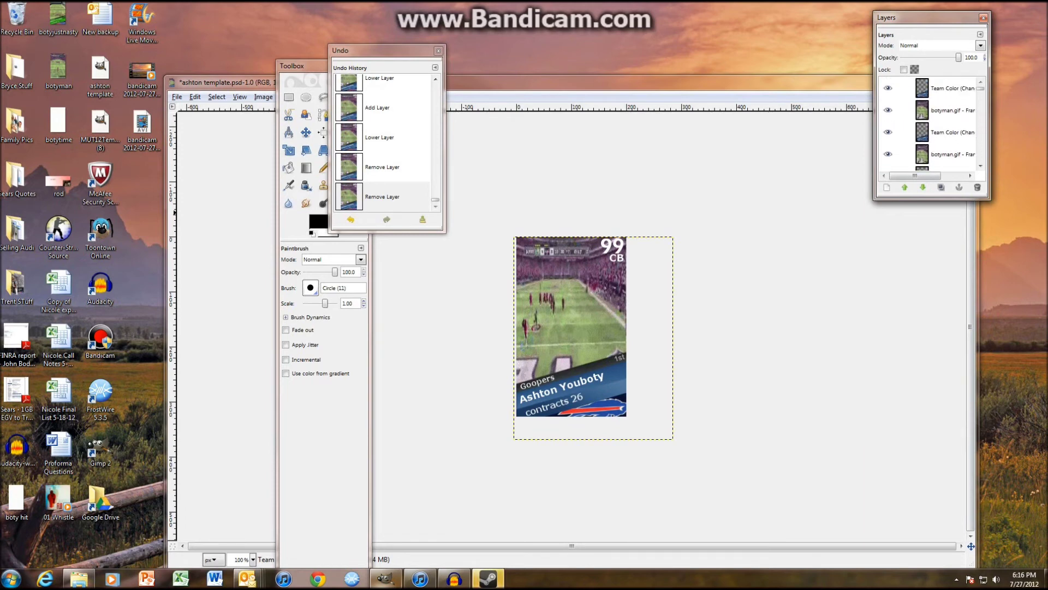
- Merge the top four Team Color layers down into their frame layers
right_click(903, 87)
left_click(977, 148)
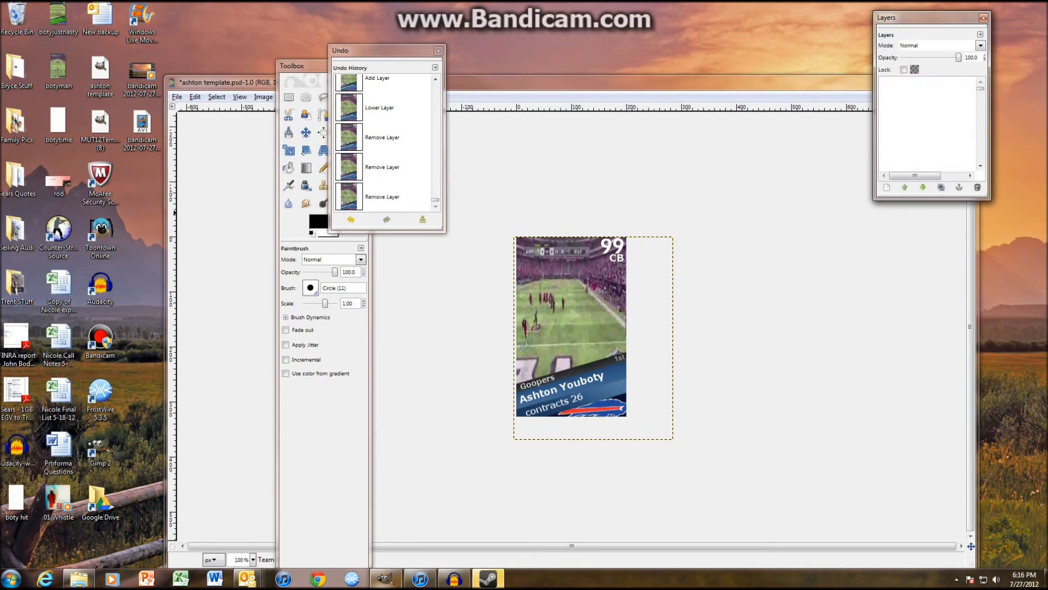
right_click(956, 109)
left_click(988, 176)
right_click(956, 136)
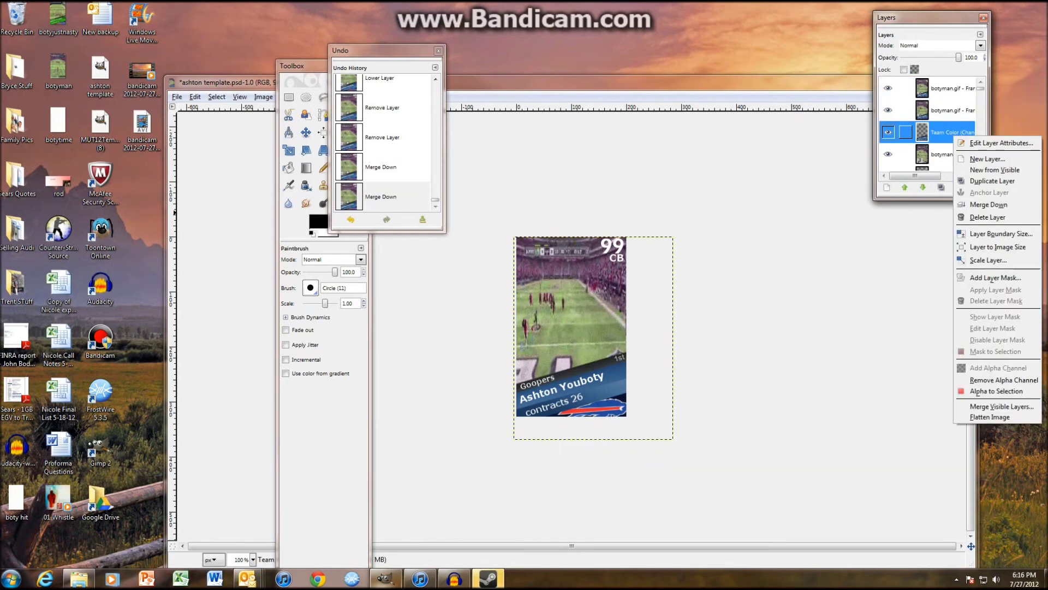
left_click(988, 204)
right_click(955, 152)
left_click(988, 220)
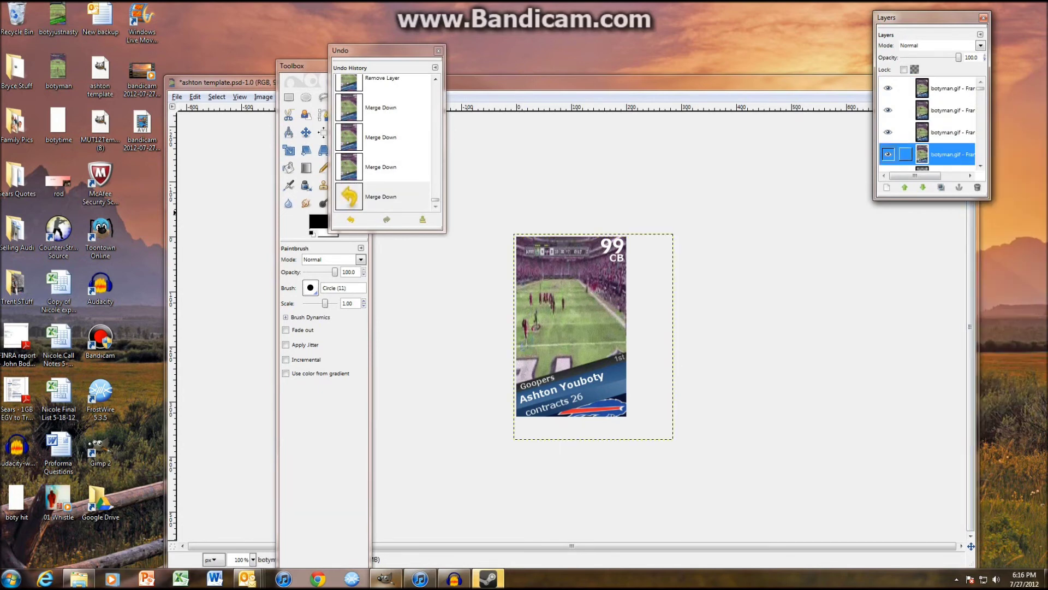
- Merge the next four Team Color layers down, undoing one accidental layer deletion
scroll(906, 118, "down", 2)
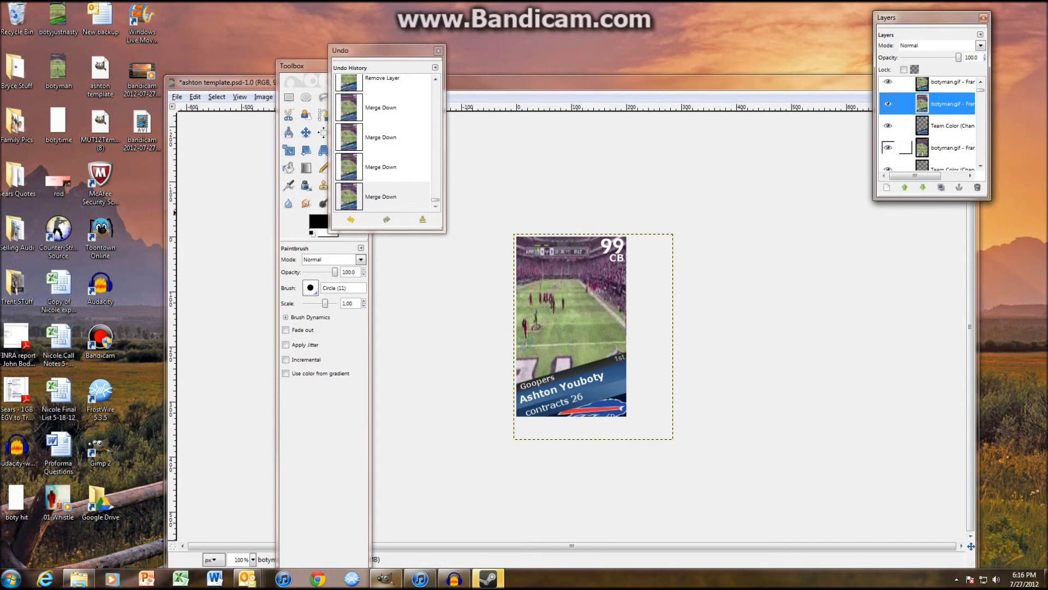
right_click(956, 104)
left_click(988, 172)
right_click(955, 147)
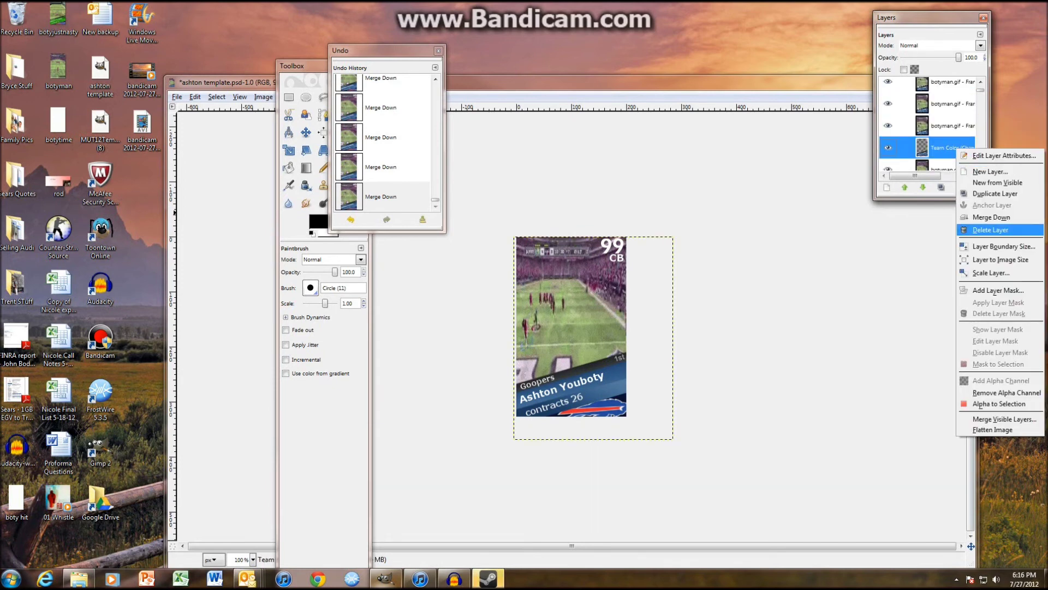
left_click(991, 230)
right_click(956, 147)
left_click(990, 230)
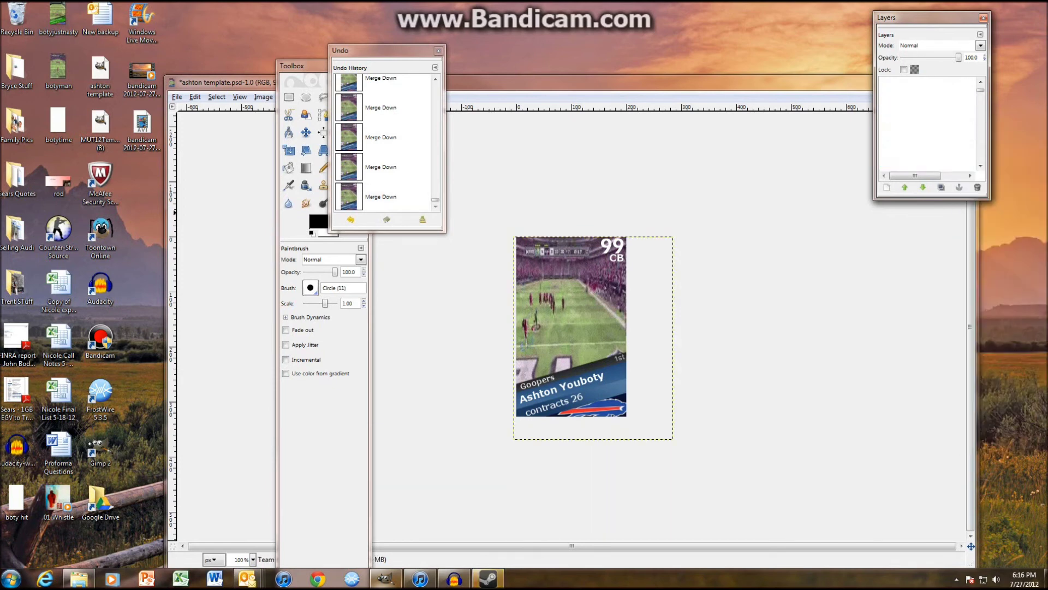
right_click(950, 133)
left_click(983, 201)
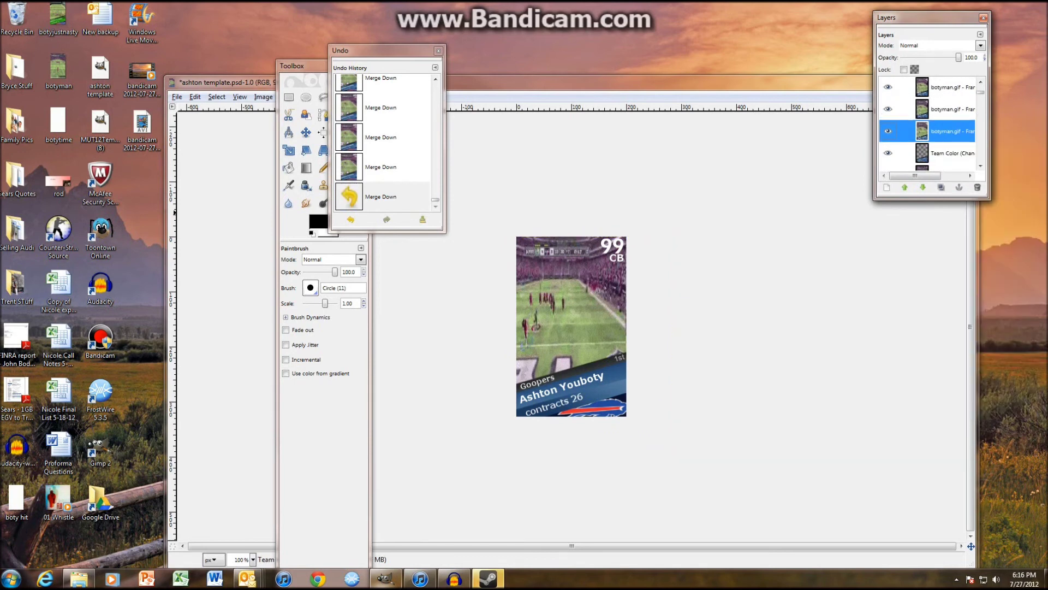
right_click(965, 154)
left_click(997, 220)
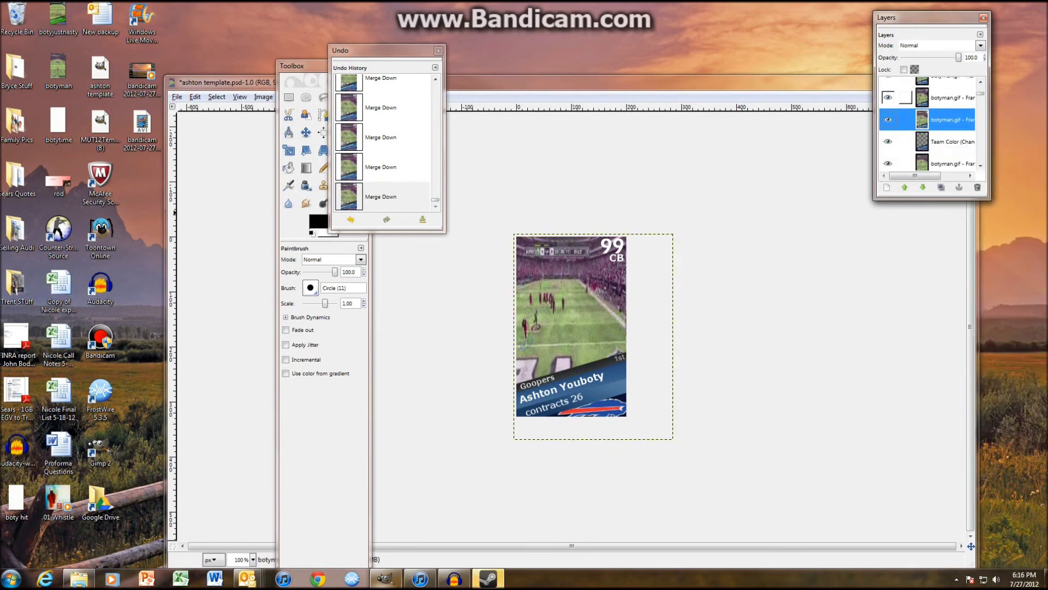
right_click(945, 139)
left_click(982, 205)
- Merge four more Team Color layers down into the frame layers beneath them
scroll(945, 131, "down", 2)
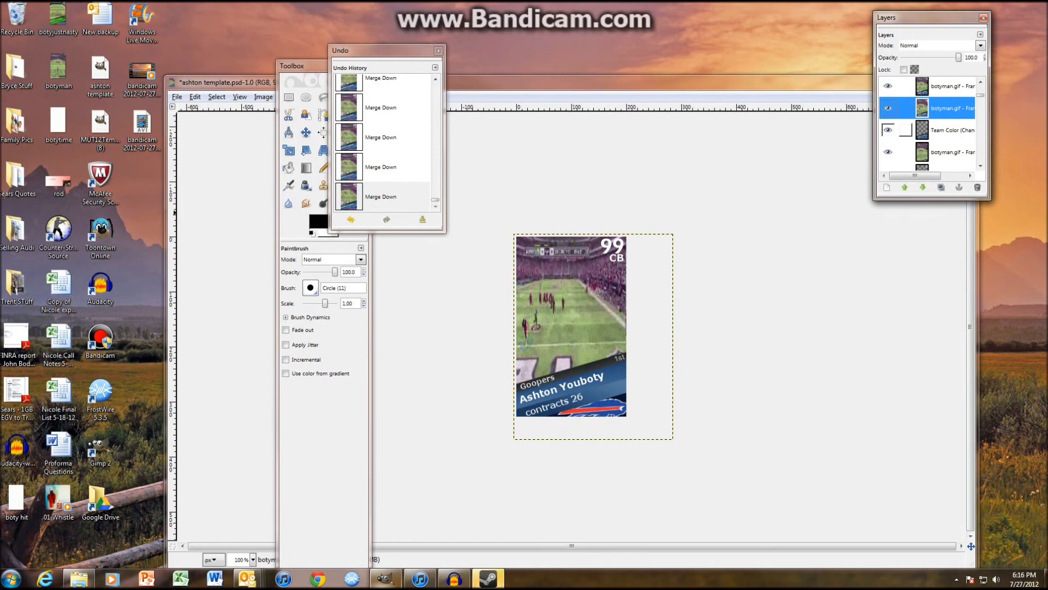
right_click(950, 131)
left_click(986, 201)
right_click(955, 152)
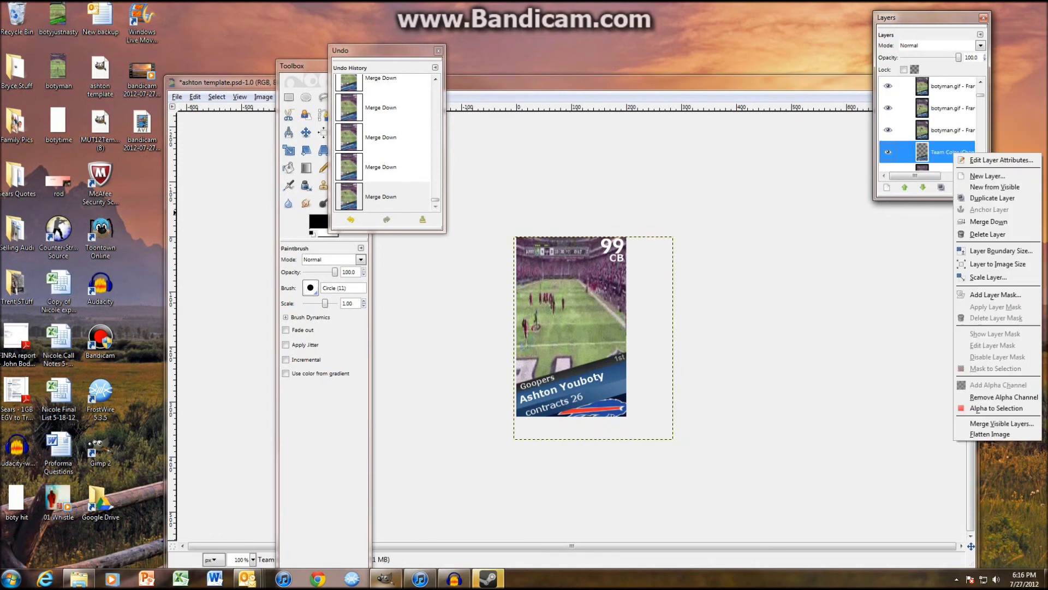
left_click(988, 221)
right_click(955, 126)
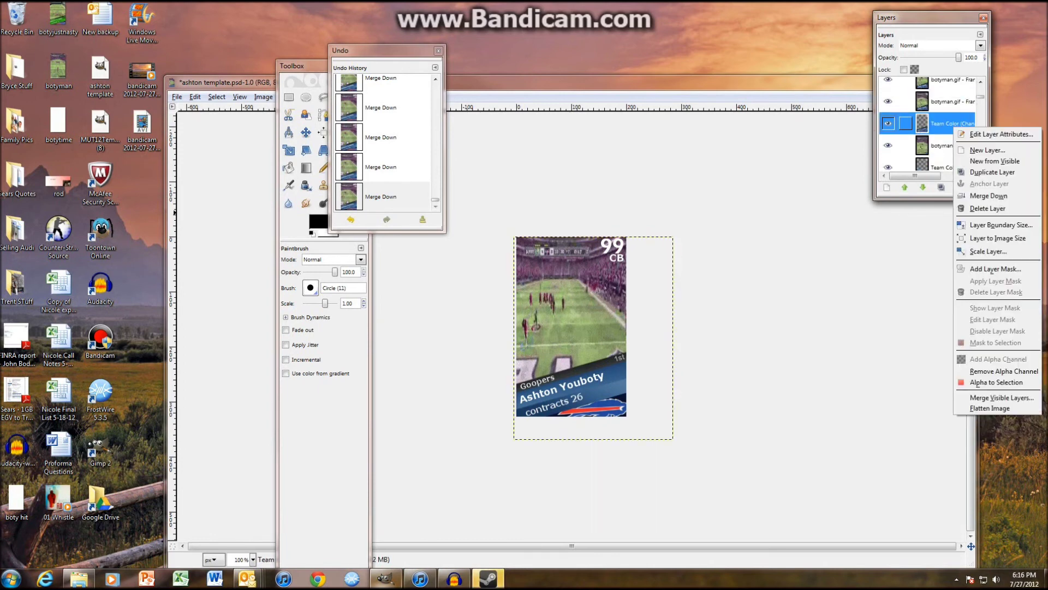
left_click(988, 195)
right_click(954, 146)
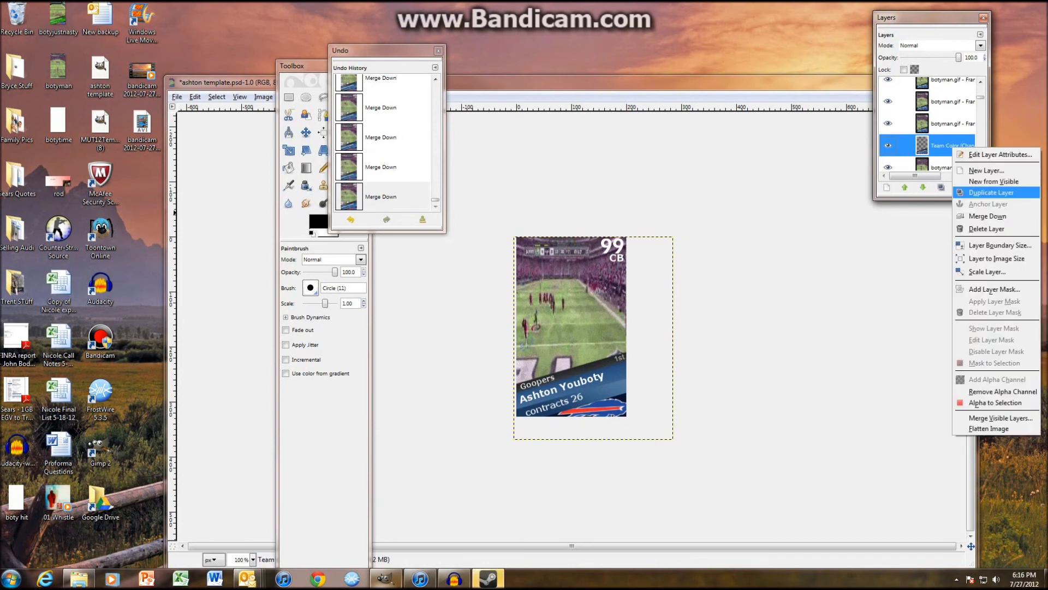
left_click(988, 216)
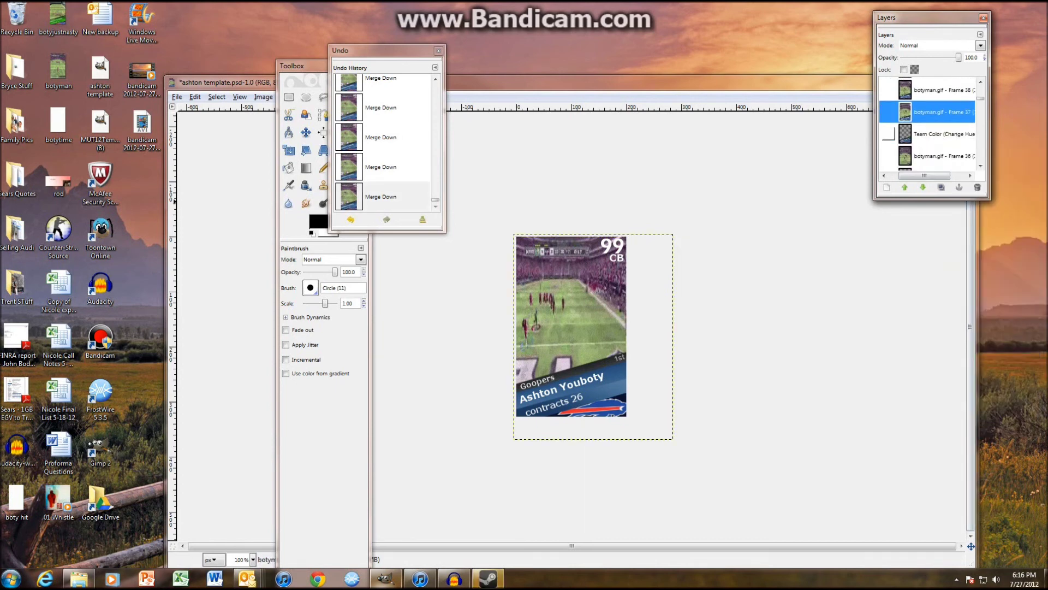
- Merge Team Color layers into Frames 36, 35, 34, 33 and 32
right_click(956, 112)
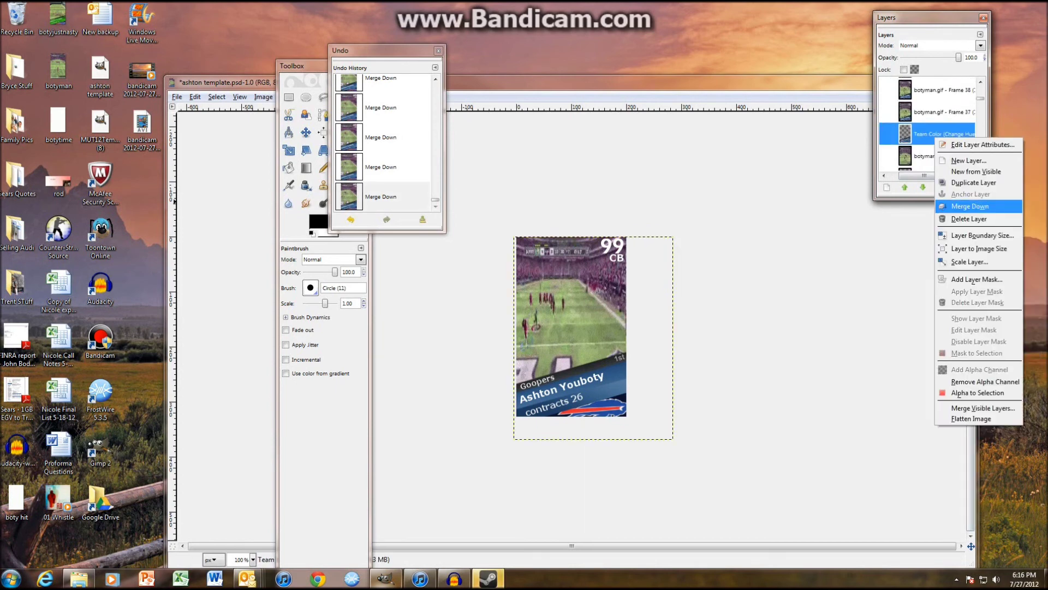
left_click(989, 218)
right_click(955, 100)
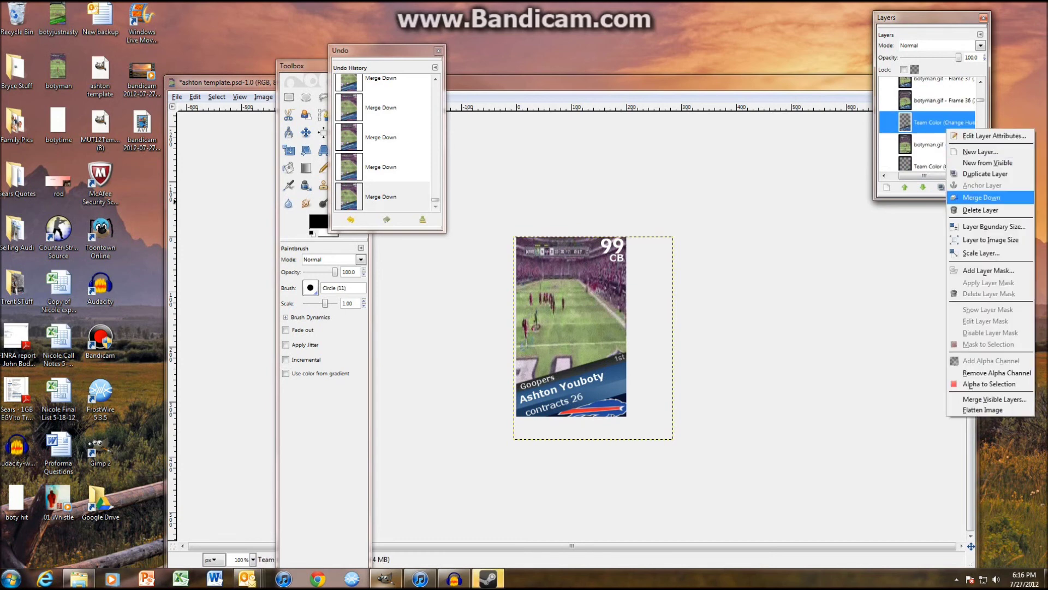
left_click(988, 216)
right_click(955, 122)
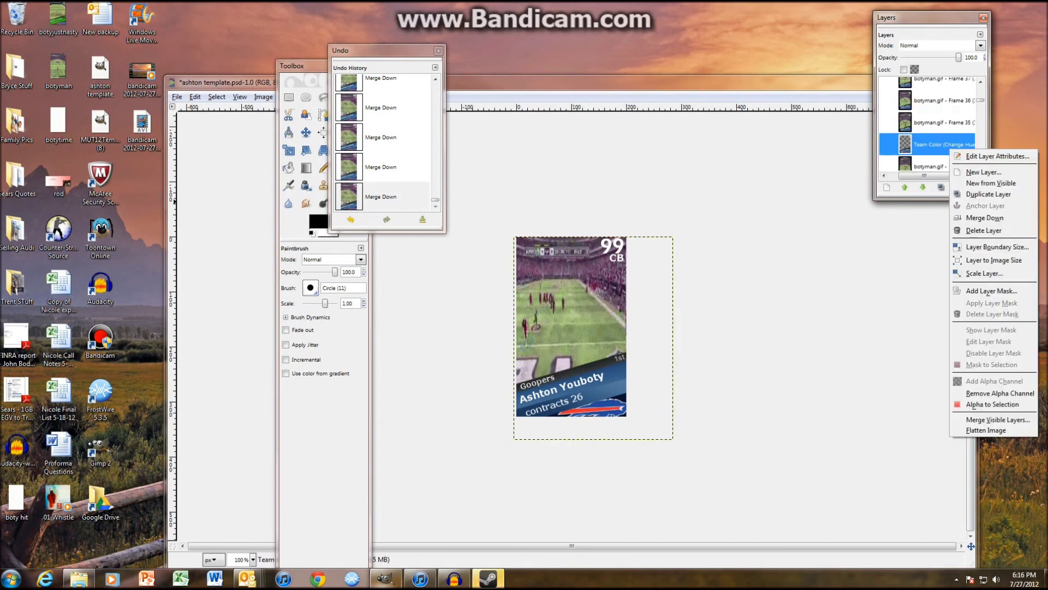
left_click(988, 216)
right_click(955, 128)
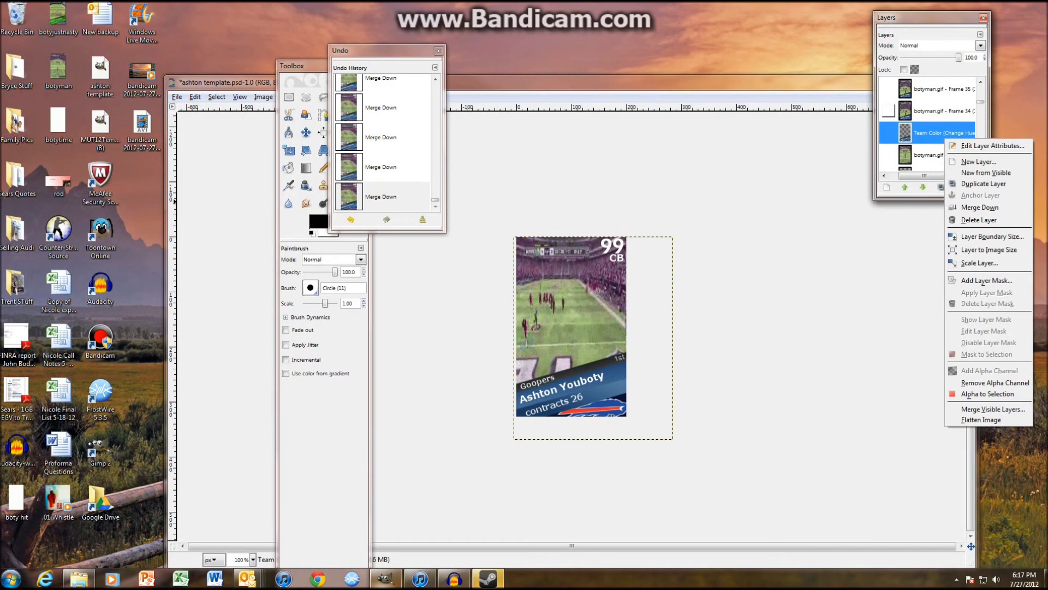
left_click(989, 214)
right_click(956, 133)
left_click(988, 216)
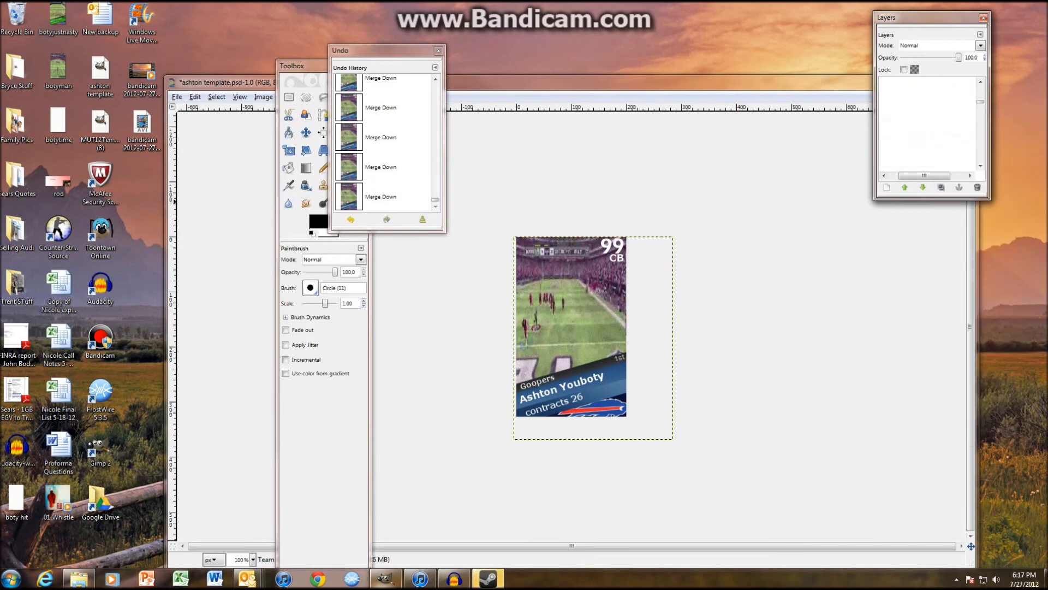
- Merge Team Color layers into Frames 31 through 28
right_click(956, 122)
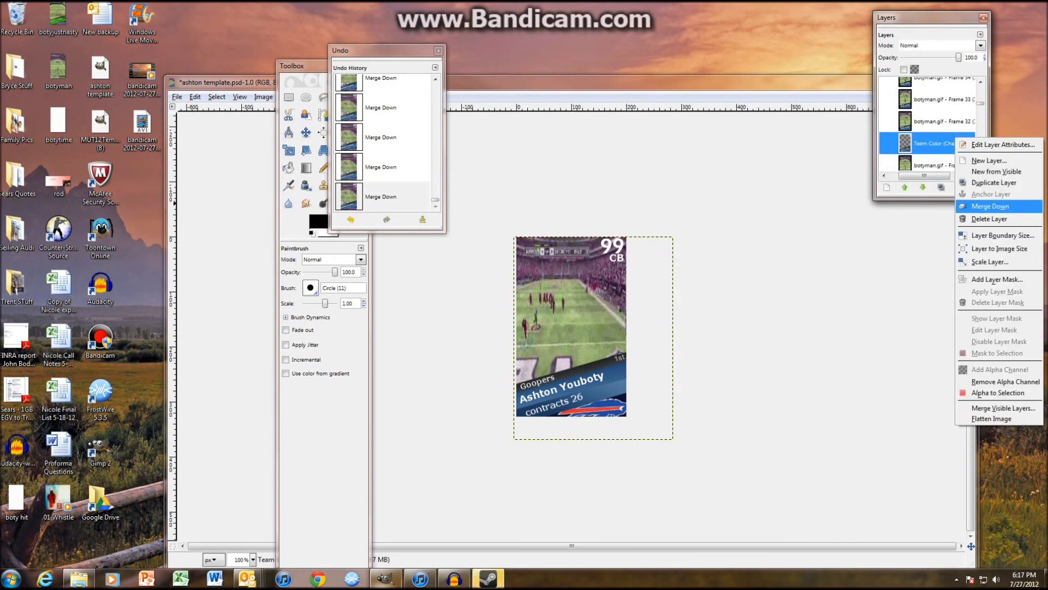
left_click(989, 201)
right_click(950, 161)
left_click(980, 231)
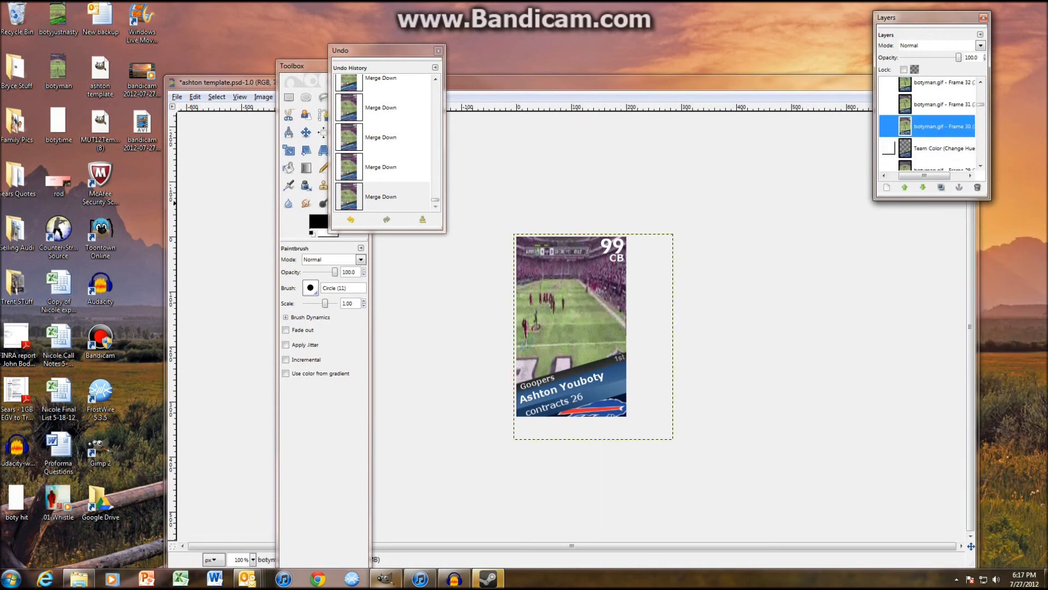
right_click(952, 148)
left_click(983, 216)
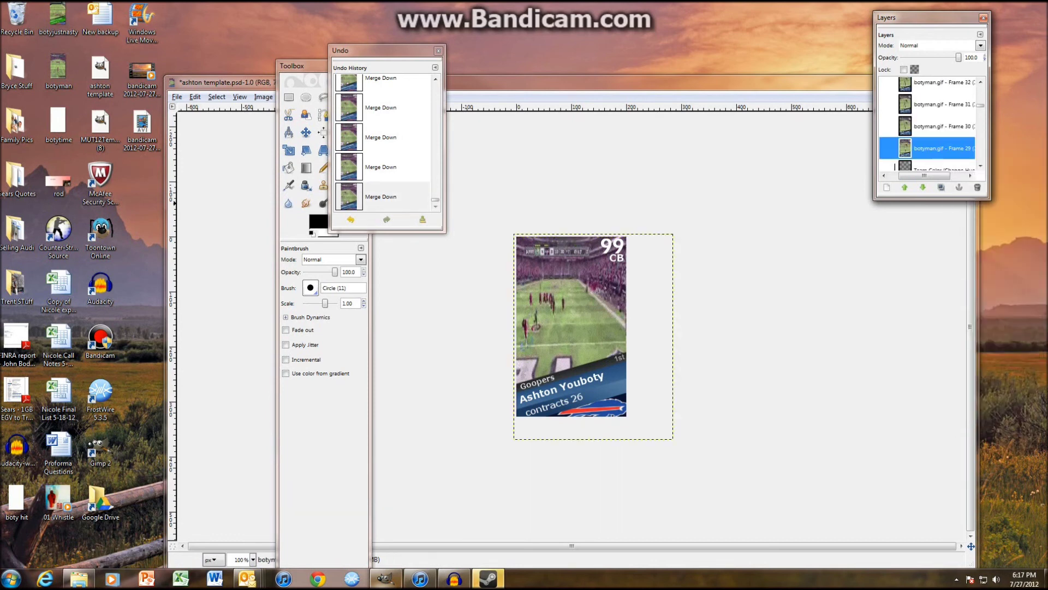
right_click(947, 164)
left_click(981, 234)
- Merge Team Color layers into Frames 27, 26 and 25
scroll(931, 122, "down", 3)
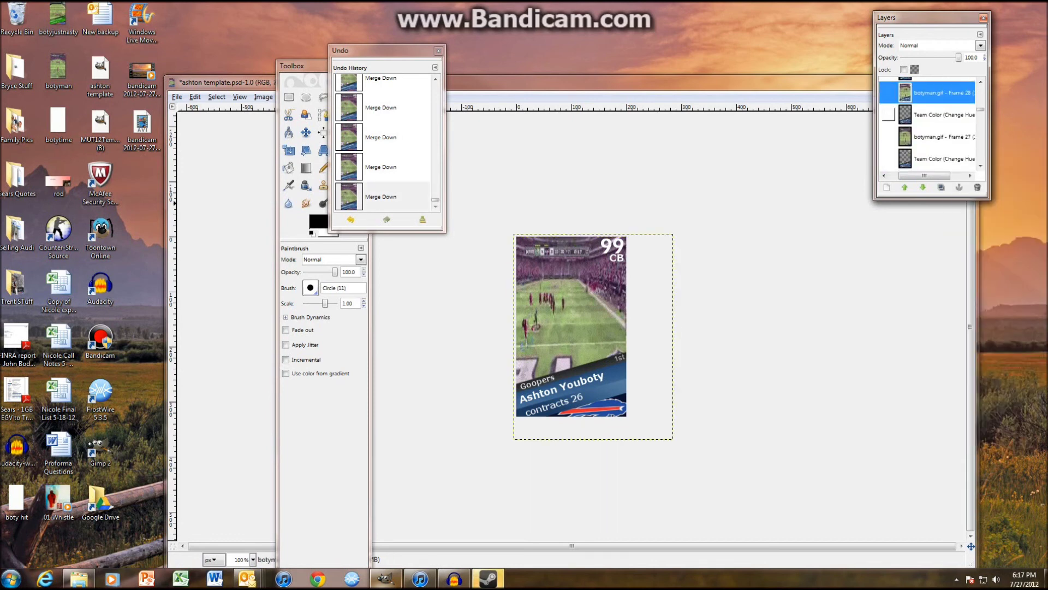
right_click(940, 115)
left_click(950, 202)
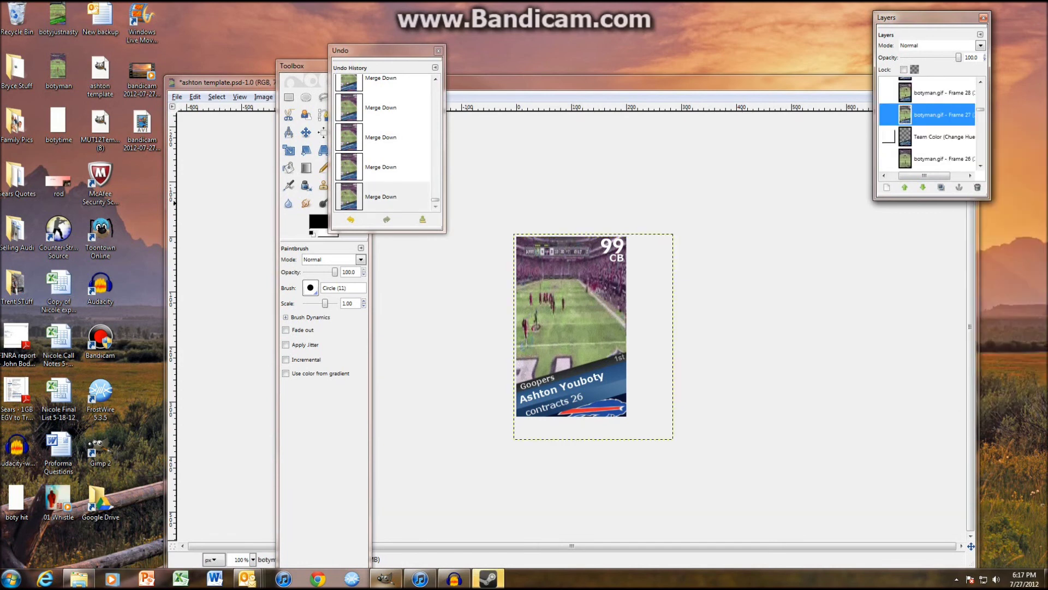
right_click(947, 139)
left_click(982, 215)
right_click(960, 162)
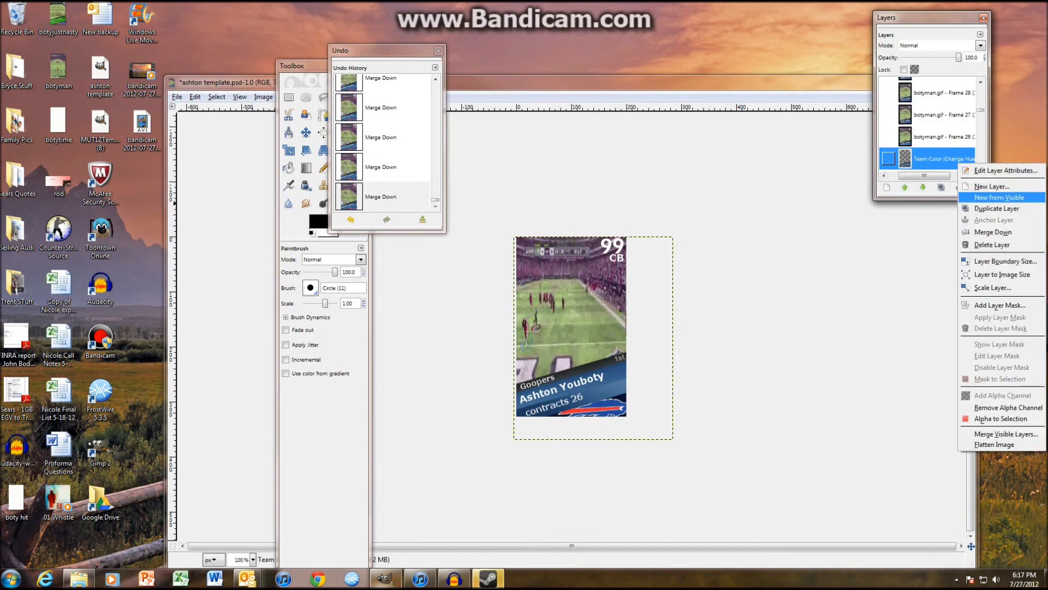
left_click(993, 231)
- Merge Team Color layers into Frames 24, 23 and 22
scroll(939, 125, "down", 2)
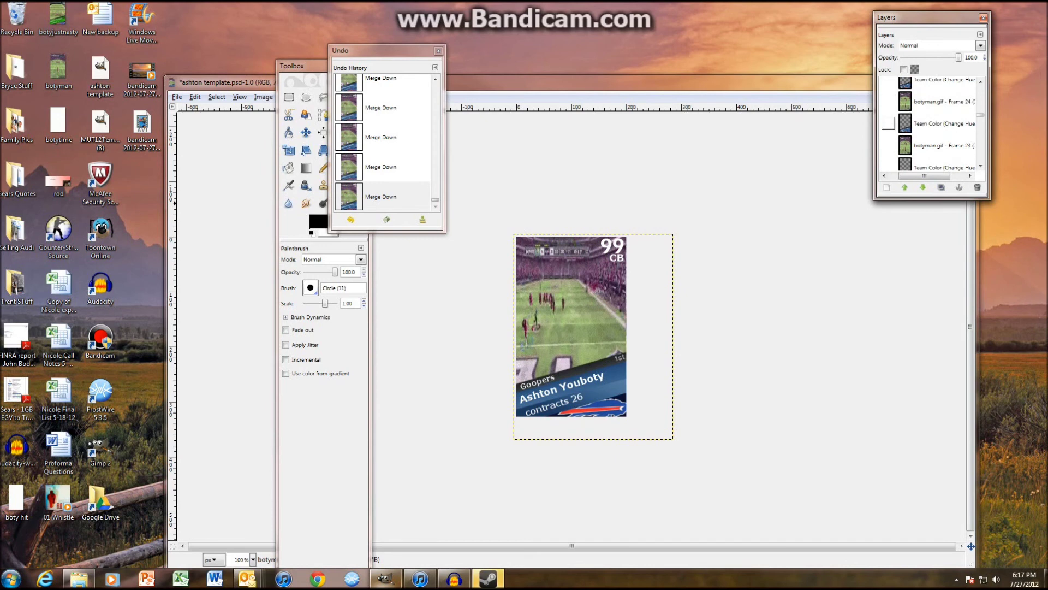
right_click(947, 81)
left_click(983, 151)
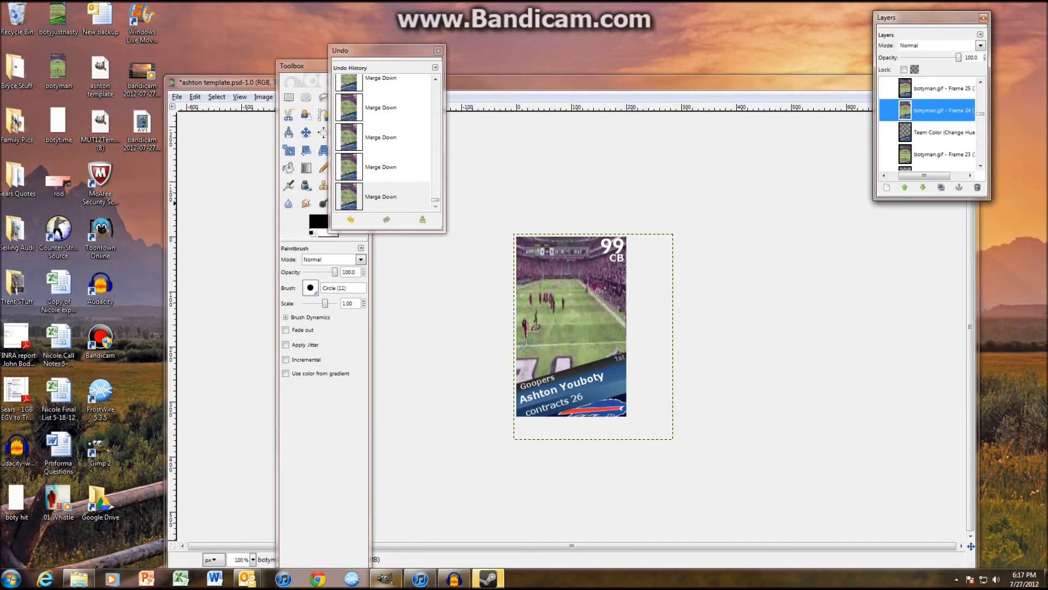
right_click(951, 138)
left_click(977, 204)
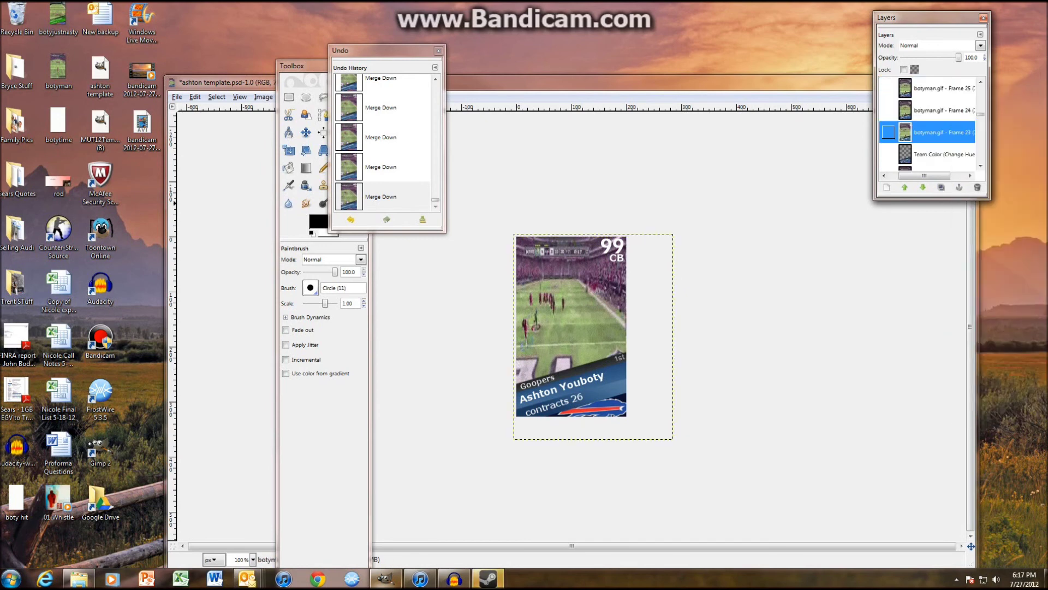
right_click(929, 158)
left_click(961, 229)
- Merge Team Color layers into Frames 21, 20 and 19
scroll(928, 126, "down", 2)
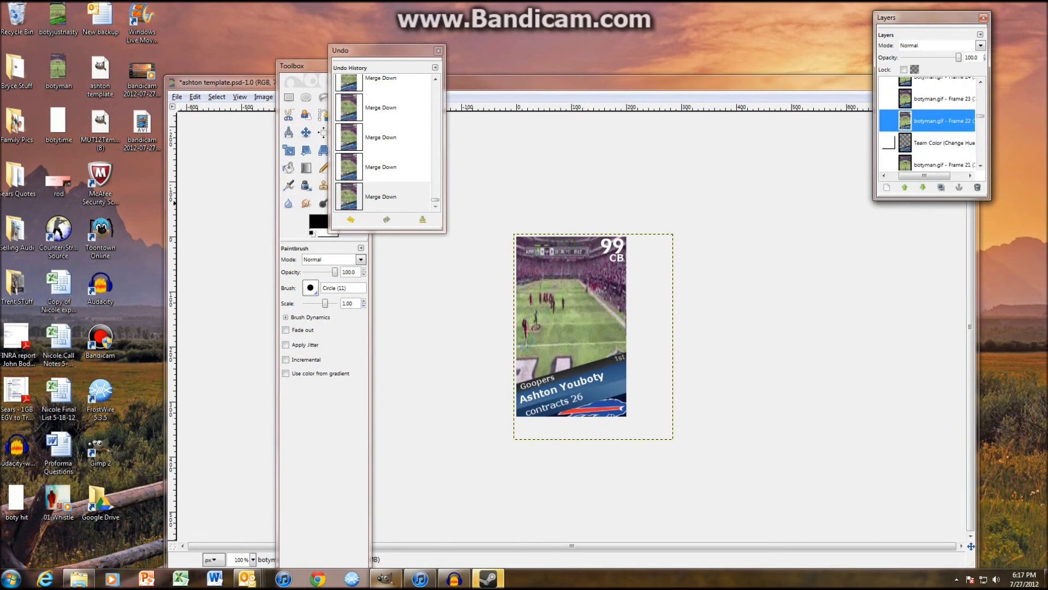
right_click(940, 143)
left_click(973, 209)
right_click(948, 166)
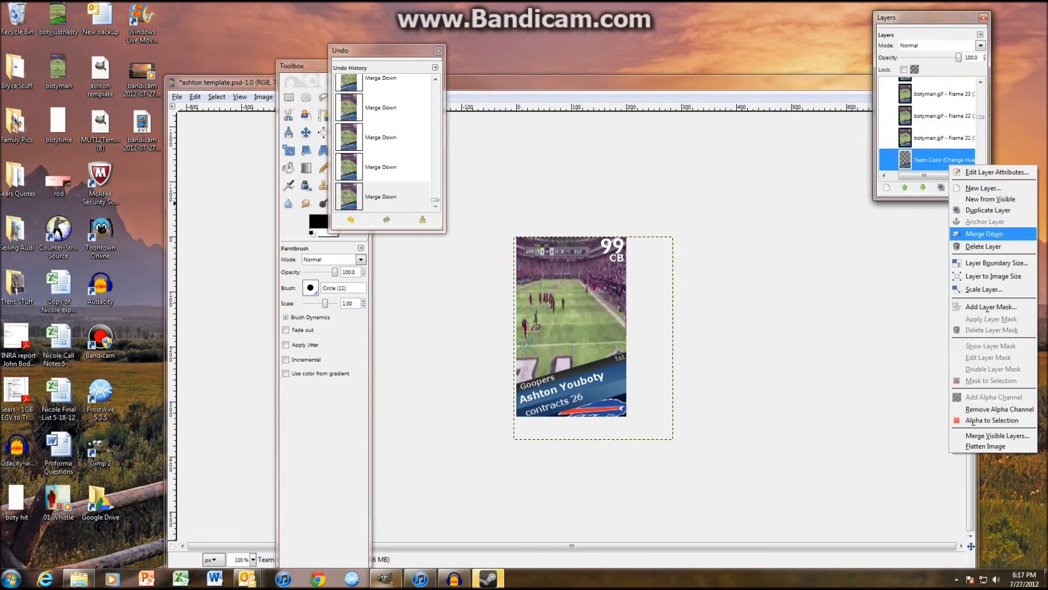
left_click(977, 233)
scroll(929, 124, "down", 2)
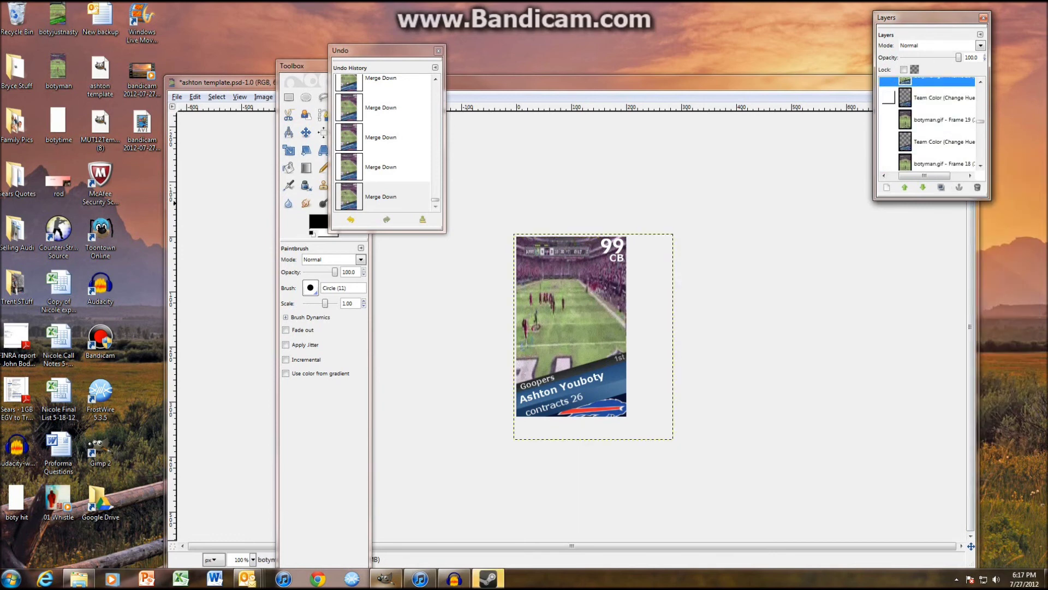
right_click(929, 98)
left_click(978, 164)
- Merge Team Color layers into Frames 18 through 14
right_click(949, 134)
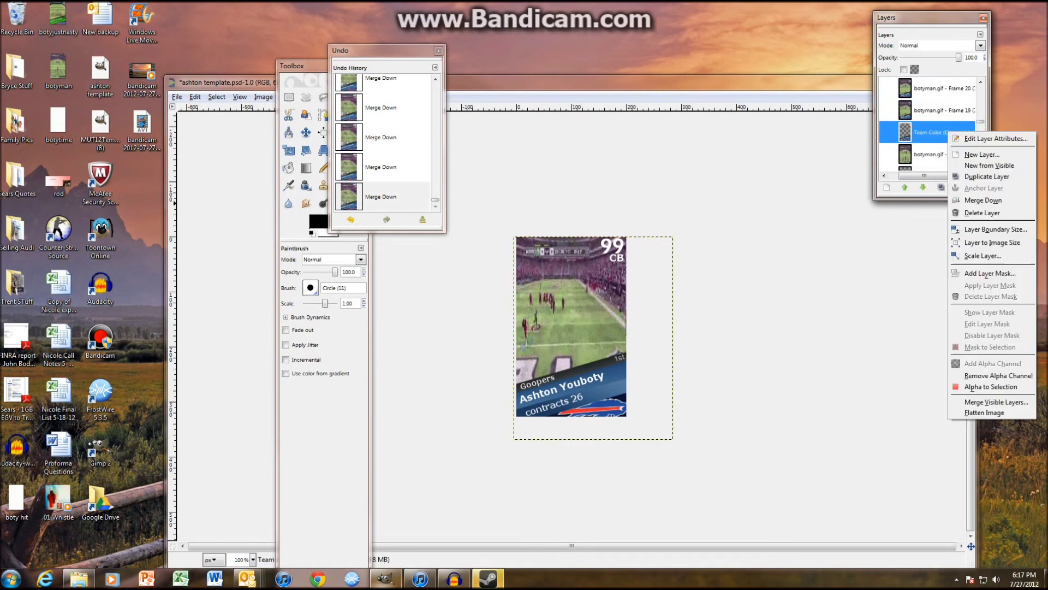
left_click(978, 200)
right_click(952, 159)
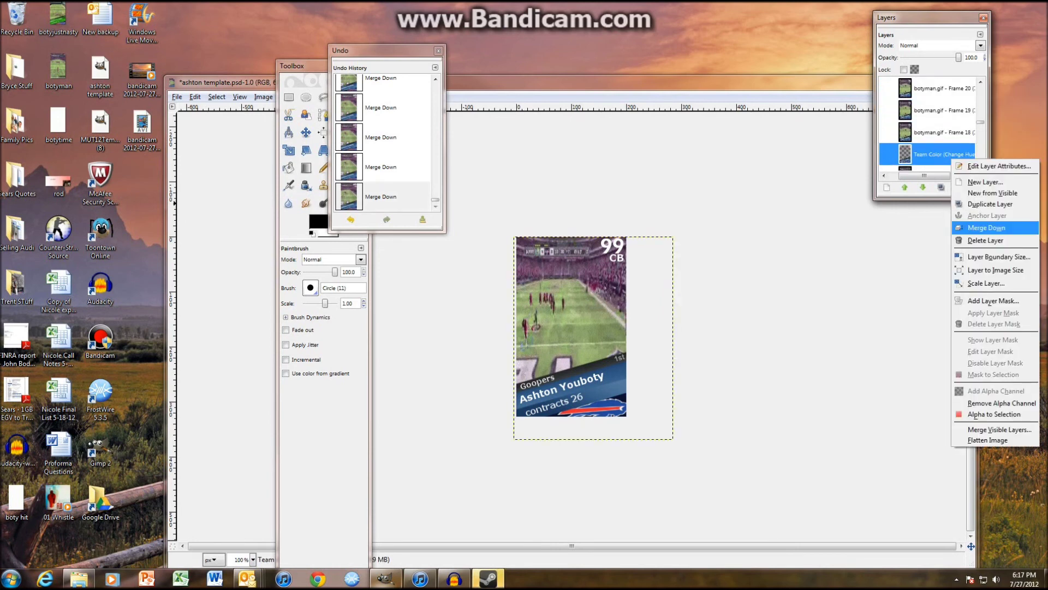
left_click(986, 228)
right_click(953, 171)
left_click(983, 239)
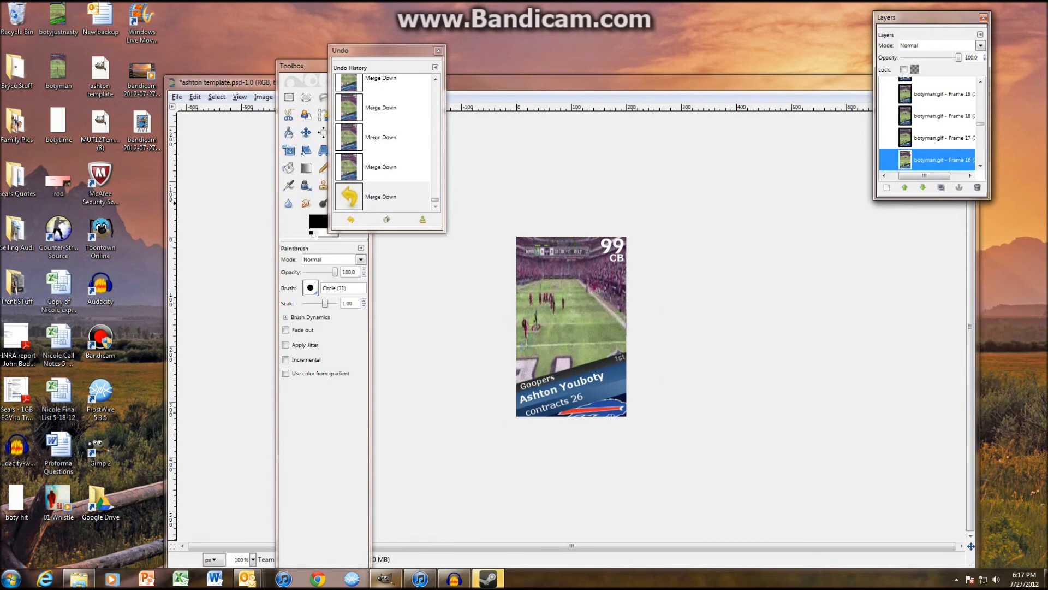
right_click(944, 146)
left_click(977, 210)
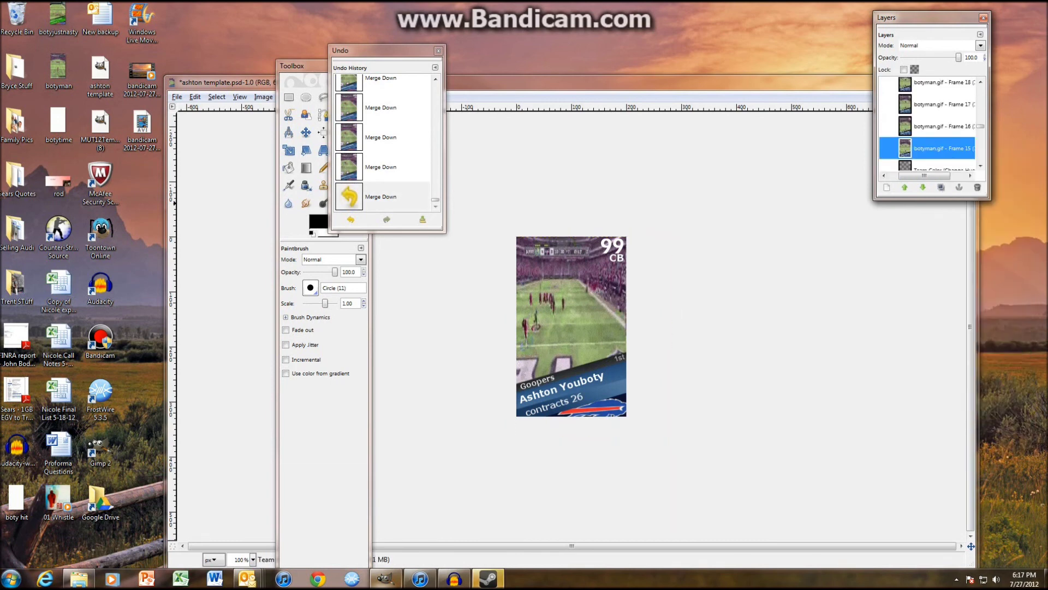
right_click(940, 167)
left_click(977, 236)
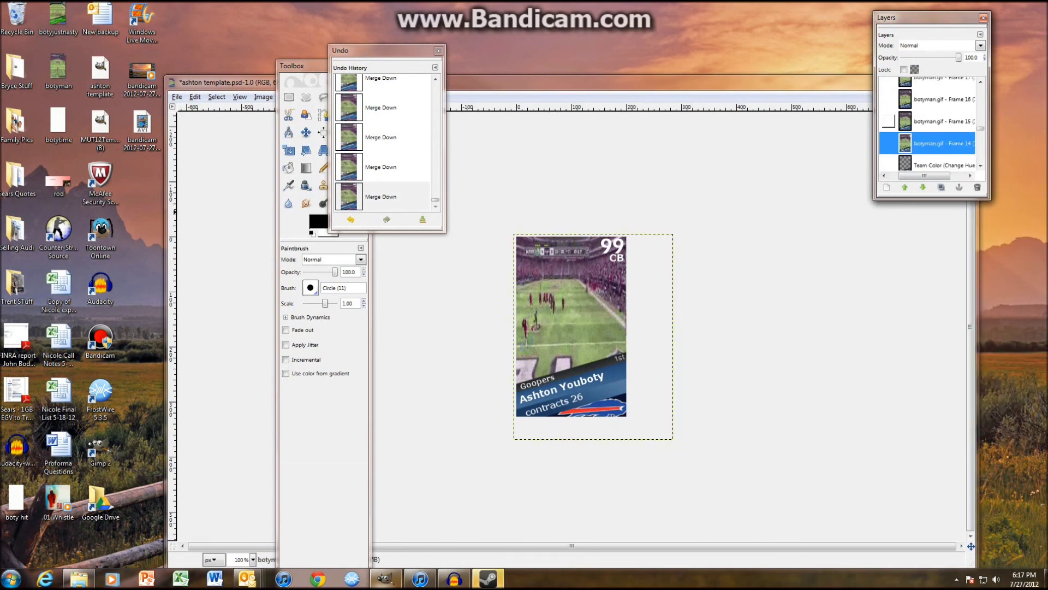
- Merge Team Color layers into Frames 13 through 9
right_click(960, 132)
left_click(988, 203)
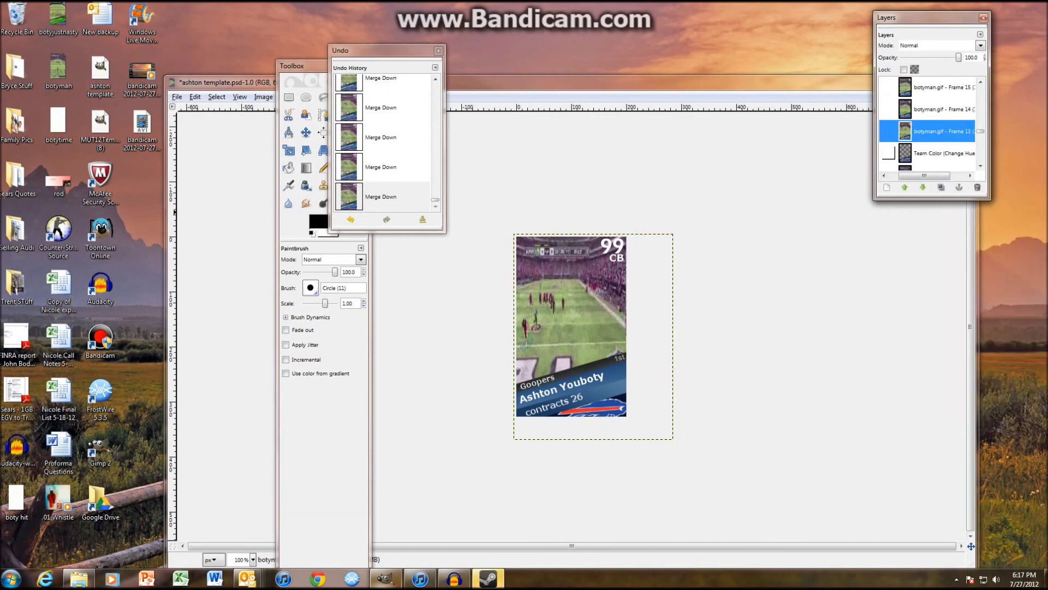
right_click(939, 150)
left_click(975, 216)
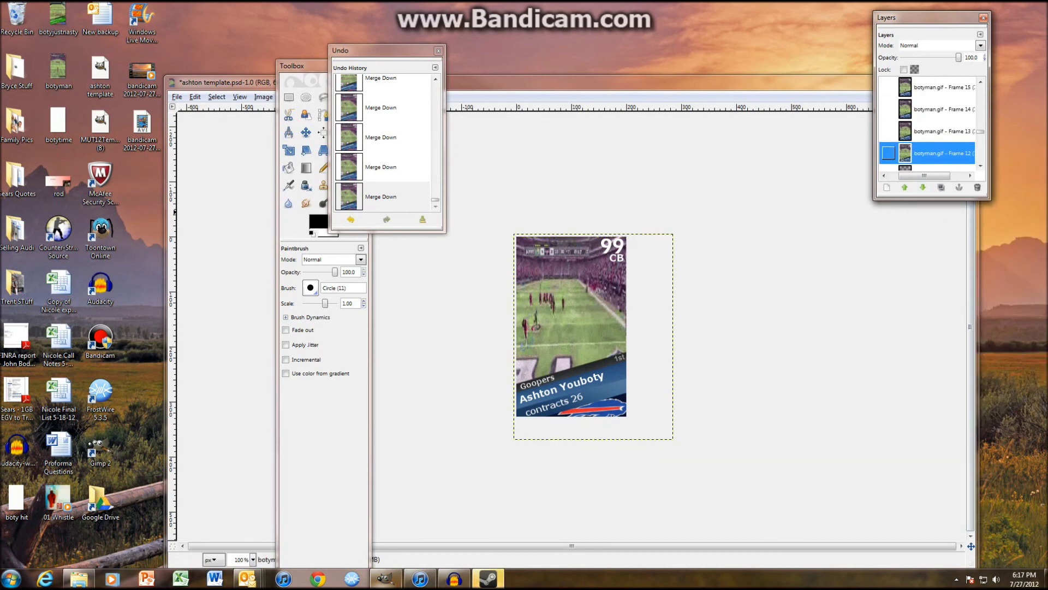
right_click(919, 166)
left_click(961, 235)
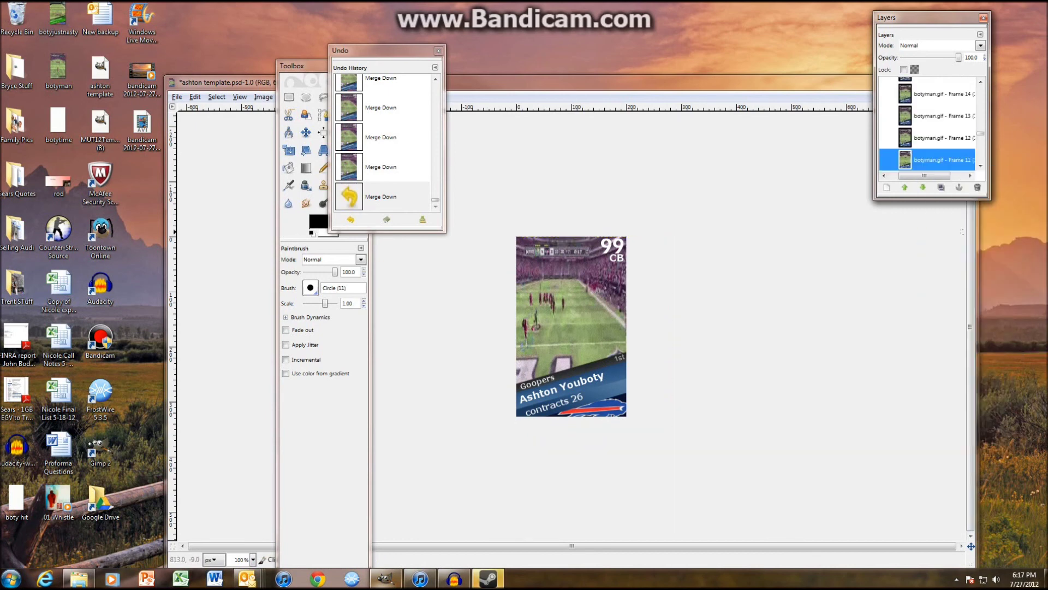
scroll(926, 131, "down", 2)
right_click(928, 148)
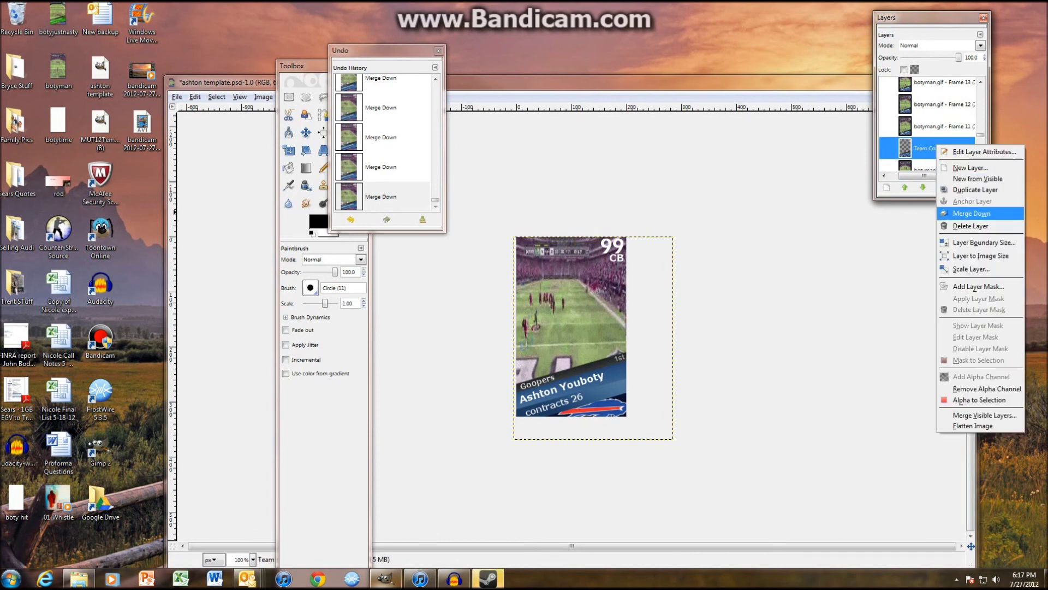
left_click(975, 214)
right_click(945, 159)
left_click(979, 232)
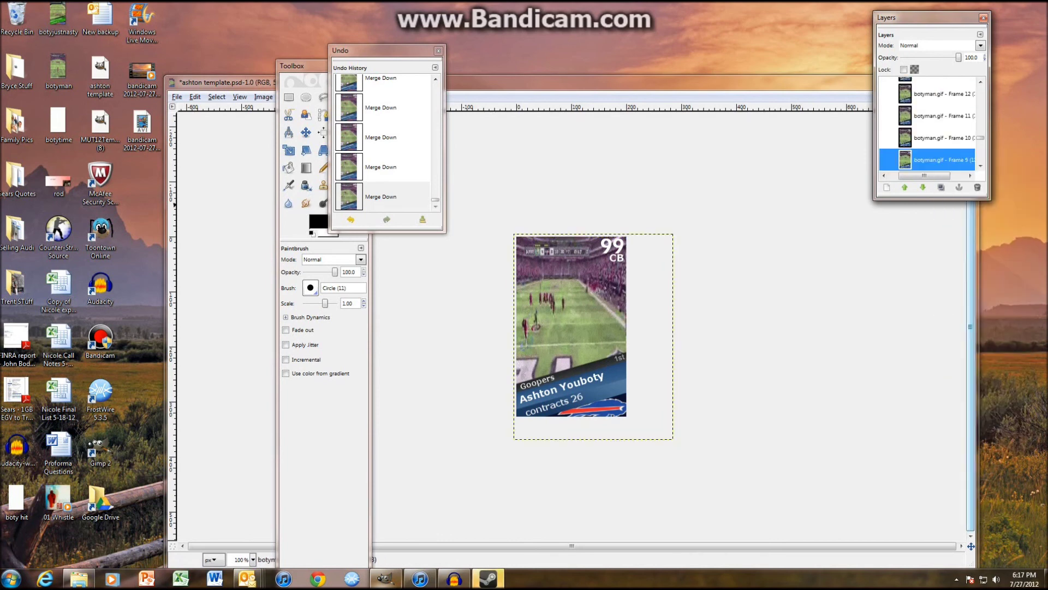
- Merge Team Color layers into Frames 8, 7, 6 and 5
right_click(948, 119)
key("Escape")
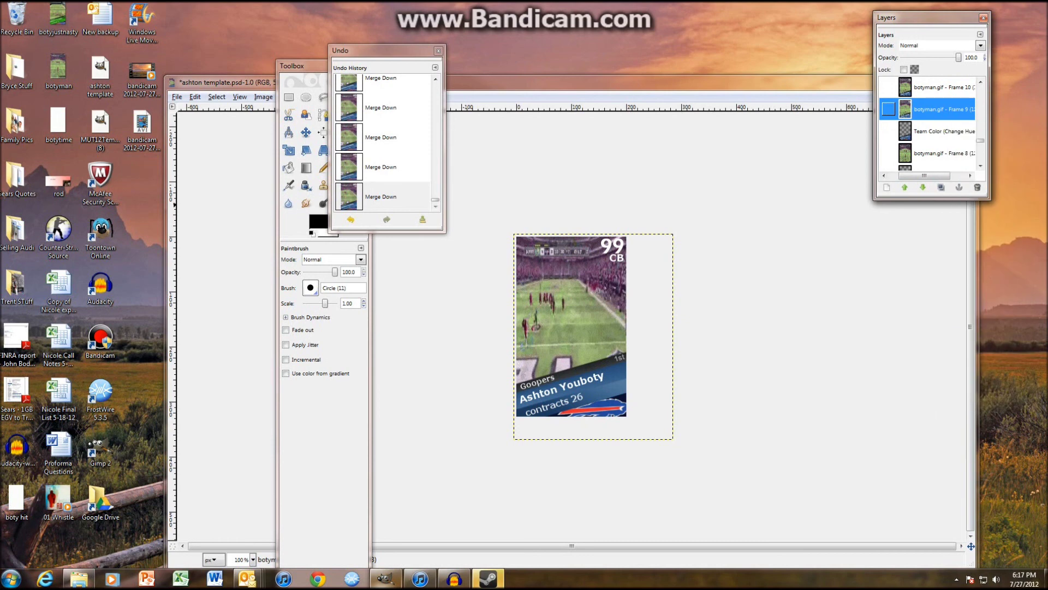
right_click(929, 130)
left_click(965, 200)
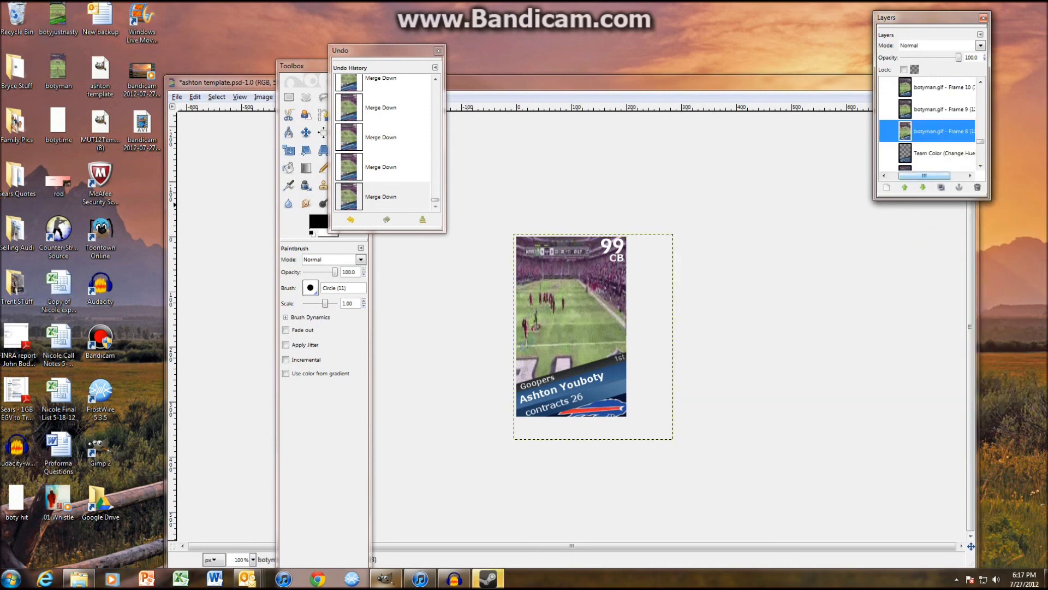
right_click(950, 157)
left_click(983, 226)
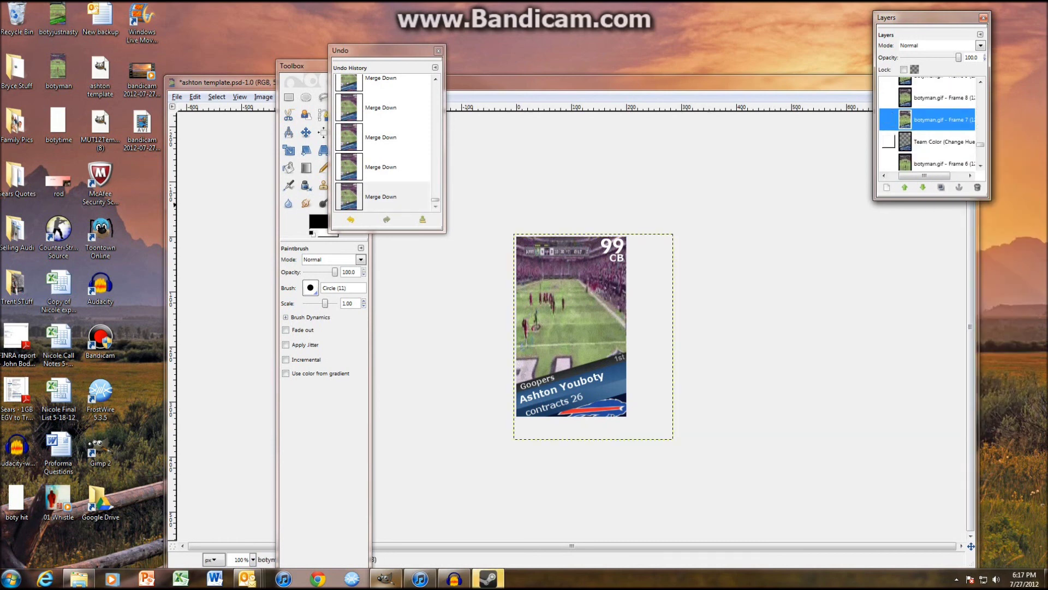
right_click(965, 143)
left_click(998, 213)
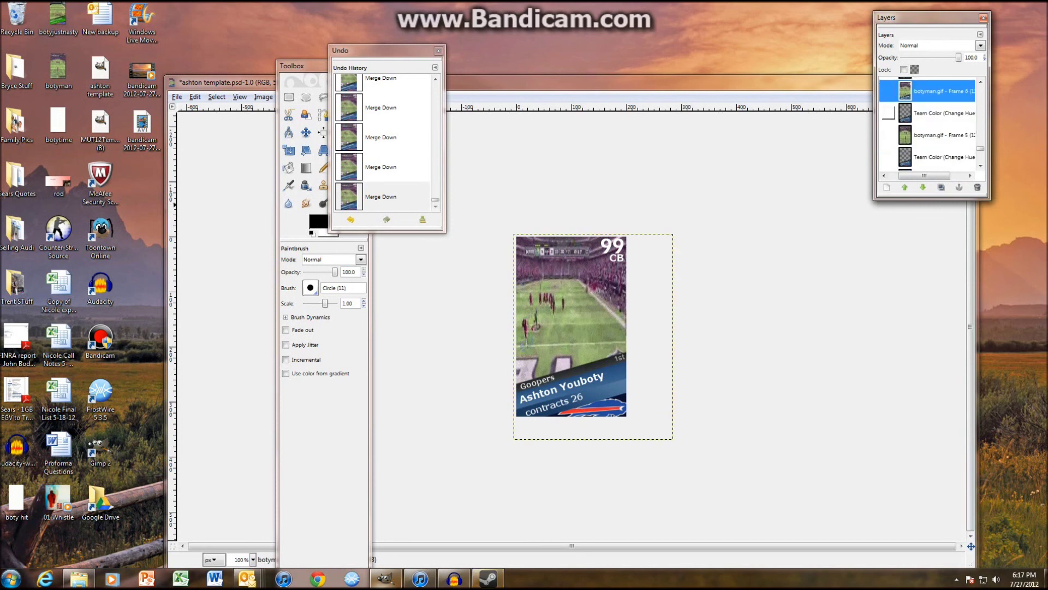
right_click(951, 113)
left_click(983, 180)
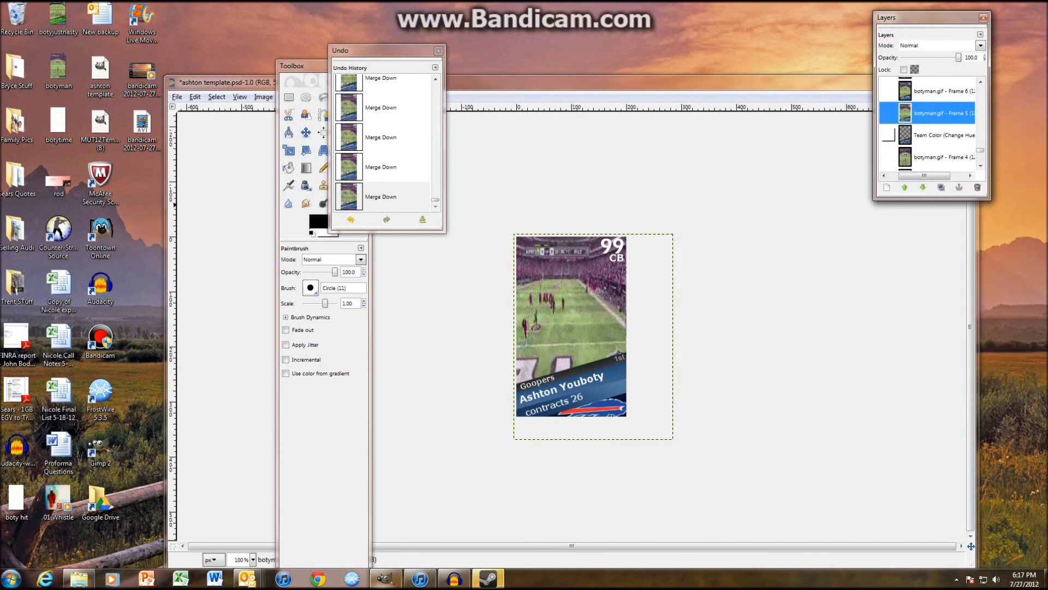
- Merge the final Team Color layers into Frames 4, 3, 2 and Background, then move the image window aside
right_click(951, 137)
left_click(983, 204)
right_click(951, 135)
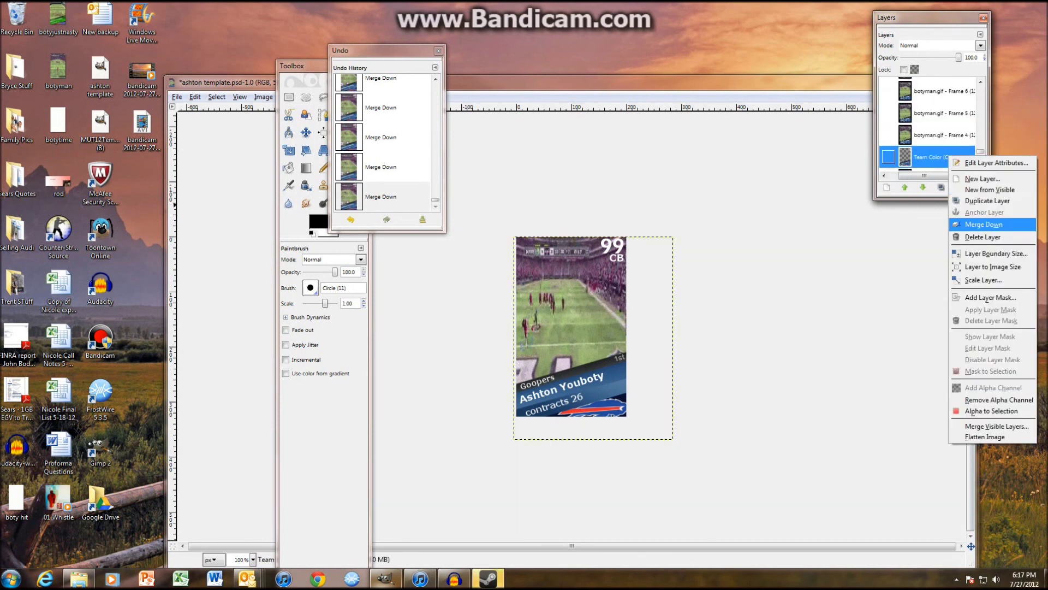
left_click(983, 225)
right_click(951, 129)
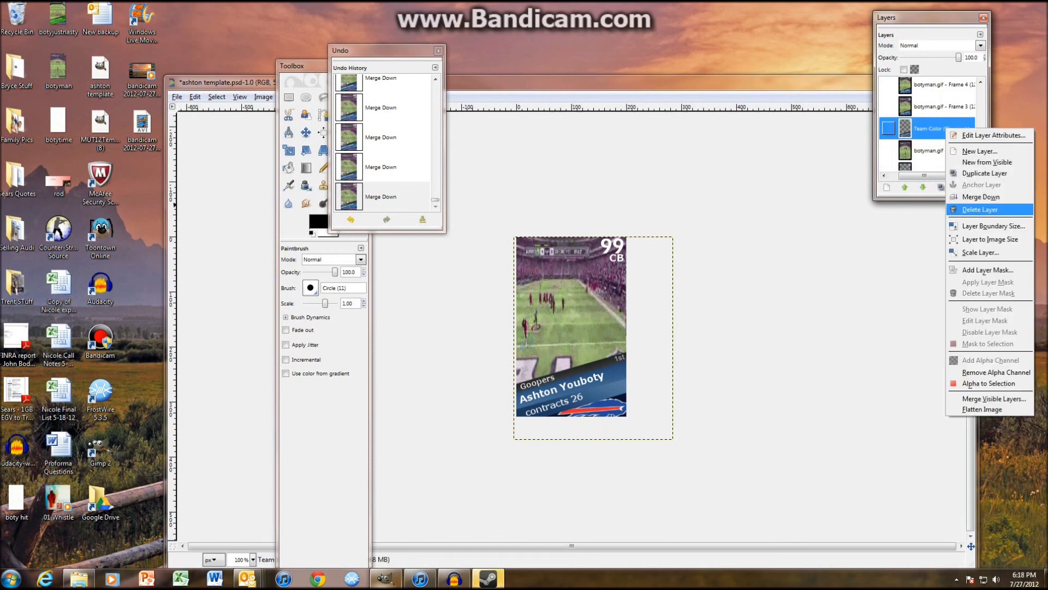
left_click(982, 210)
right_click(887, 146)
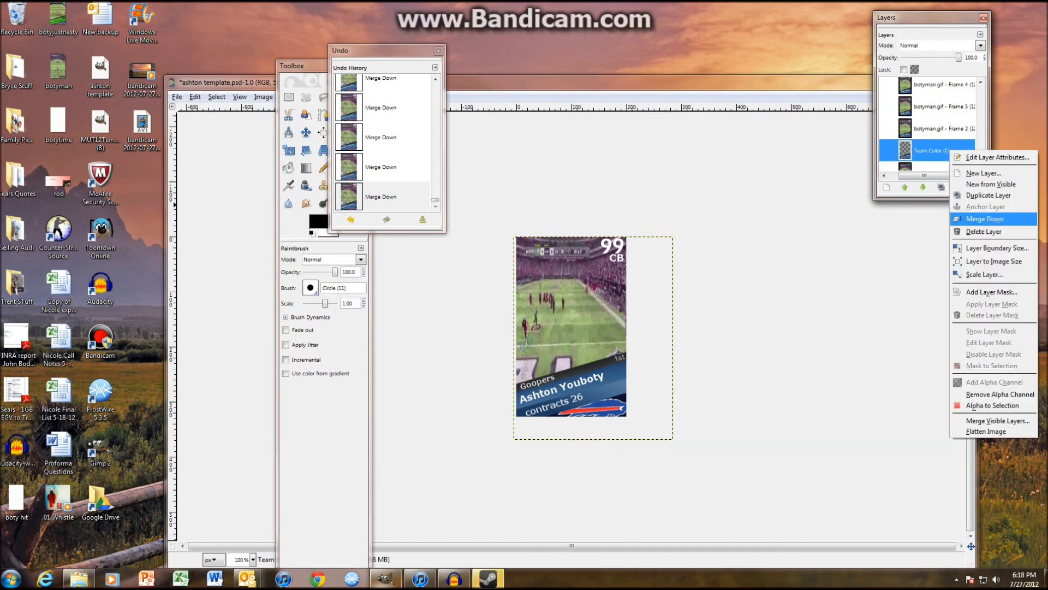
left_click(983, 217)
scroll(889, 117, "up", 20)
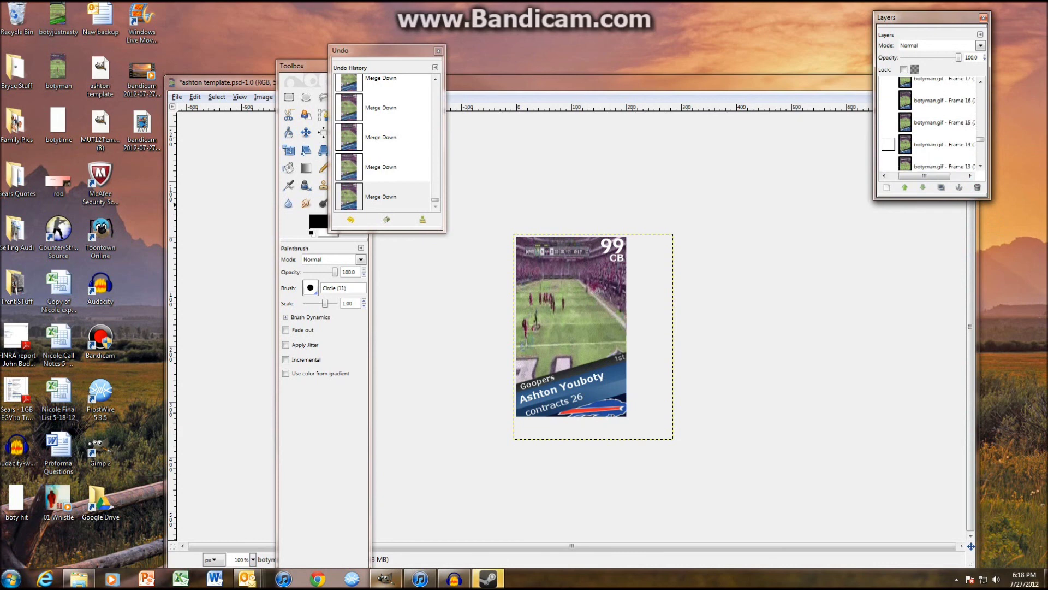
scroll(928, 126, "up", 6)
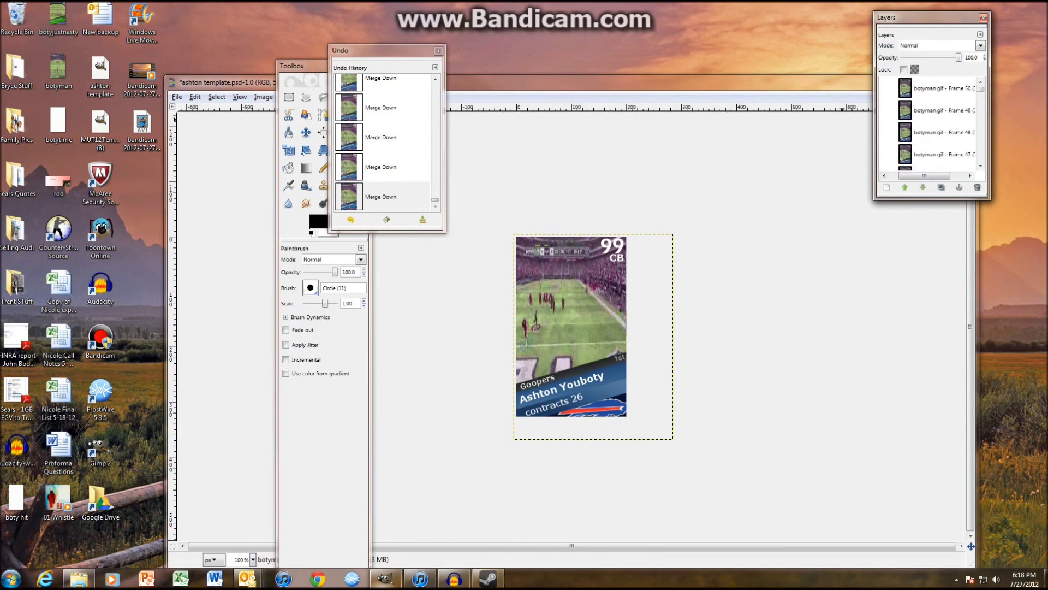
left_click_drag(792, 81, 962, 128)
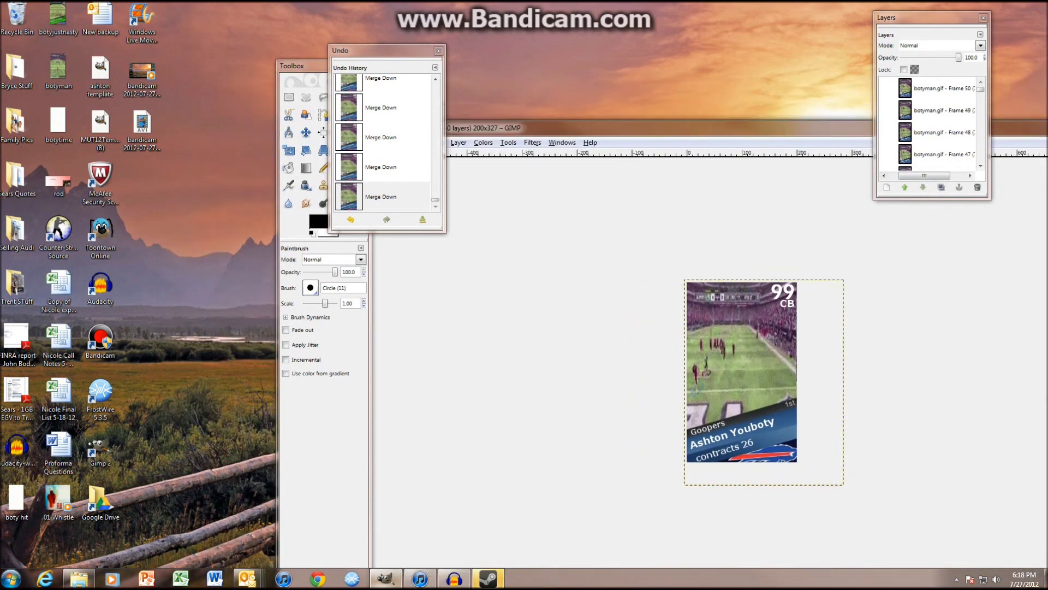
- Open Filters > Animation > Playback to preview the 50 player-card frames
left_click(532, 142)
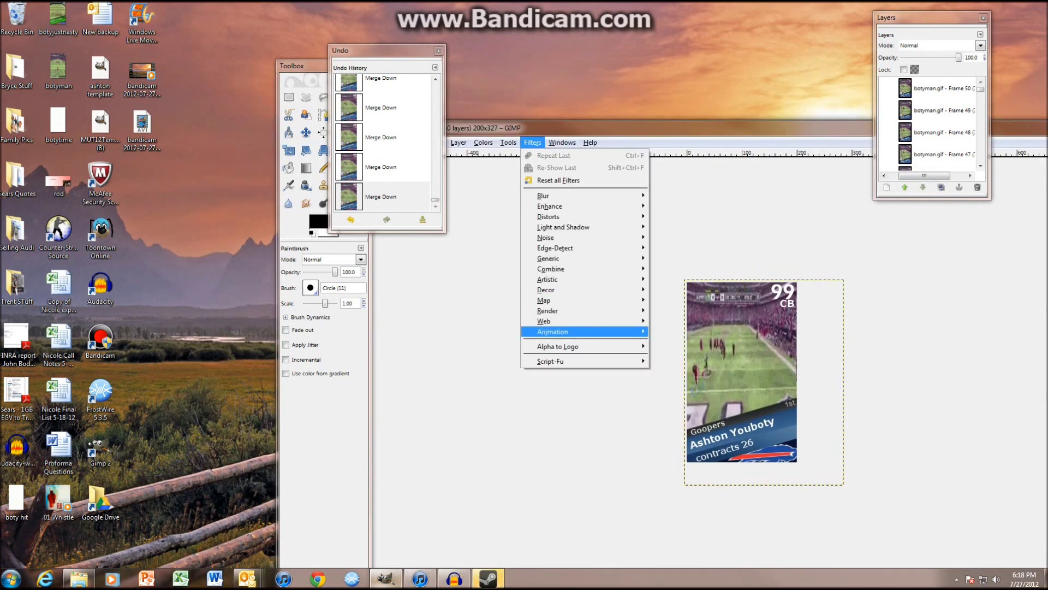
mouse_move(584, 332)
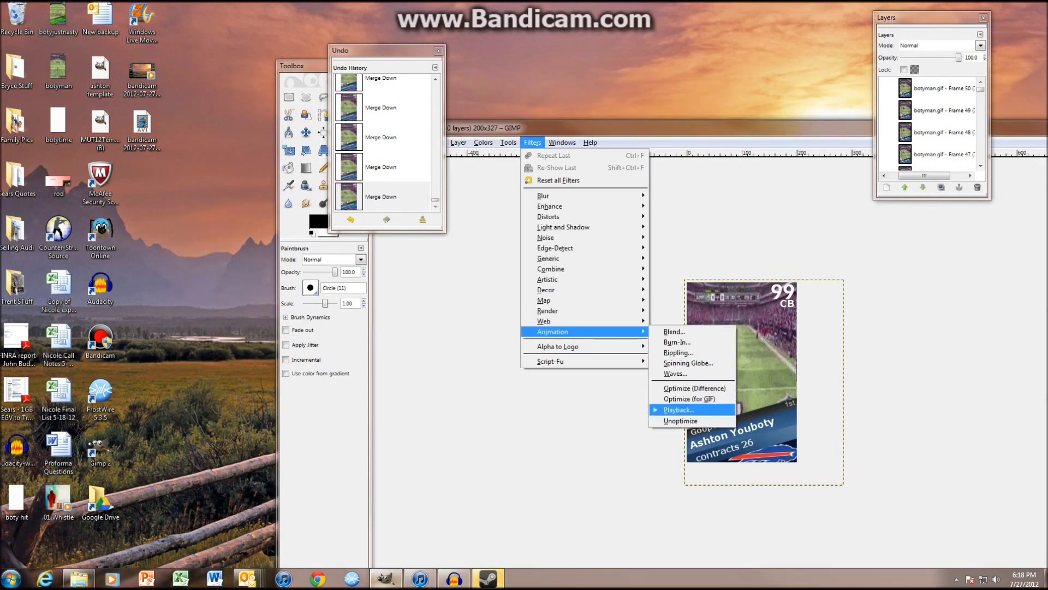
left_click(678, 410)
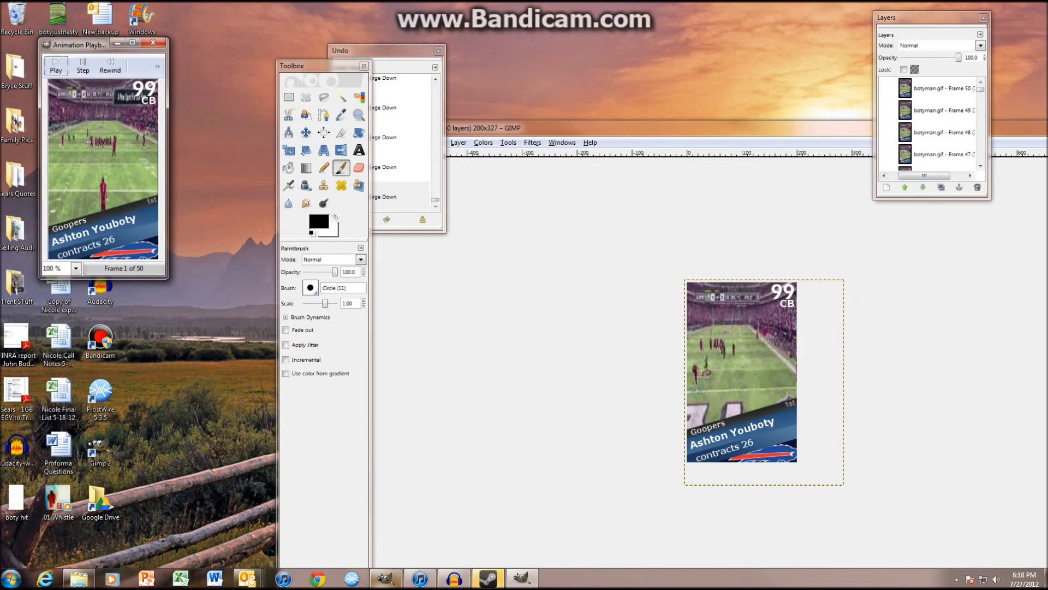